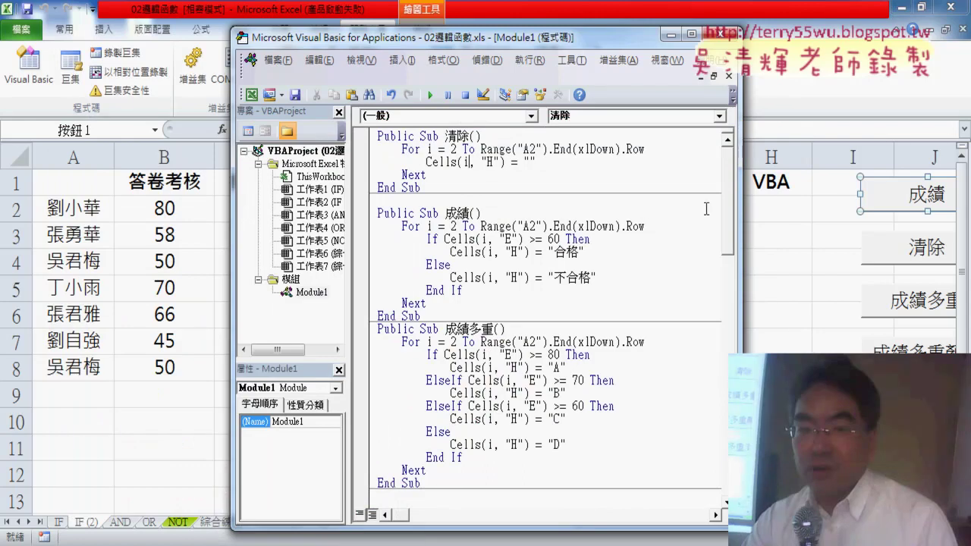
Back on the worksheet, check the 綜合評定 results in F1:F8 and the conditional formatting options.
key("alt+F11")
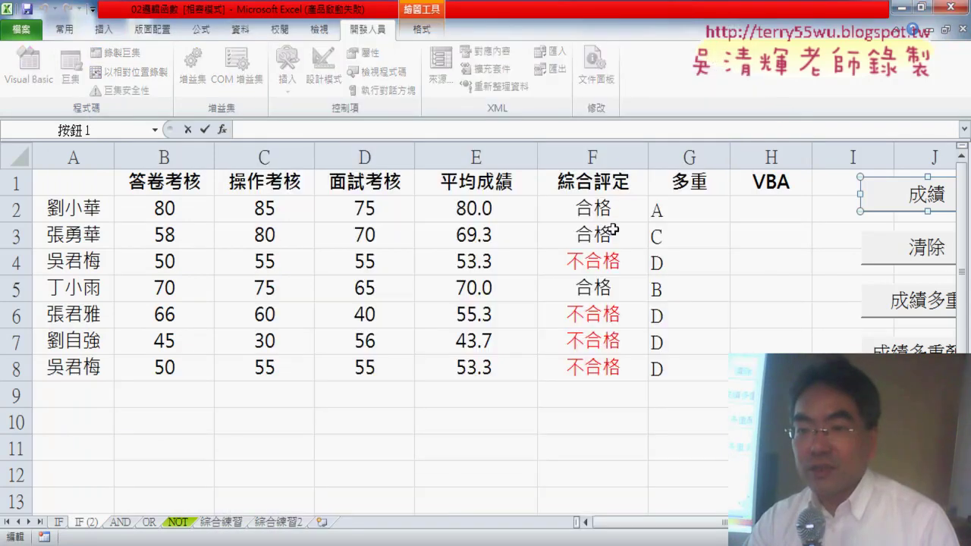
left_click_drag(607, 208, 613, 367)
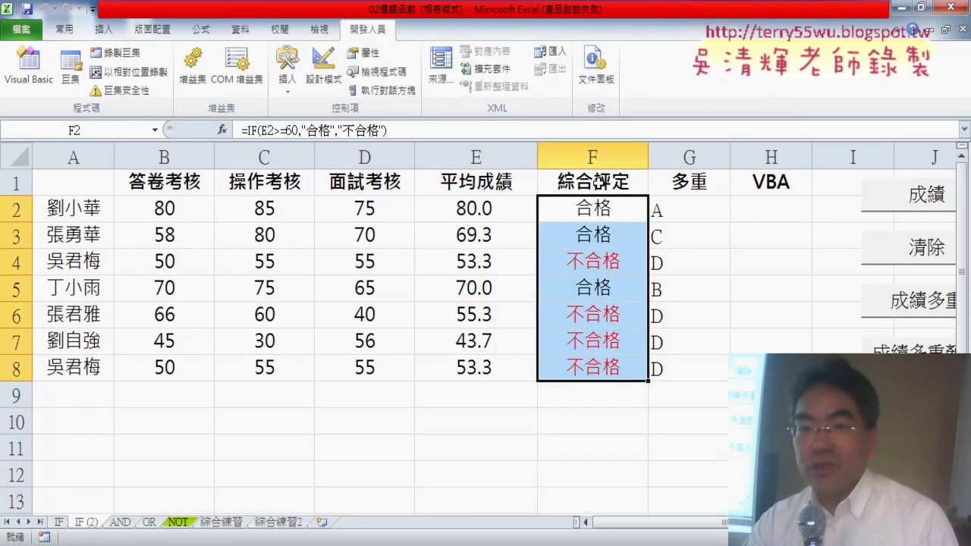
left_click(598, 183)
left_click(65, 31)
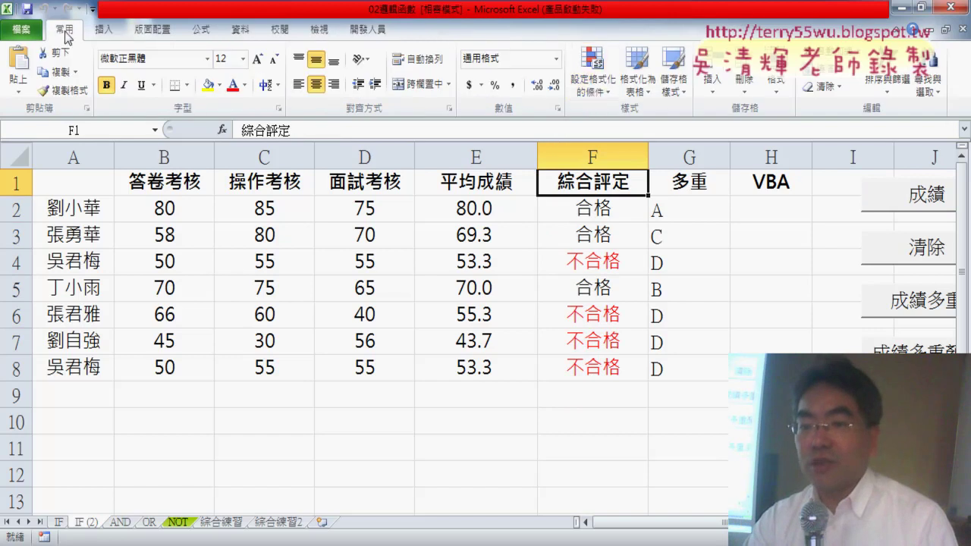
left_click(592, 85)
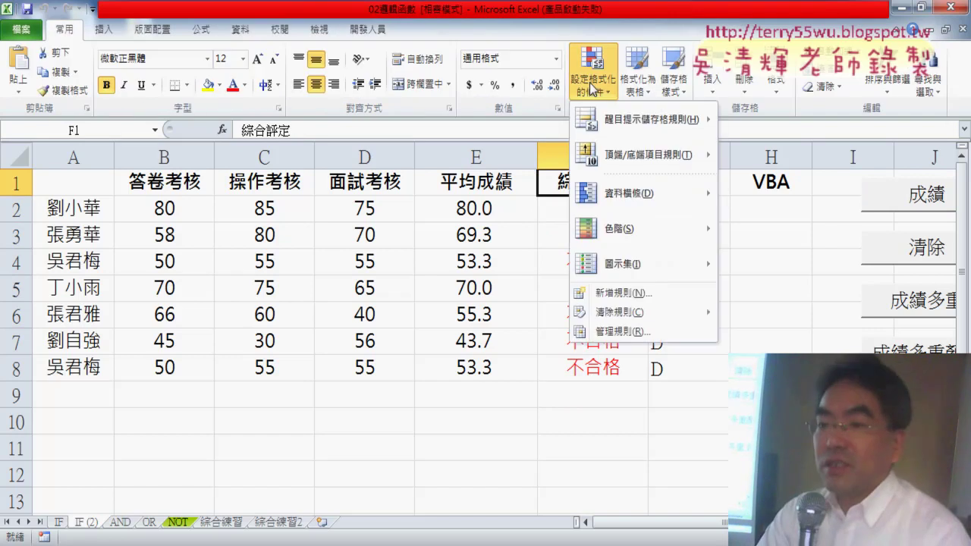
left_click(784, 215)
Run the 成績 macro on column H, clear H2:H8 with 清除, and open the button's assigned macro.
left_click(911, 199)
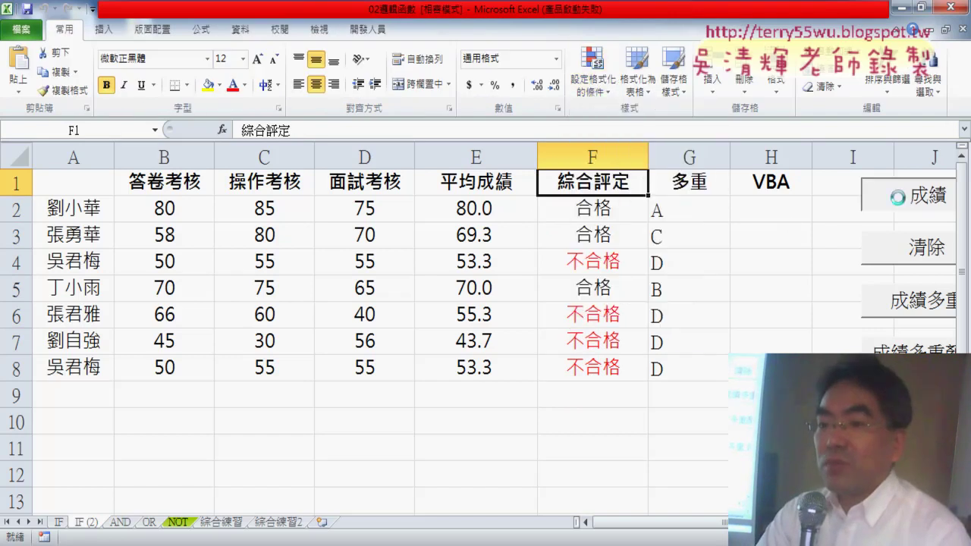
left_click_drag(751, 211, 759, 368)
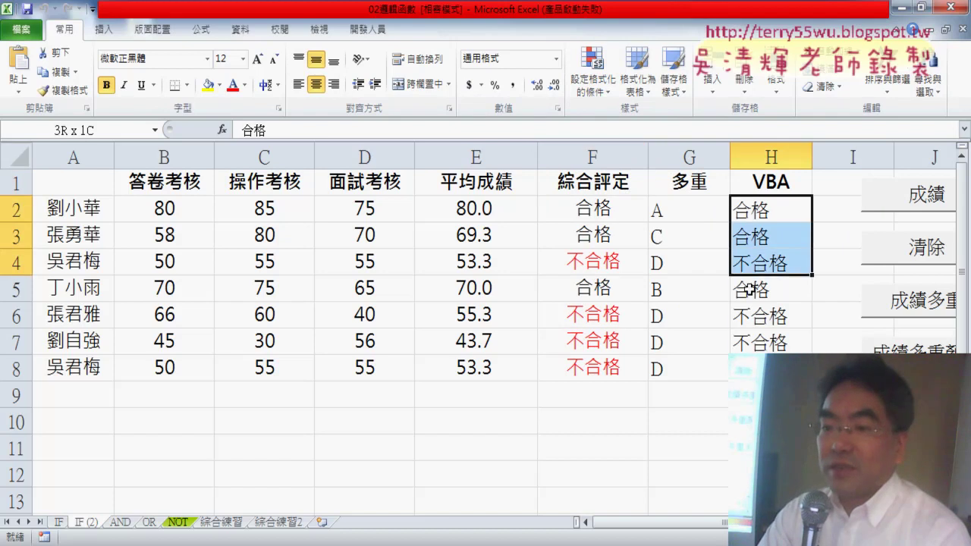
left_click(897, 269)
right_click(902, 216)
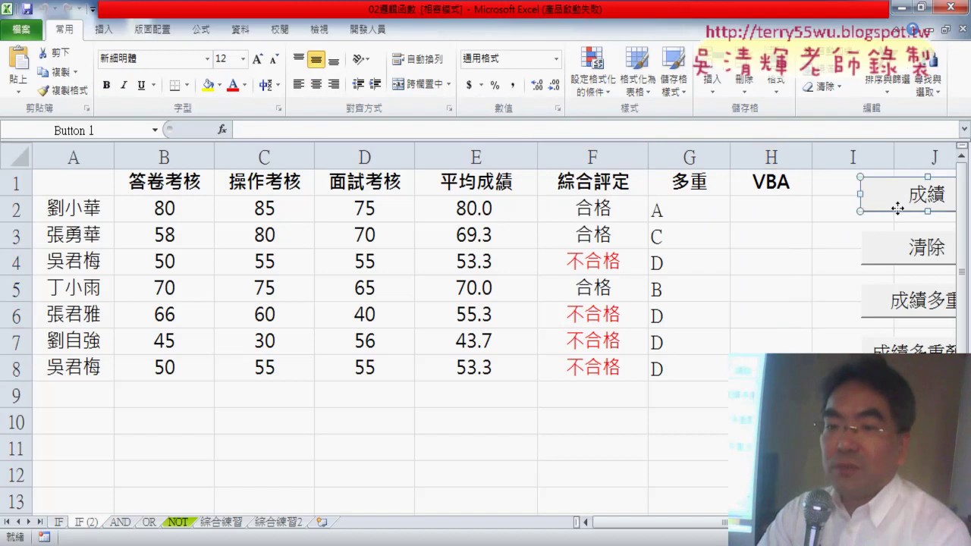
left_click(838, 345)
Open the 成績 code and add a new line starting with Cells under the 不合格 assignment.
left_click(914, 254)
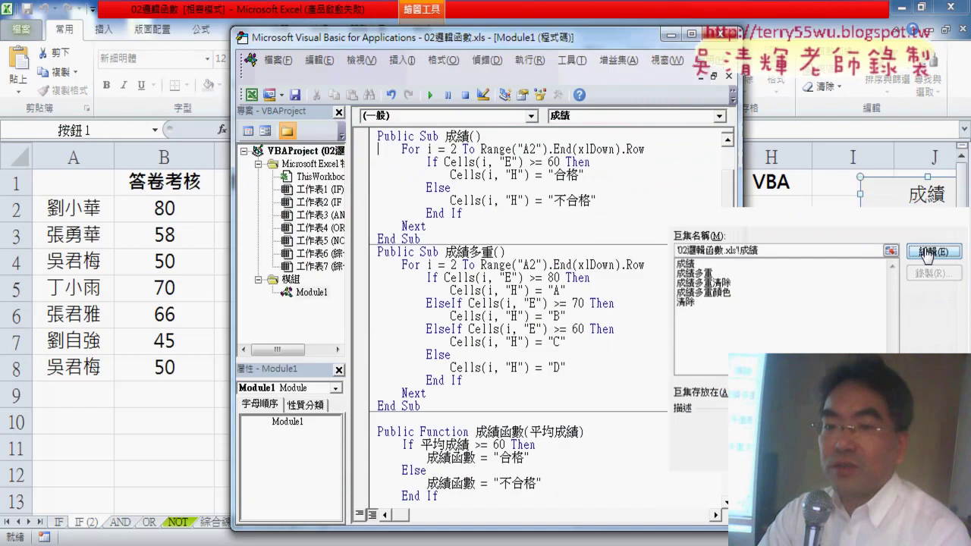
left_click_drag(599, 200, 450, 202)
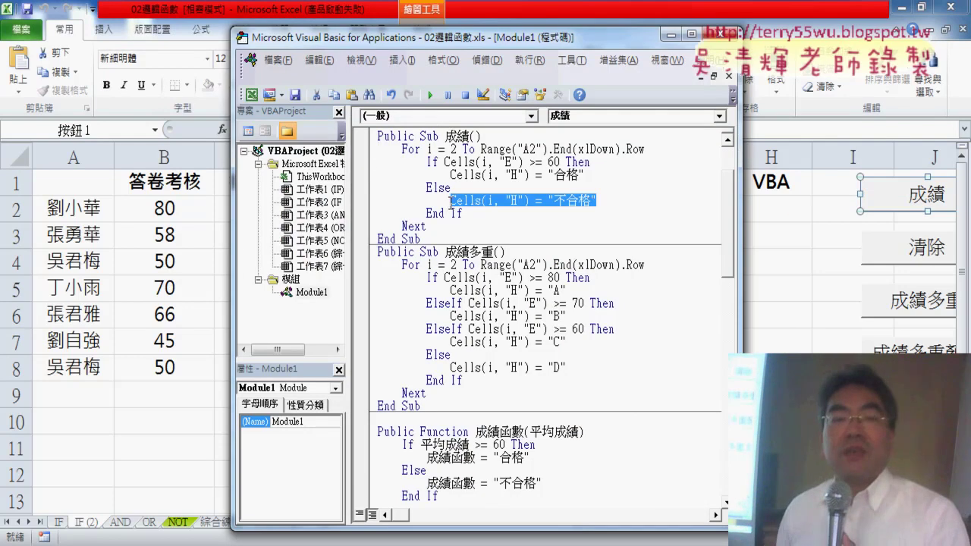
left_click(616, 201)
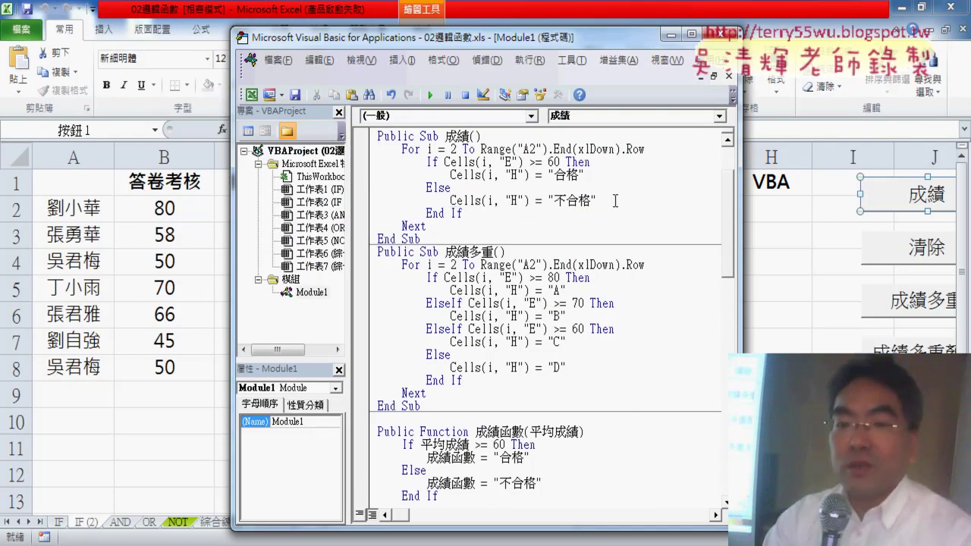
key("Return")
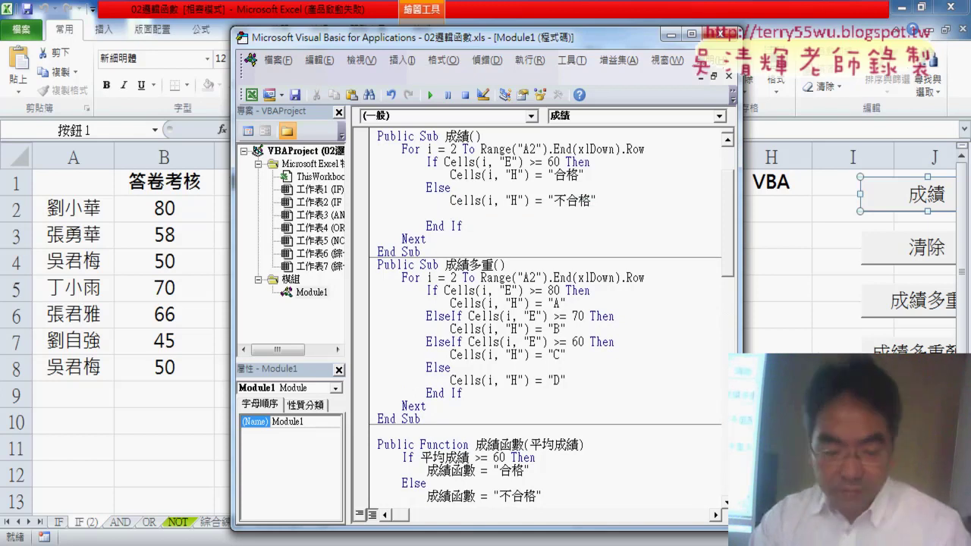
double_click(465, 200)
left_click_drag(466, 200, 472, 215)
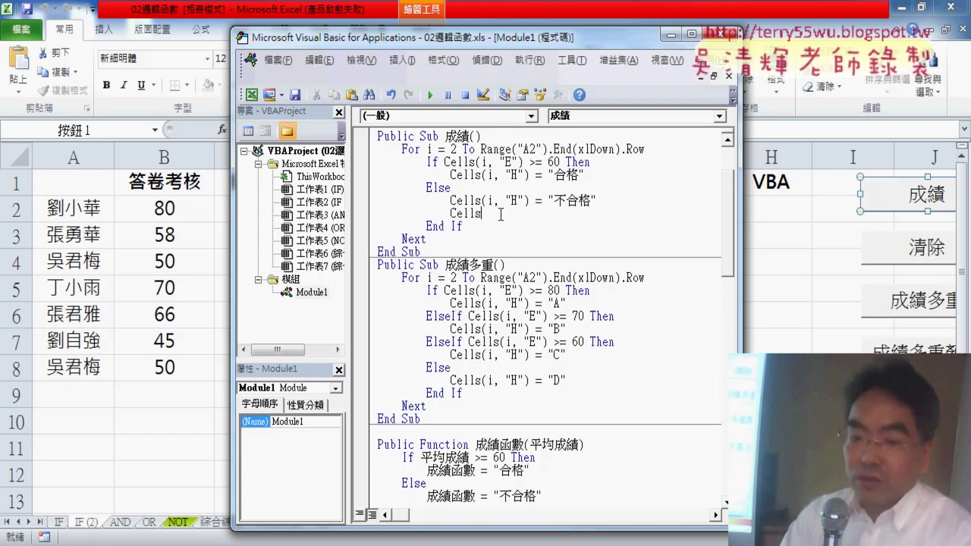
type(".")
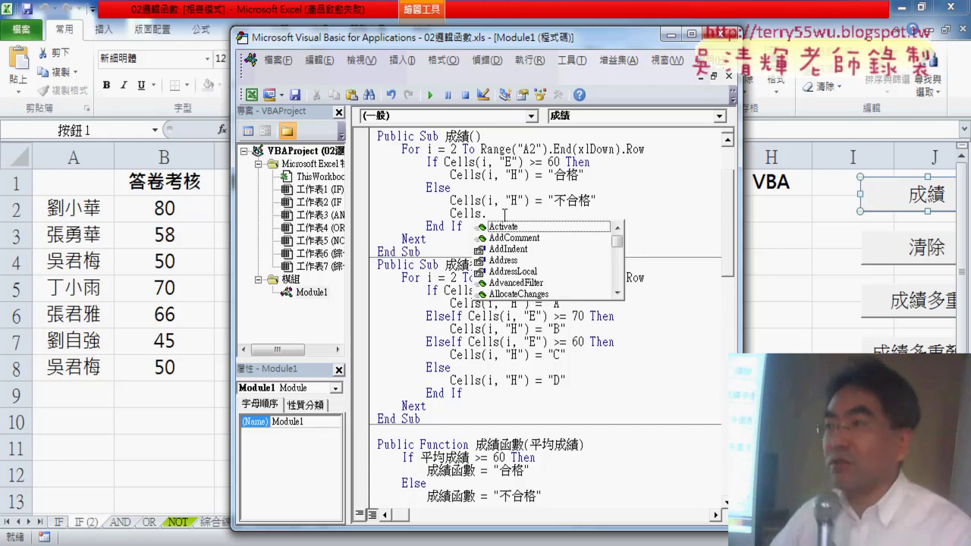
key("BackSpace")
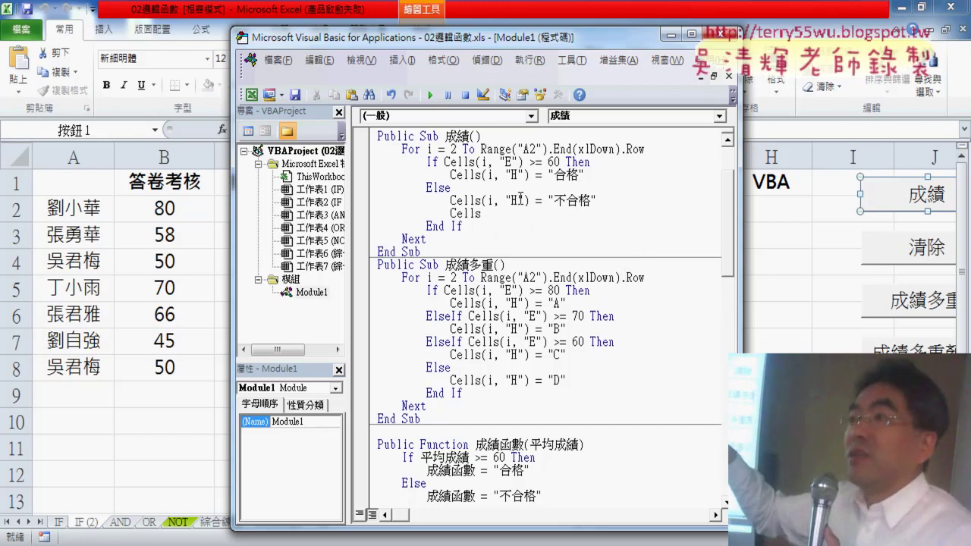
Try pasting (i, "H") after Cells, then remove it so the line reads 'Cells.'.
left_click_drag(529, 200, 482, 201)
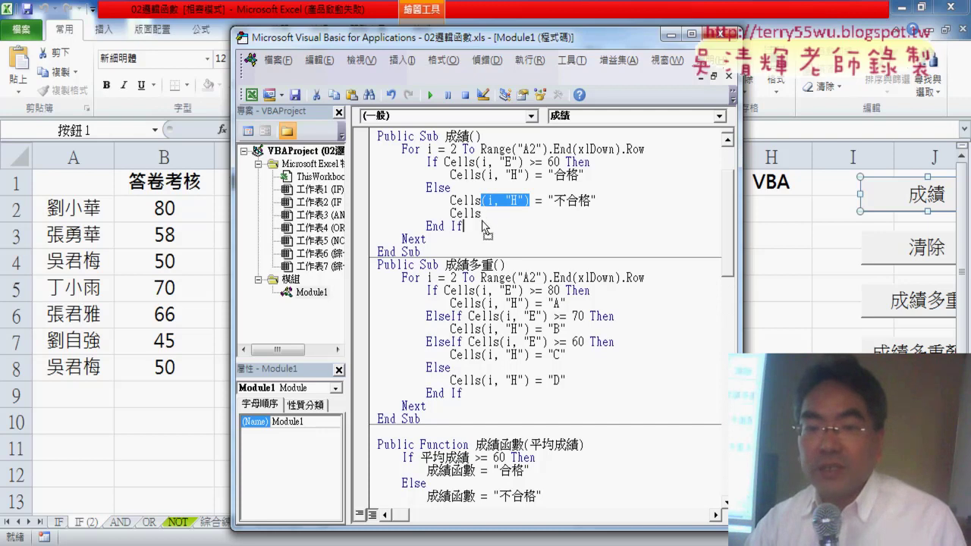
key("ctrl+c")
left_click(483, 213)
key("ctrl+v")
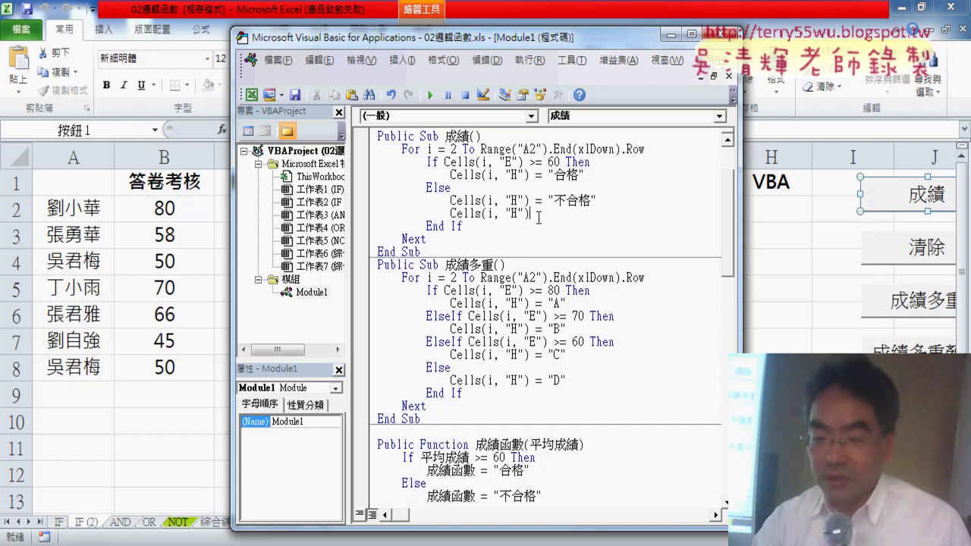
type(".")
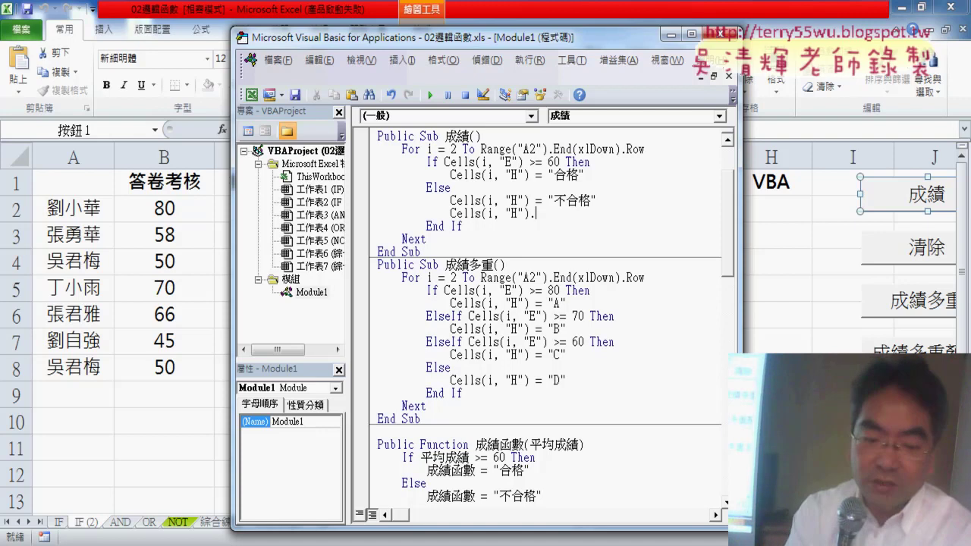
left_click_drag(482, 214, 535, 213)
key("Delete")
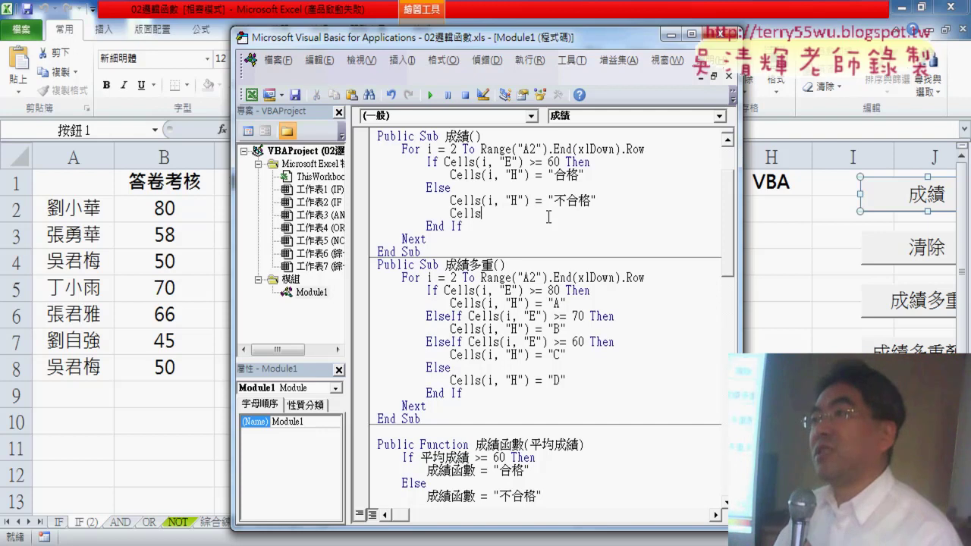
type(".")
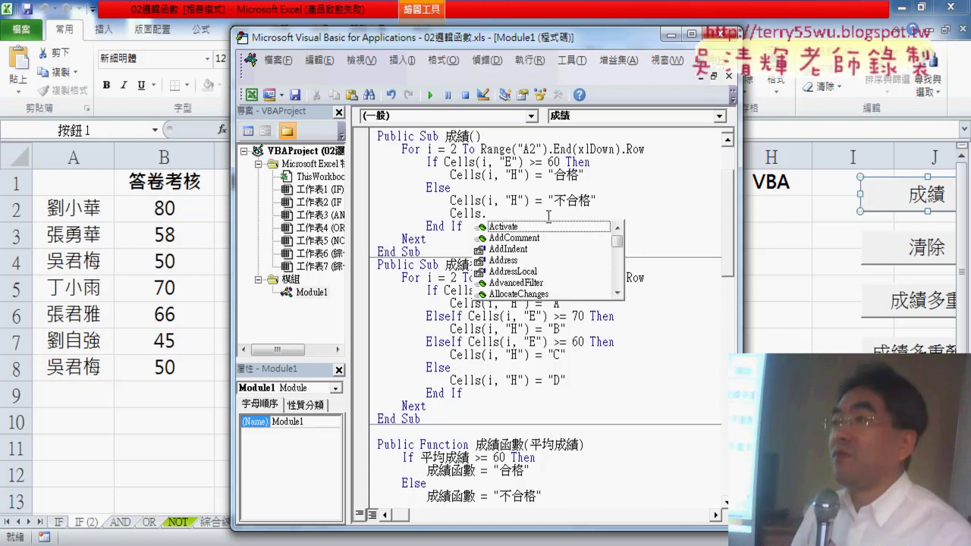
Extend the new line to Cells.Font.Color, picking Color from the suggestion list.
left_click_drag(348, 41, 339, 122)
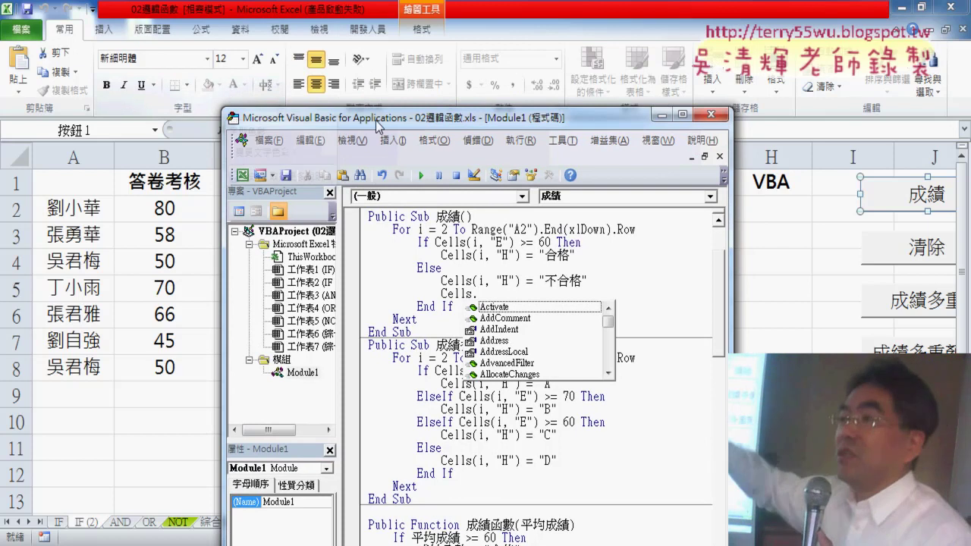
left_click_drag(409, 124, 457, 37)
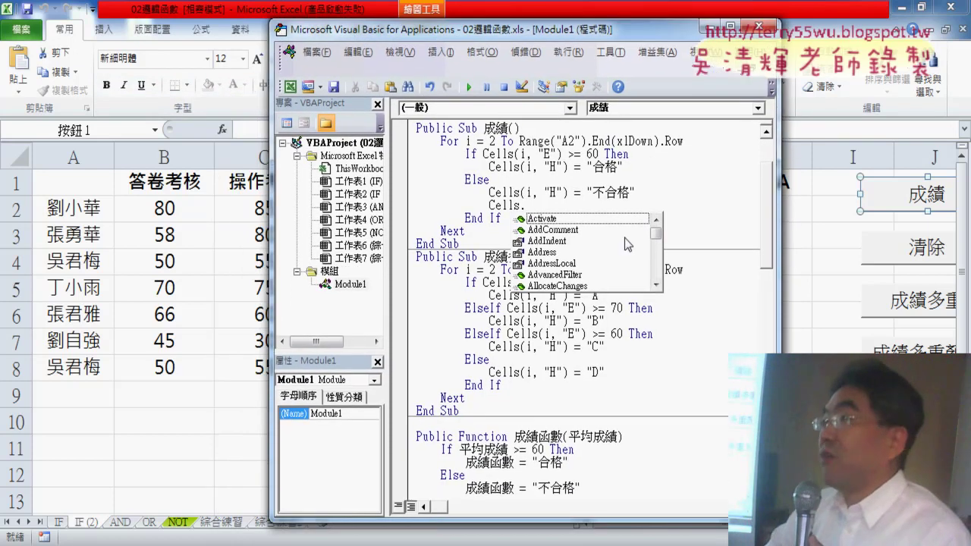
type("f")
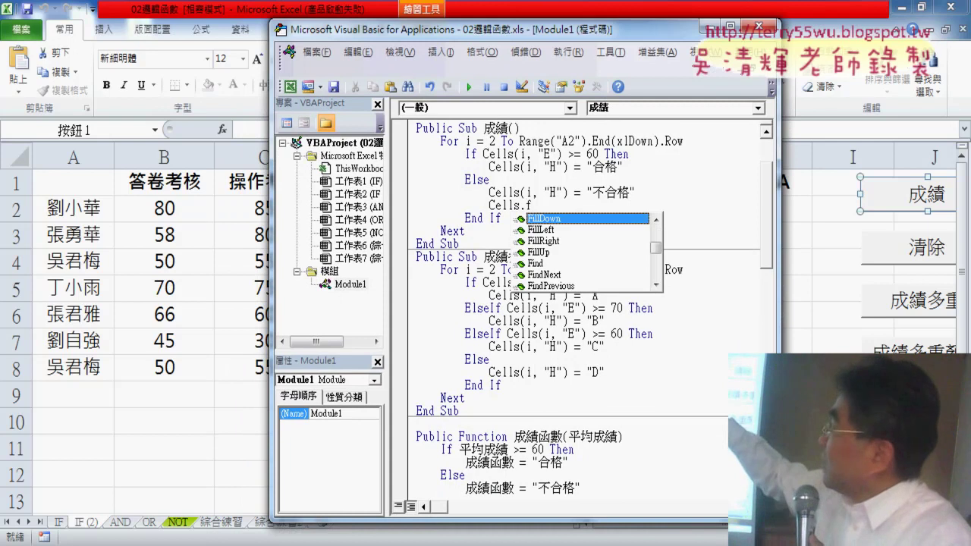
type("ont")
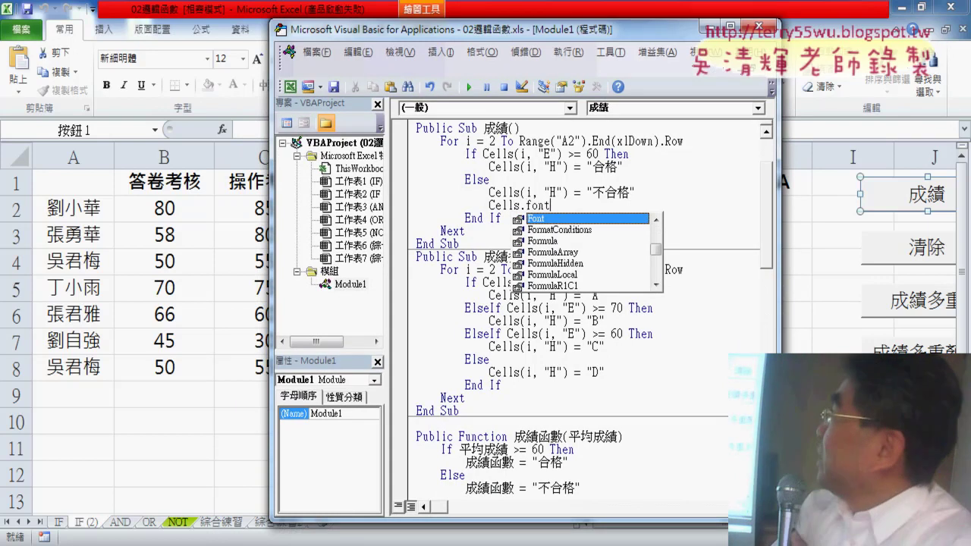
type(".")
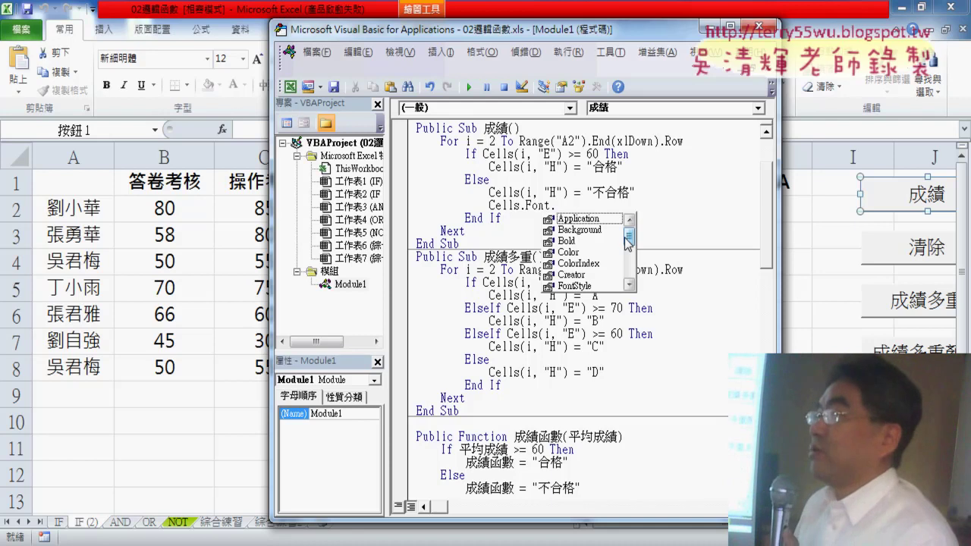
left_click(577, 255)
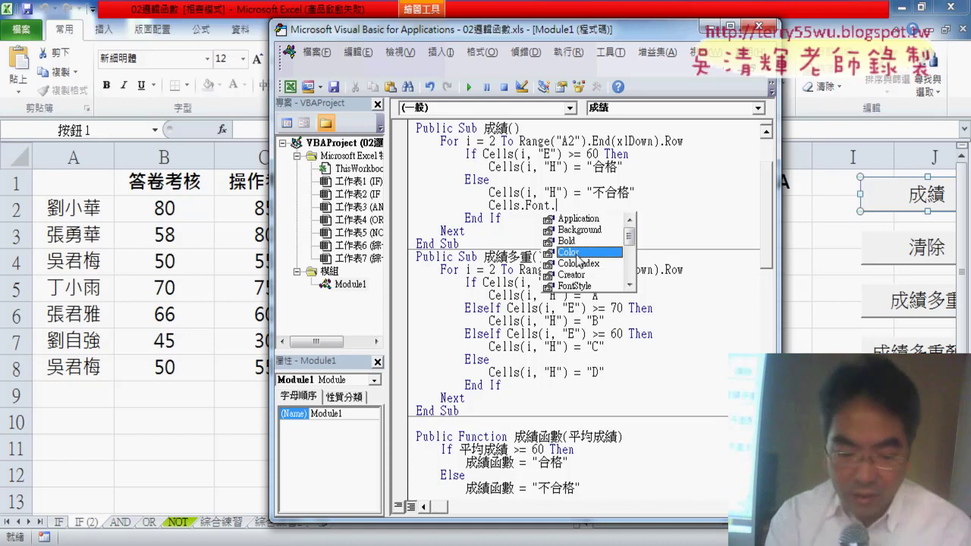
double_click(578, 260)
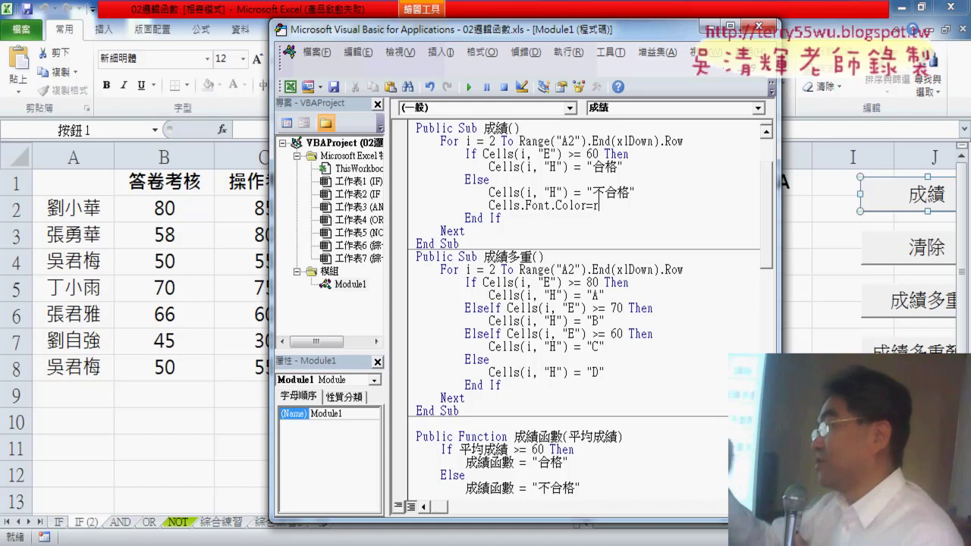
Complete the line as Cells.Font.Color=rgb(255,0,0) for red font.
type("gb")
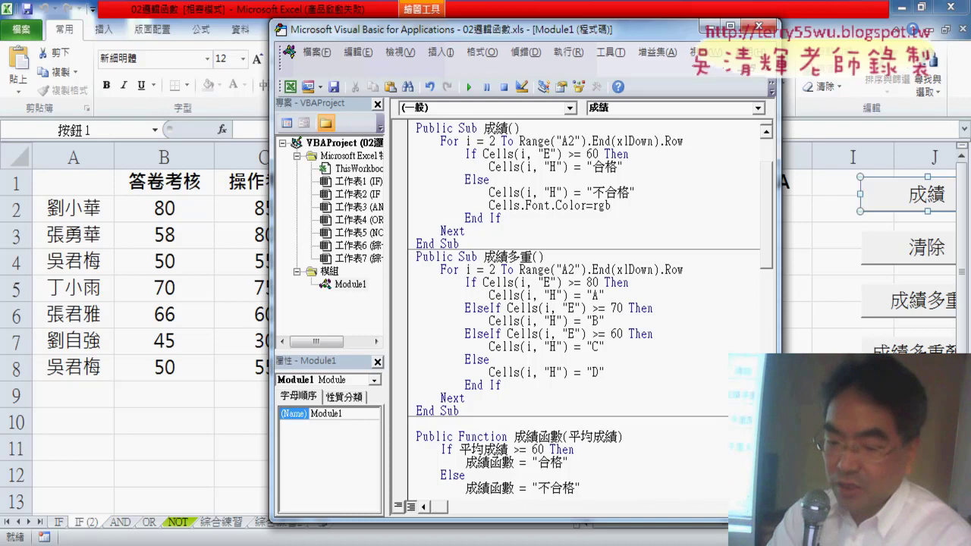
type("(")
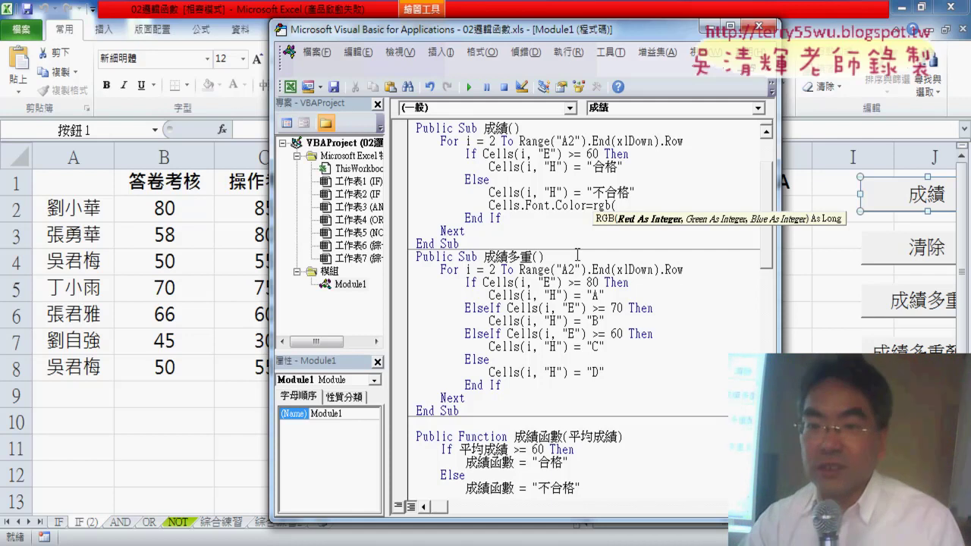
type("255,")
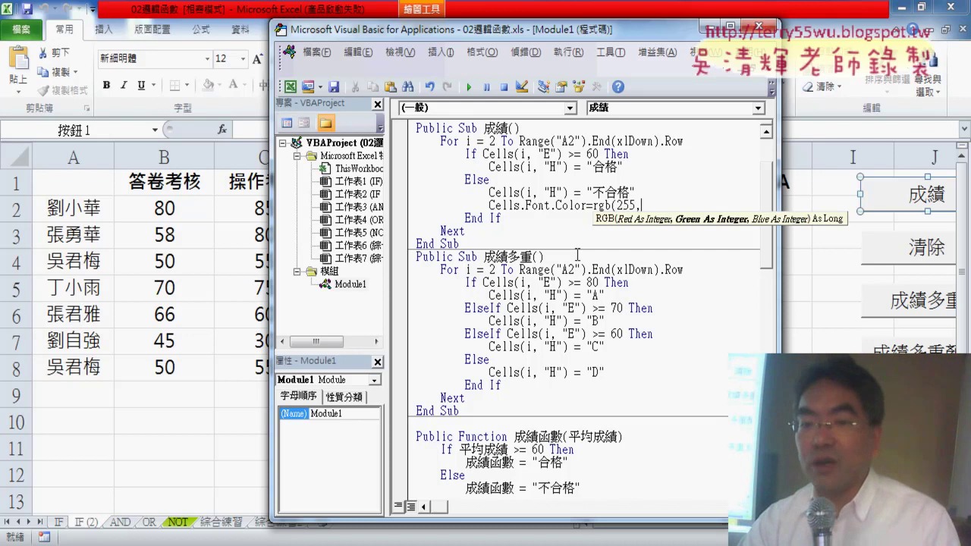
type("0,0")
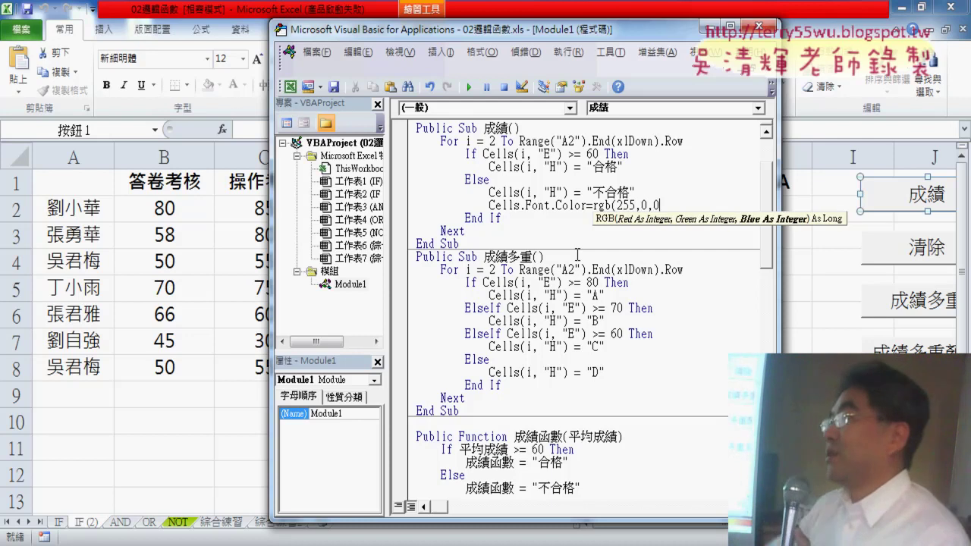
type(")")
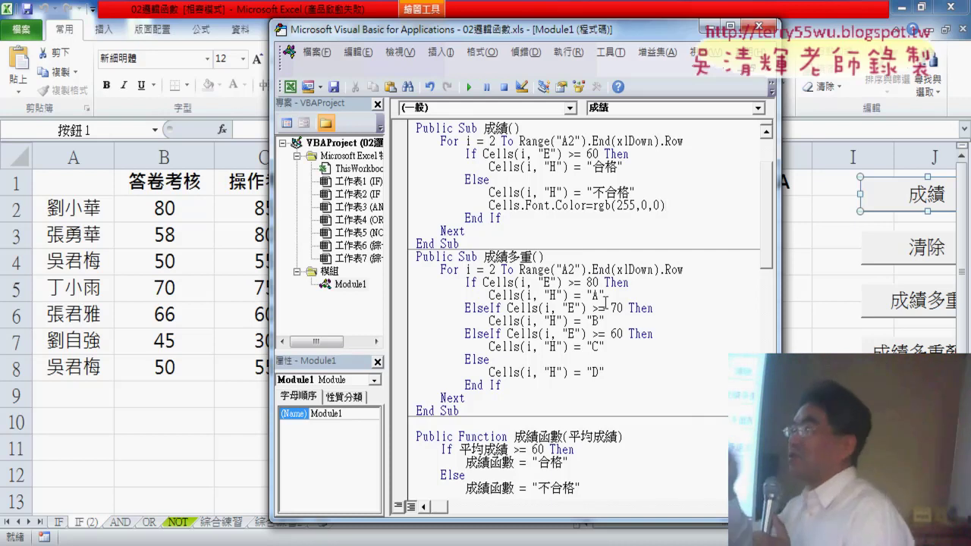
Insert (i, "H") after Cells so the line reads Cells(i, "H").Font.Color = RGB(255, 0, 0).
left_click(578, 255)
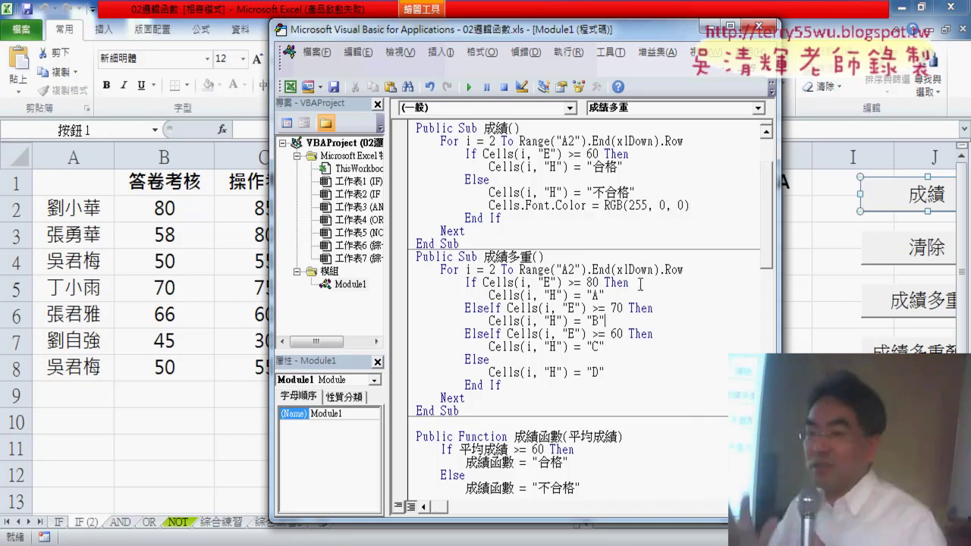
double_click(566, 193)
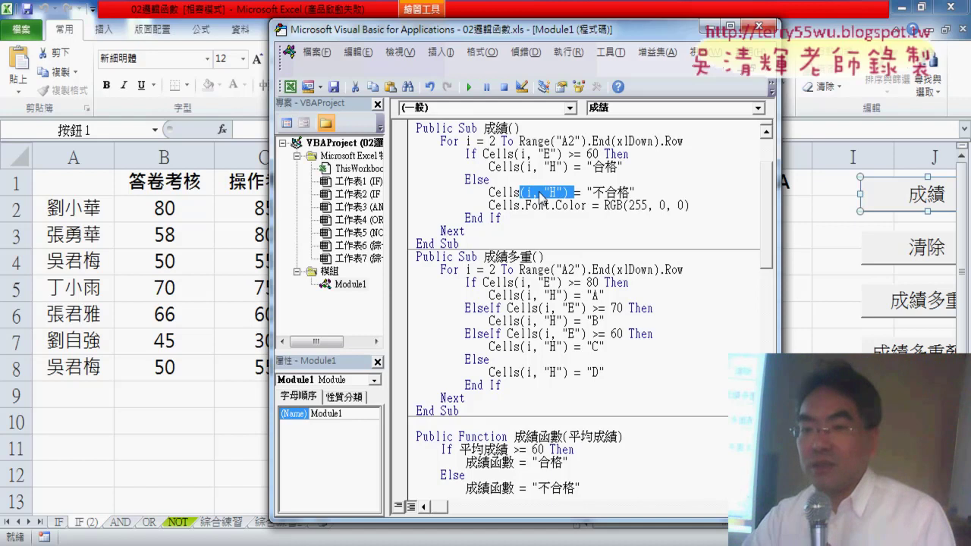
mouse_move(542, 199)
left_mouse_down()
mouse_move(522, 216)
mouse_move(520, 206)
left_mouse_up()
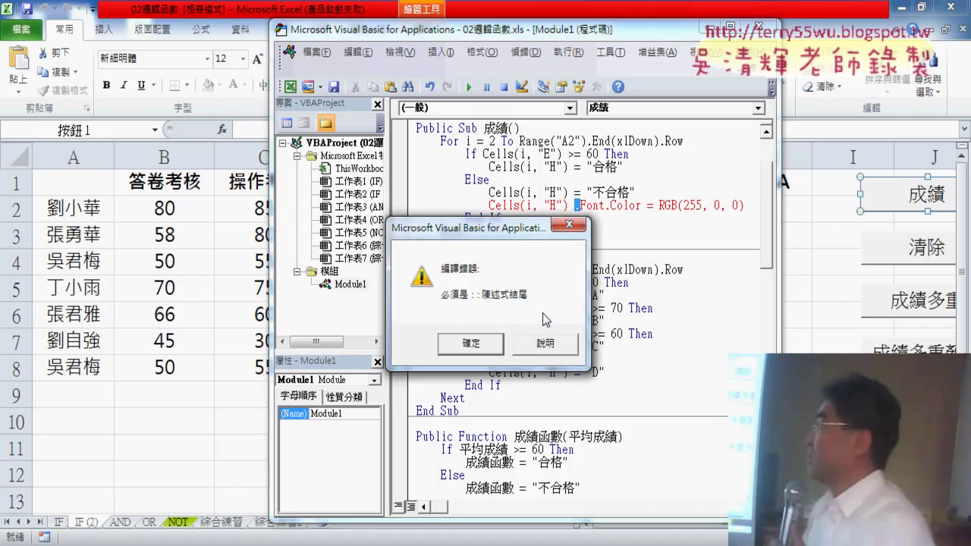
key("Return")
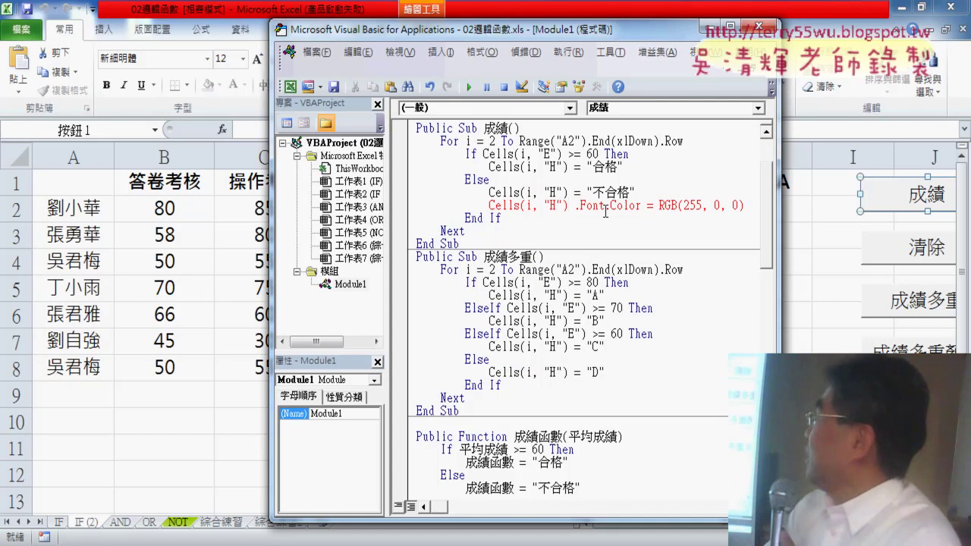
key("BackSpace")
left_click_drag(738, 206, 521, 209)
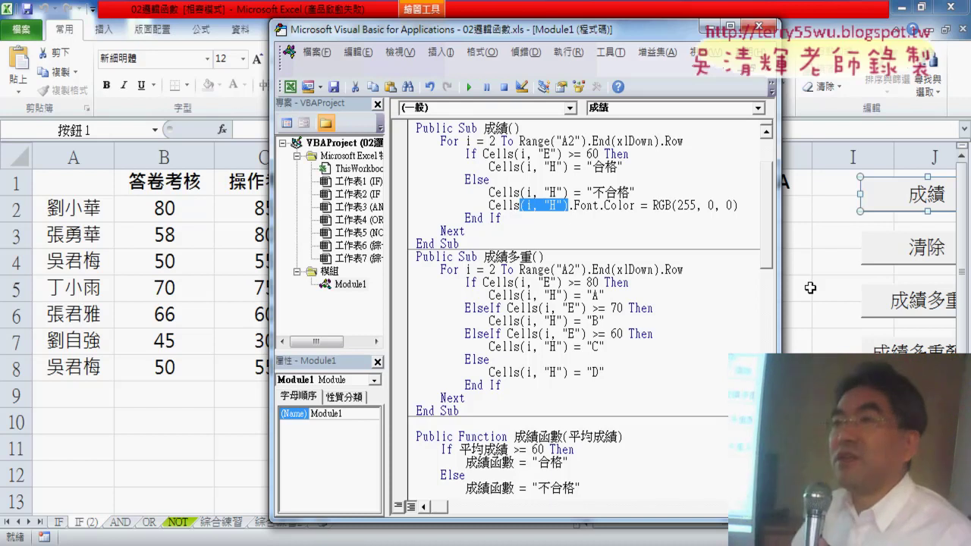
On the worksheet, select H2:H8 and run 成績, showing 不合格 results in red font.
left_click(811, 288)
left_click_drag(771, 209, 771, 367)
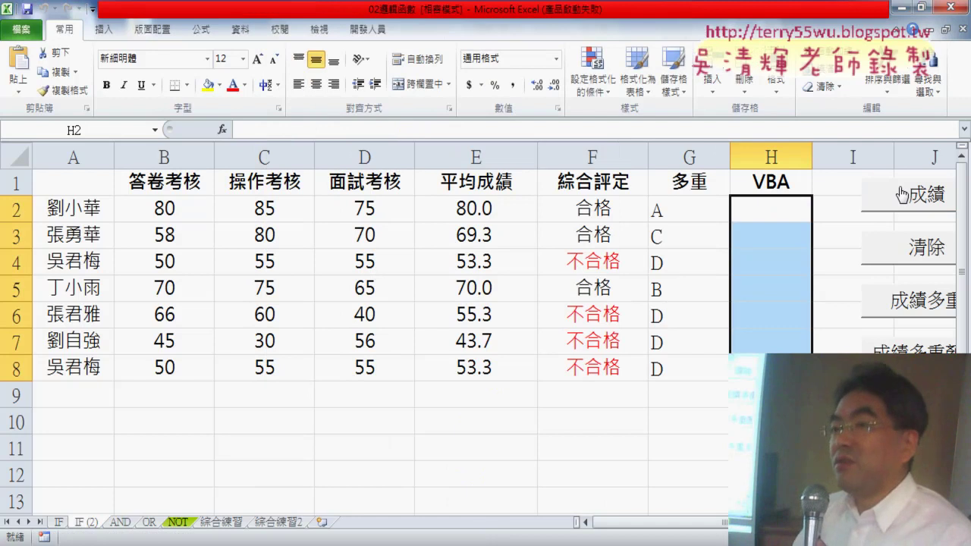
left_click(902, 195)
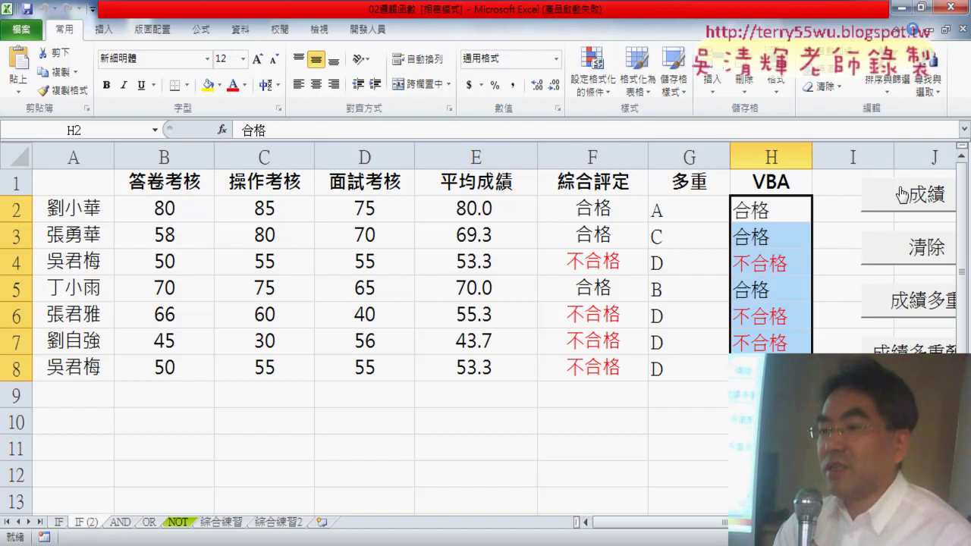
left_click(612, 258)
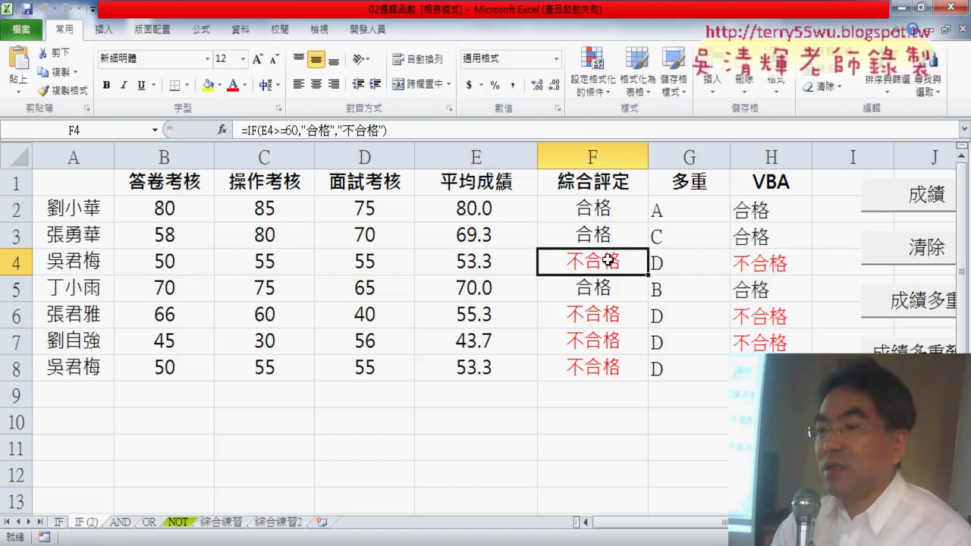
left_click(612, 310)
left_click(612, 342)
left_click(613, 366)
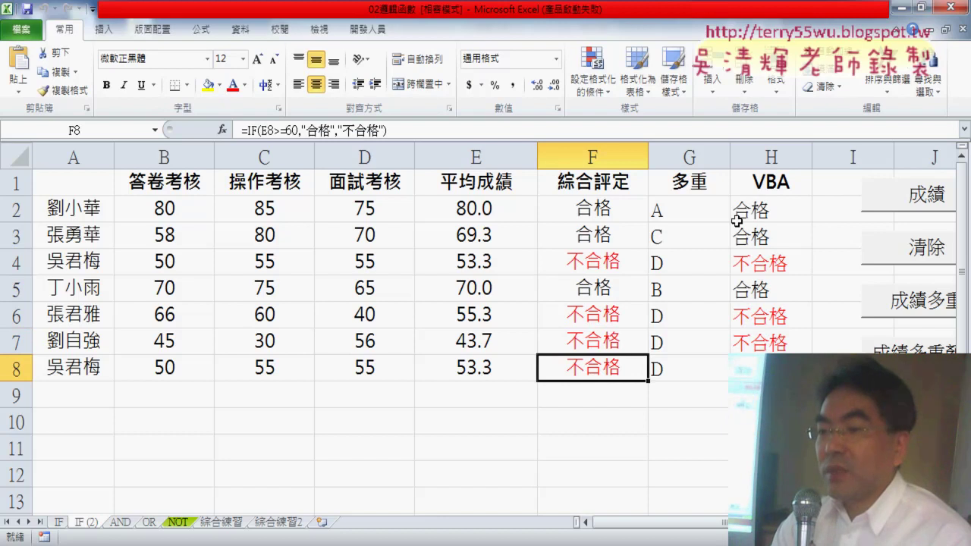
left_click(762, 203)
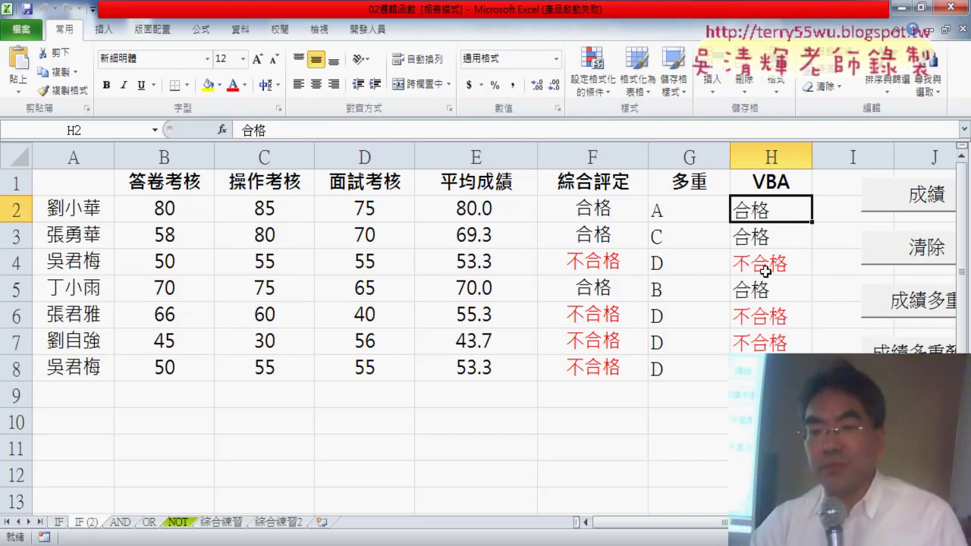
left_click(882, 245)
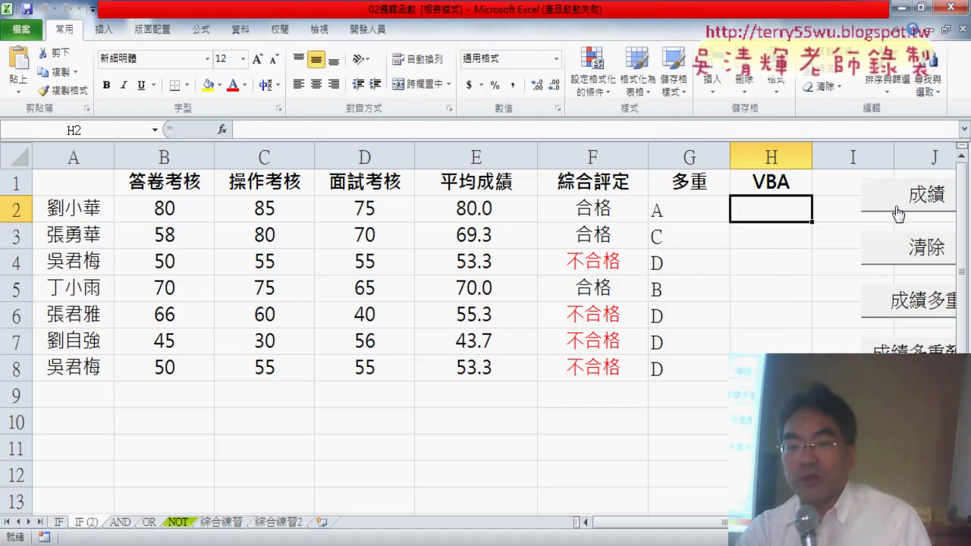
left_click(898, 214)
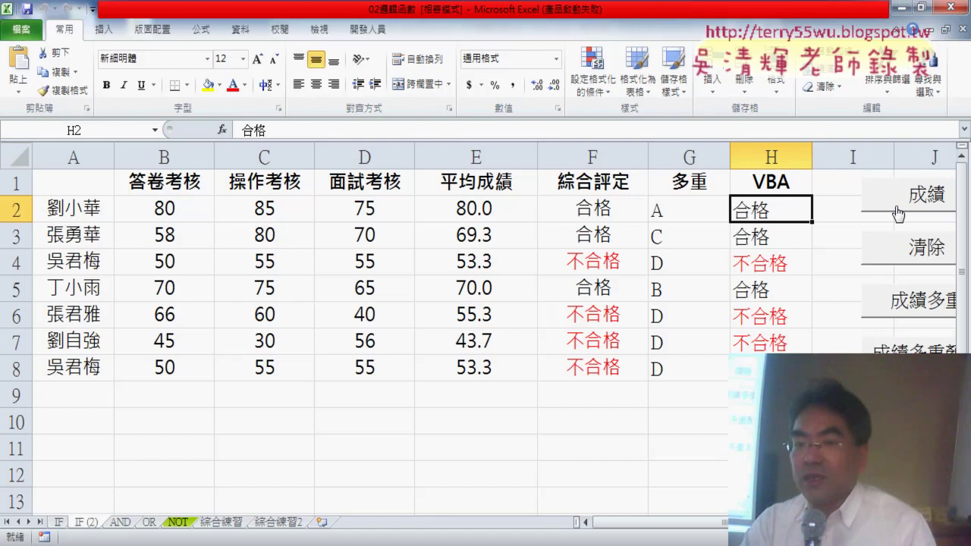
Run 成績多重, clear column H with 清除, and open the 成績多重 macro code for editing.
left_click(915, 307)
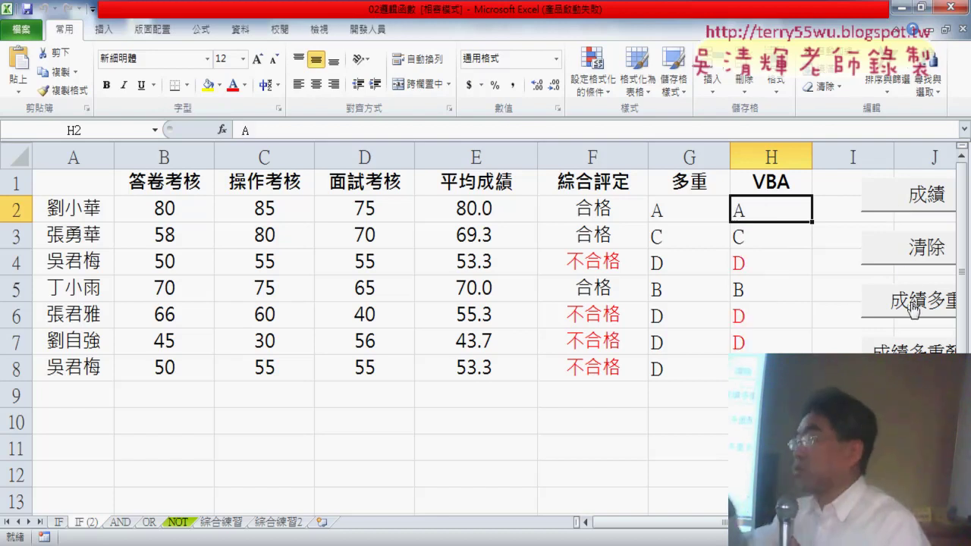
left_click(913, 263)
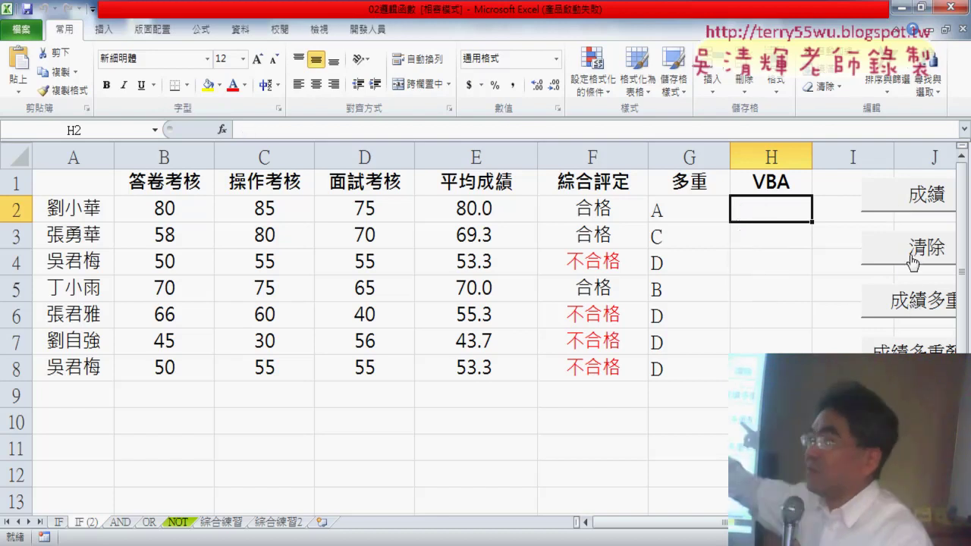
right_click(902, 301)
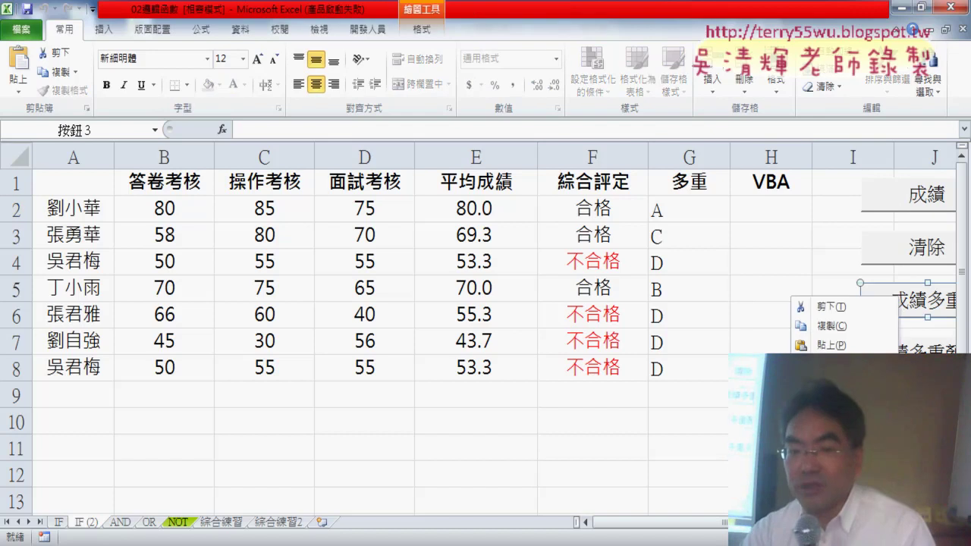
left_click(842, 420)
left_click(934, 322)
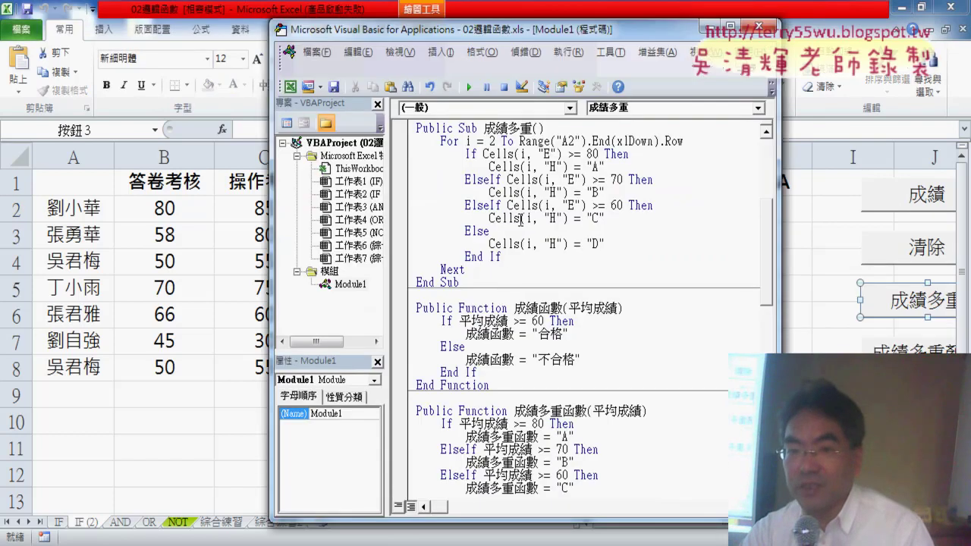
Delete the existing loop from the 成績多重 macro.
scroll(520, 220, "up", 2)
scroll(520, 219, "up", 2)
scroll(521, 219, "up", 1)
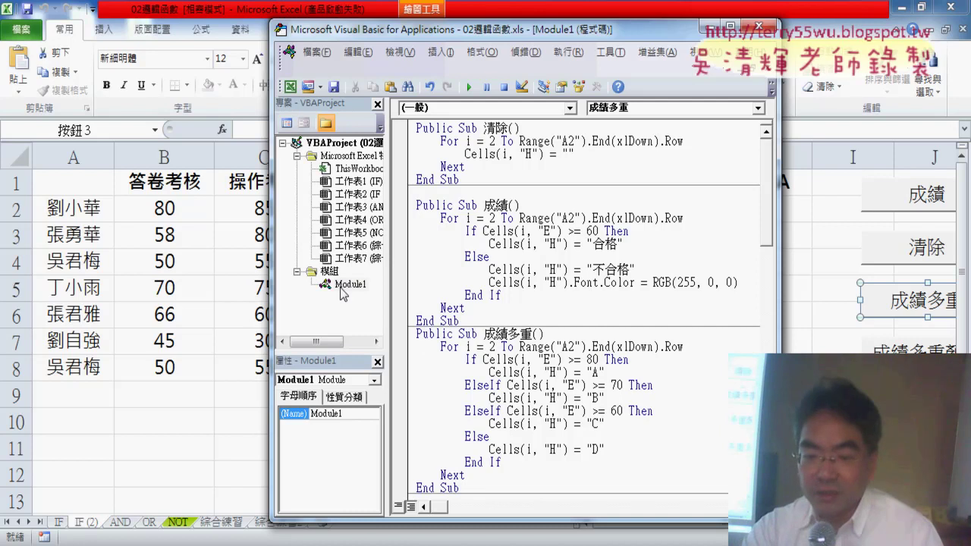
scroll(481, 310, "down", 2)
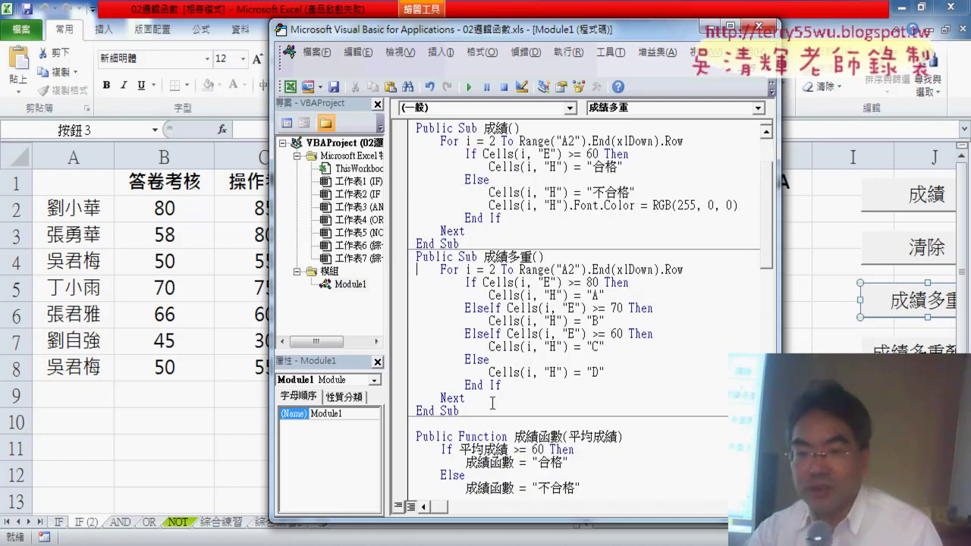
mouse_move(453, 385)
left_mouse_down()
mouse_move(465, 398)
mouse_move(383, 273)
left_mouse_up()
key("Delete")
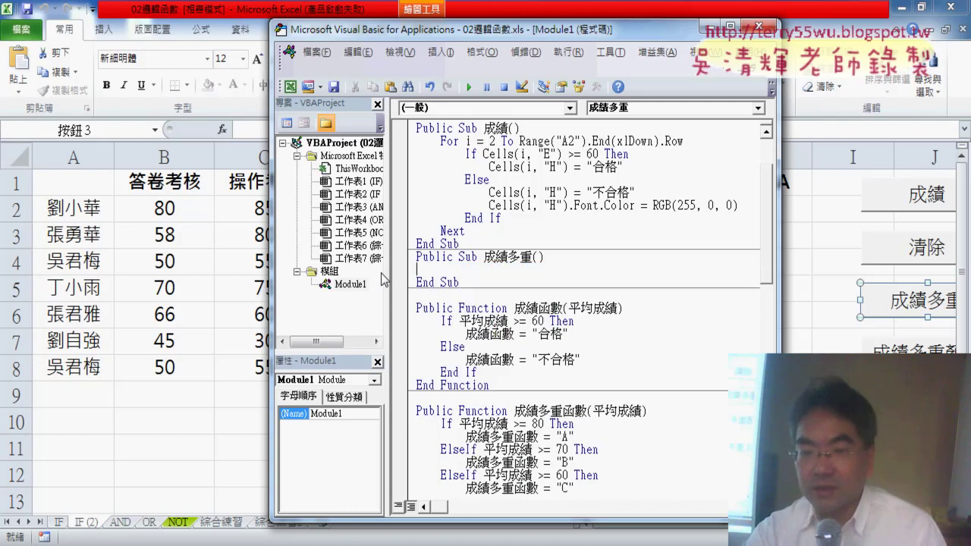
Copy the 成績 macro's For…Next loop and paste it into 成績多重.
left_click_drag(465, 230, 414, 148)
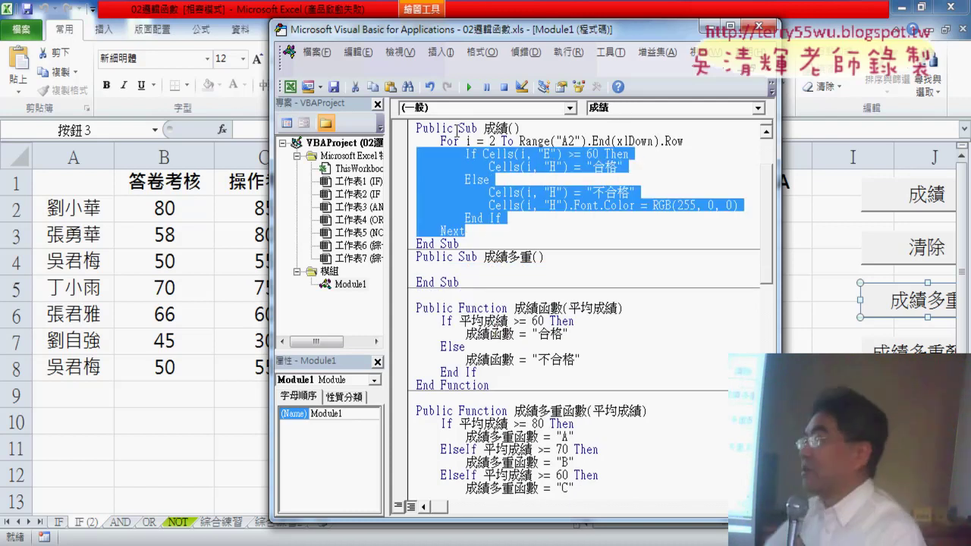
left_click_drag(417, 129, 462, 244)
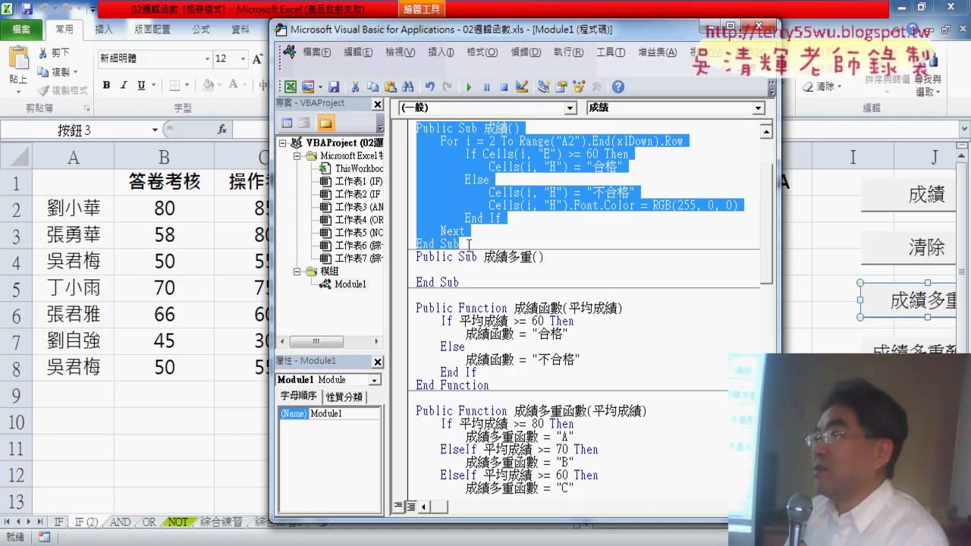
left_click_drag(467, 232, 406, 144)
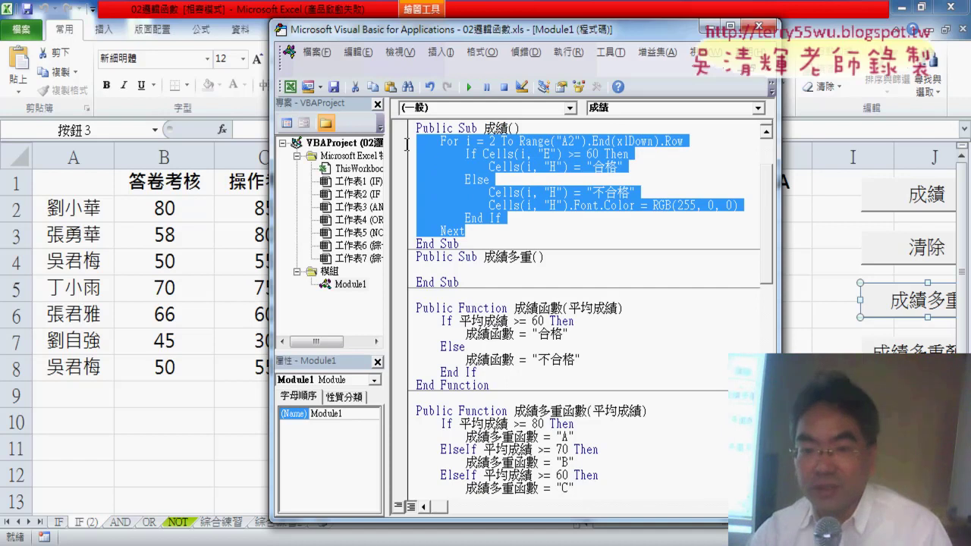
key("ctrl+c")
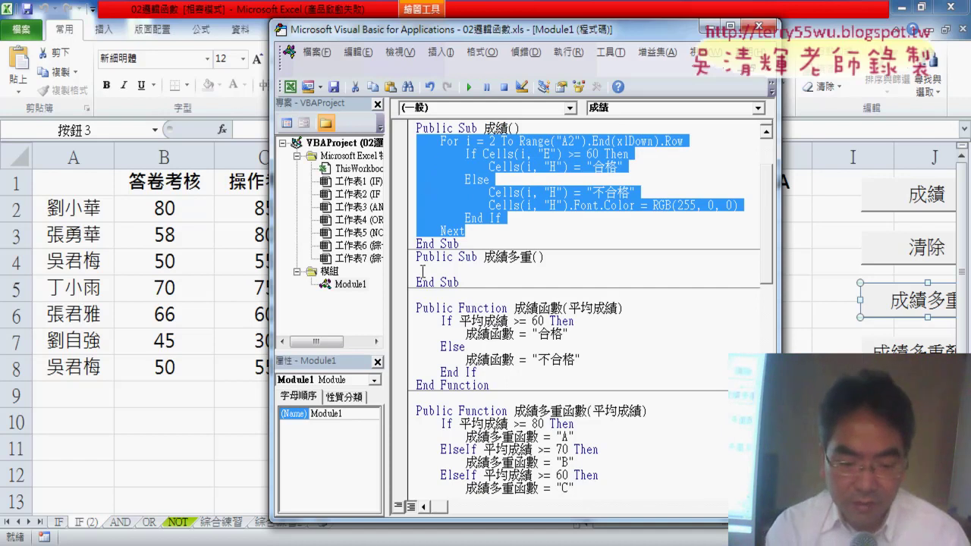
left_click(448, 269)
key("ctrl+v")
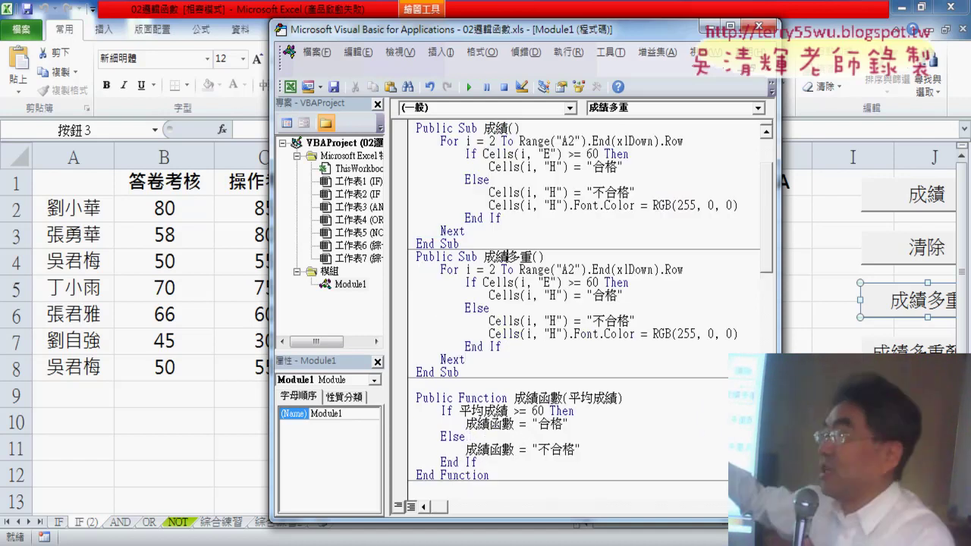
In 成績多重, change the threshold from 60 to 80 and the result 合格 to "A".
left_click_drag(508, 257, 534, 258)
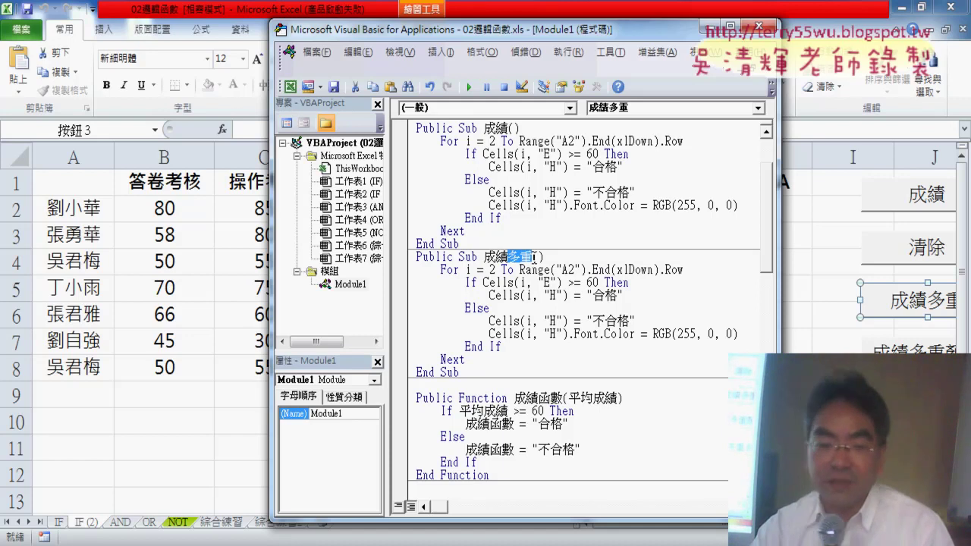
left_click(596, 282)
type("8")
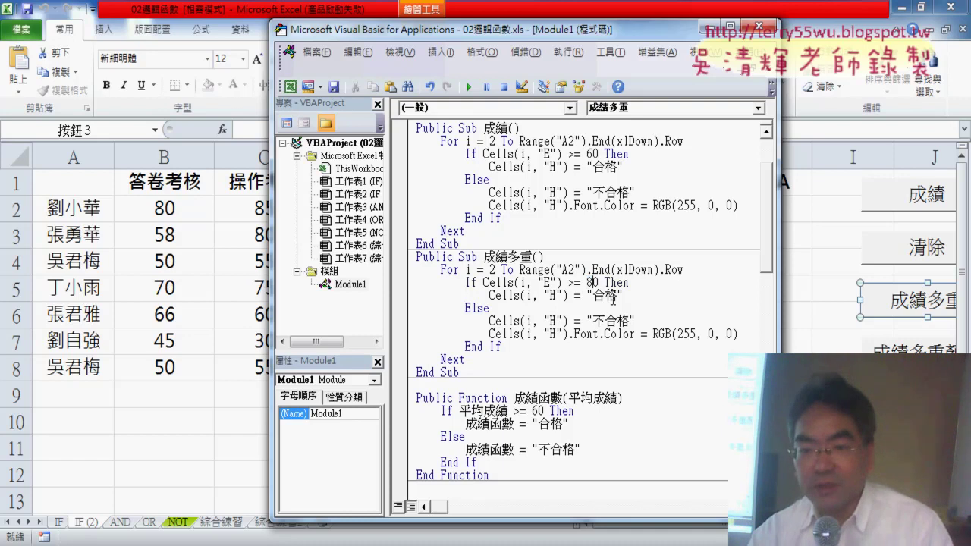
left_click_drag(593, 295, 618, 295)
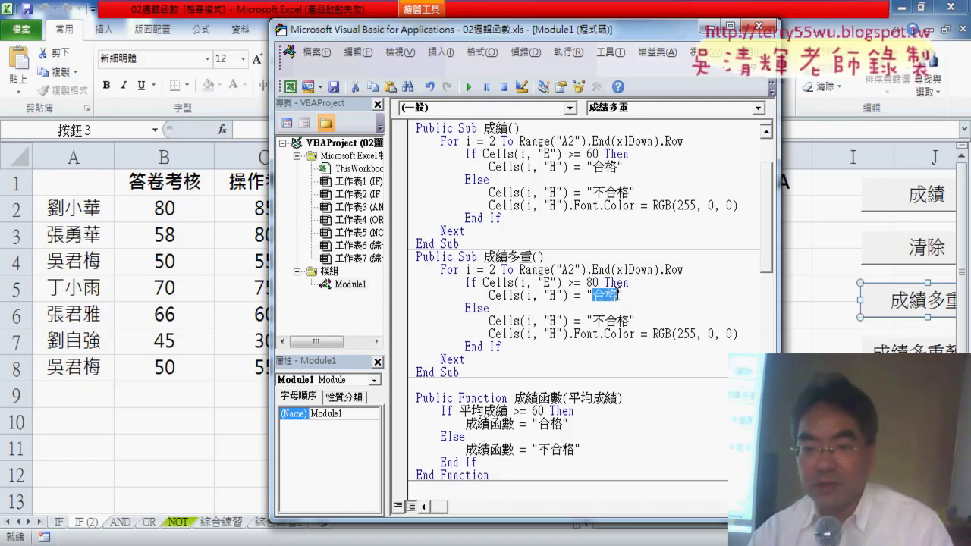
type("A")
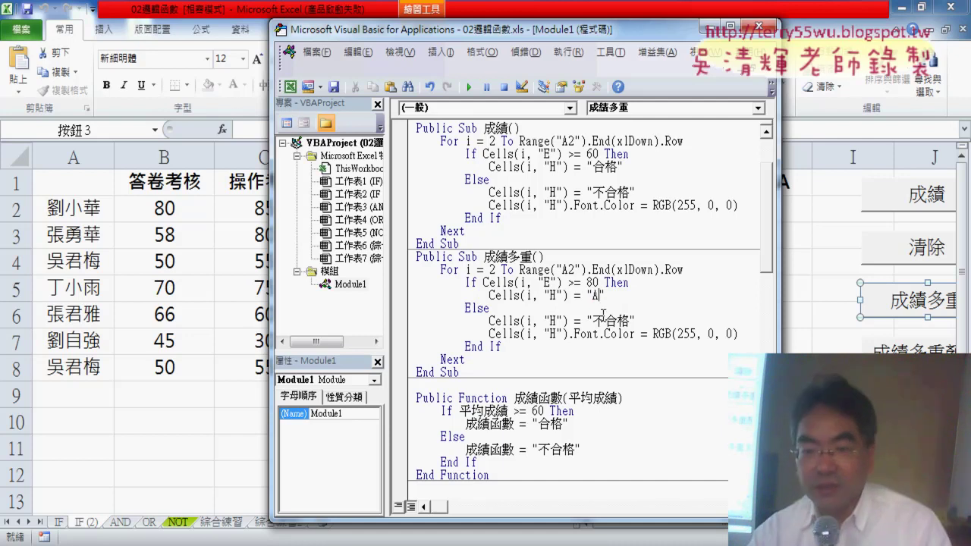
Duplicate the If/A lines below and change the copy to 70 and "B".
left_click_drag(605, 295, 408, 290)
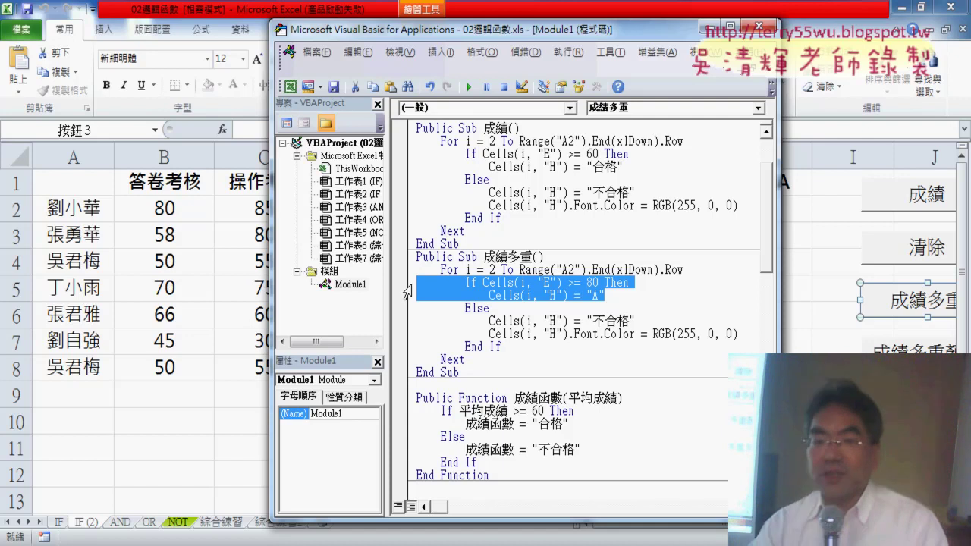
right_click(514, 295)
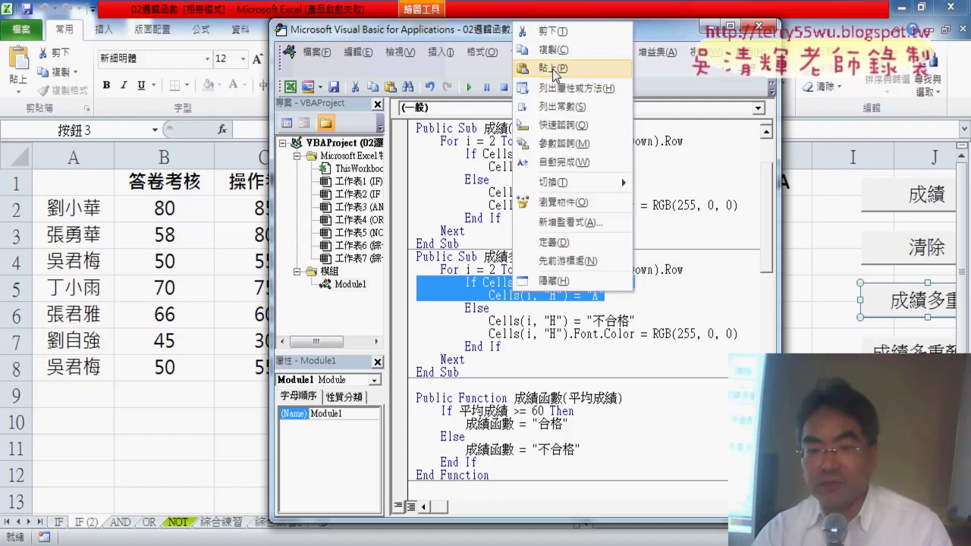
left_click(552, 49)
left_click(624, 297)
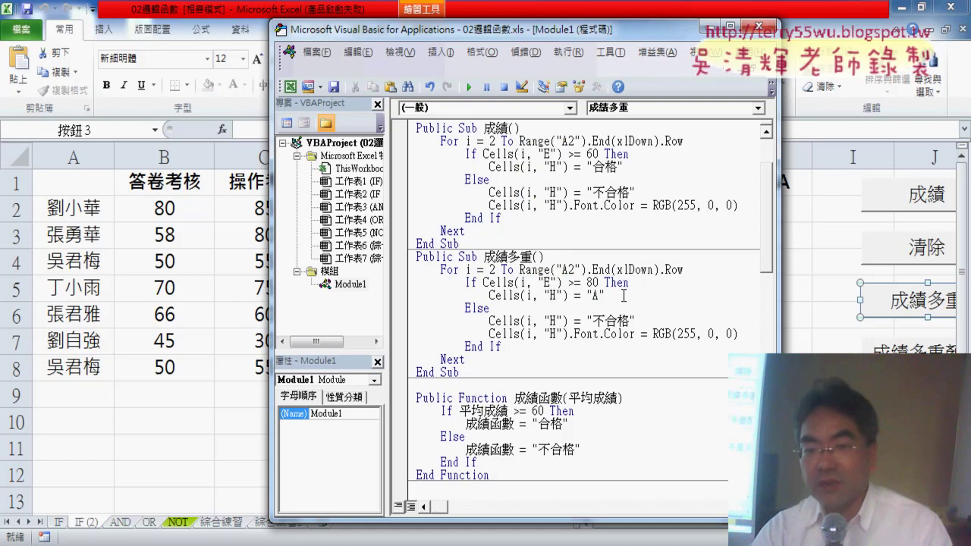
key("Return")
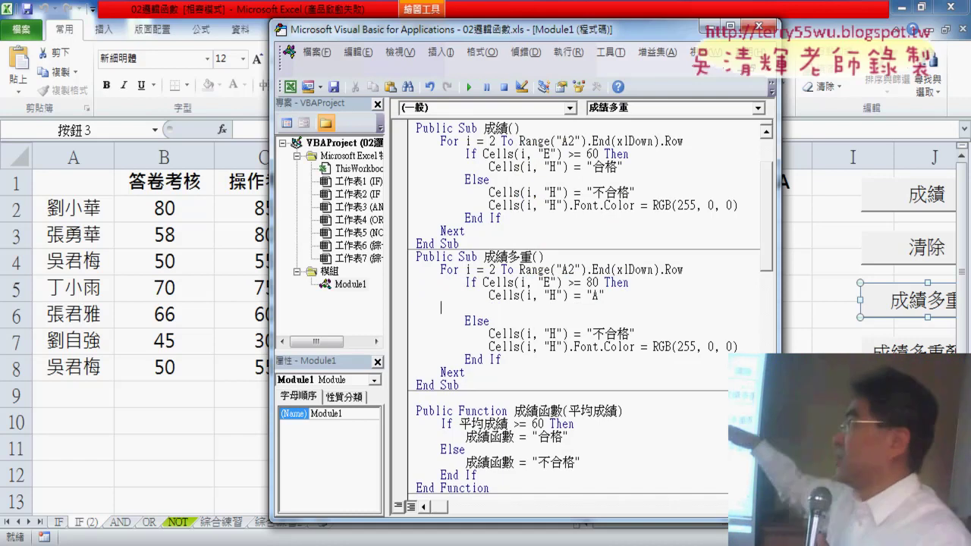
key("ctrl+v")
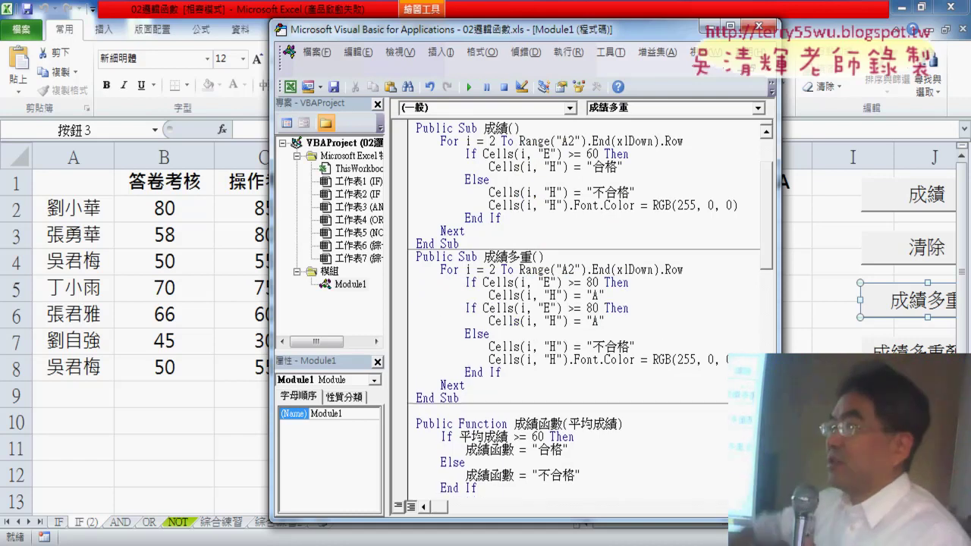
double_click(595, 309)
type("70")
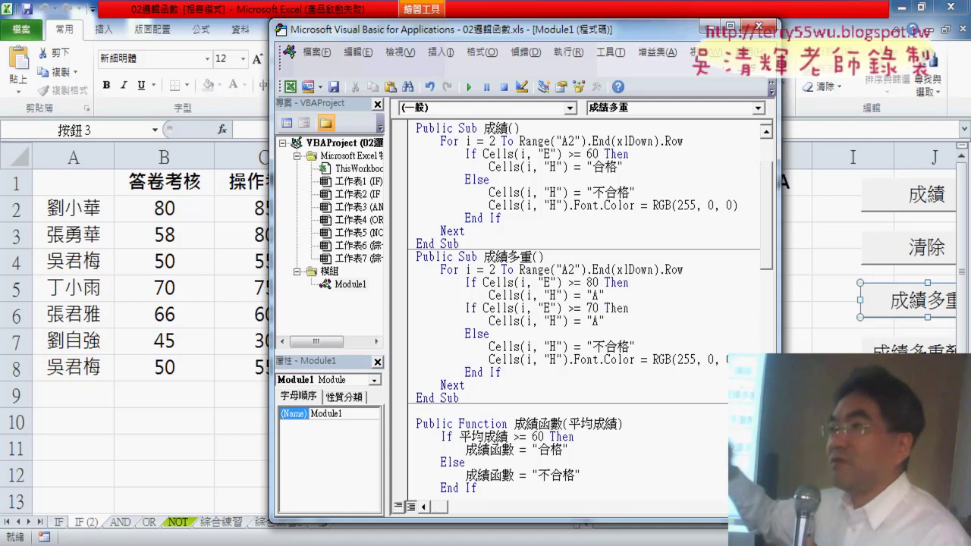
double_click(594, 321)
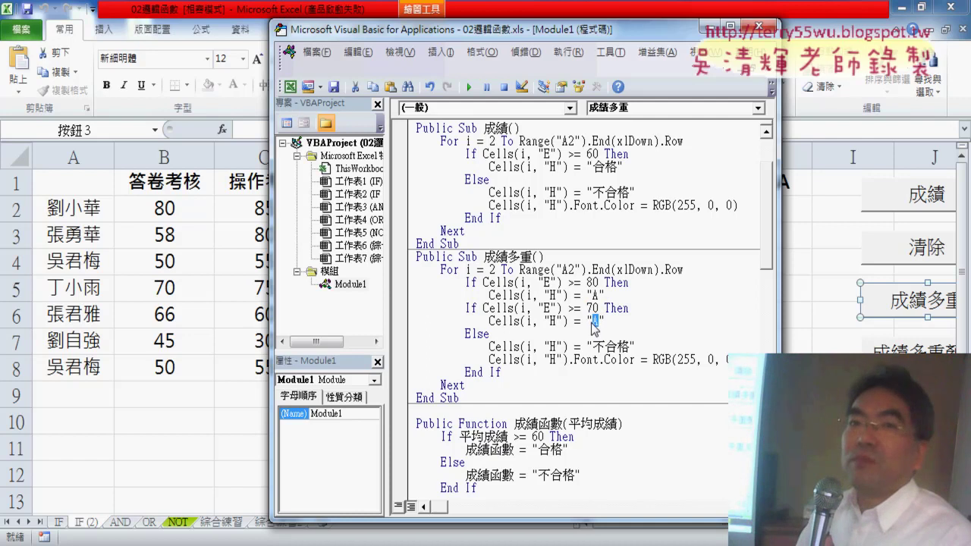
type("B")
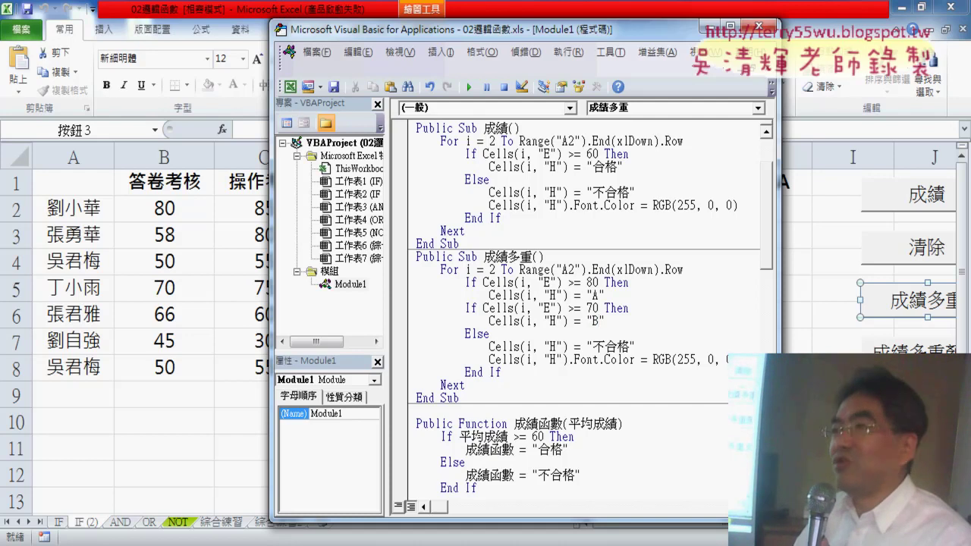
Change the If on the 70 line to ElseIf.
left_click(466, 308)
type("el")
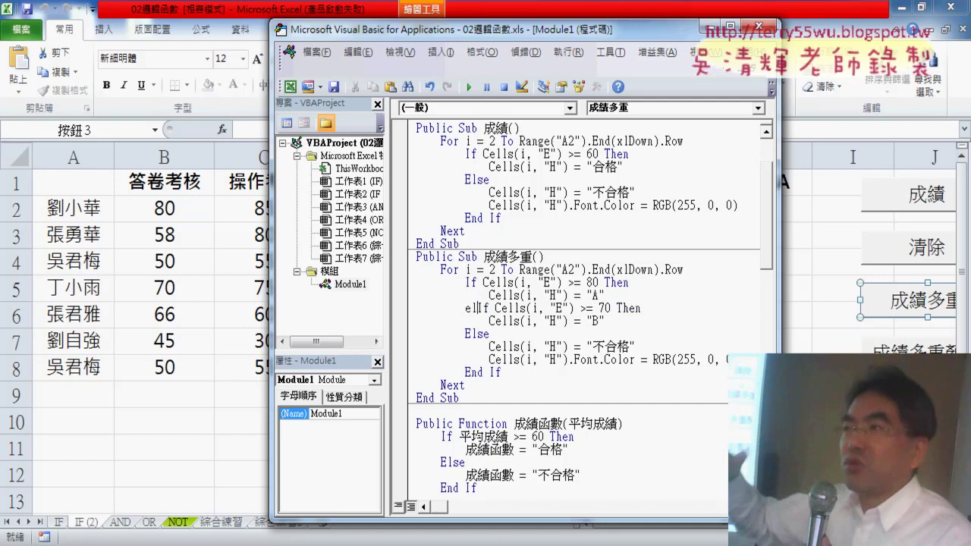
type("se")
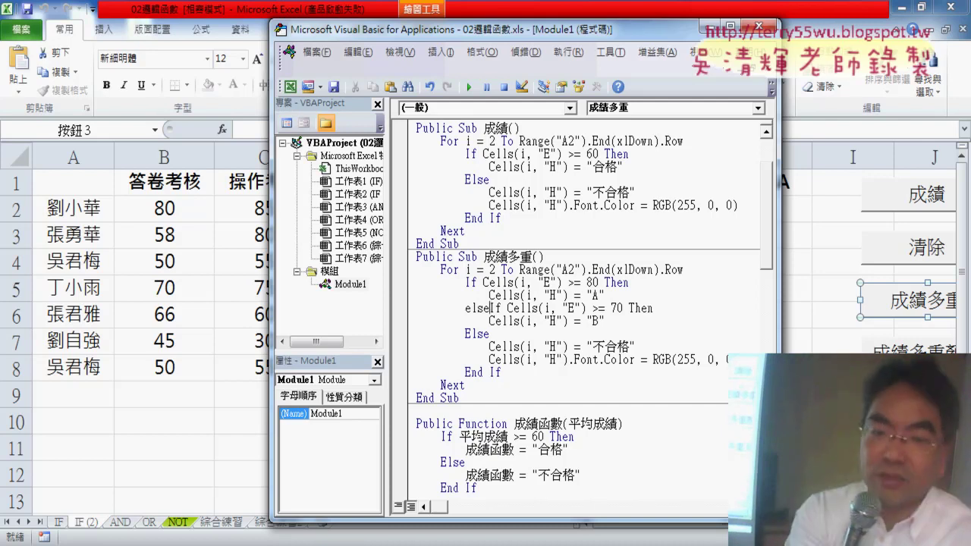
left_click(607, 322)
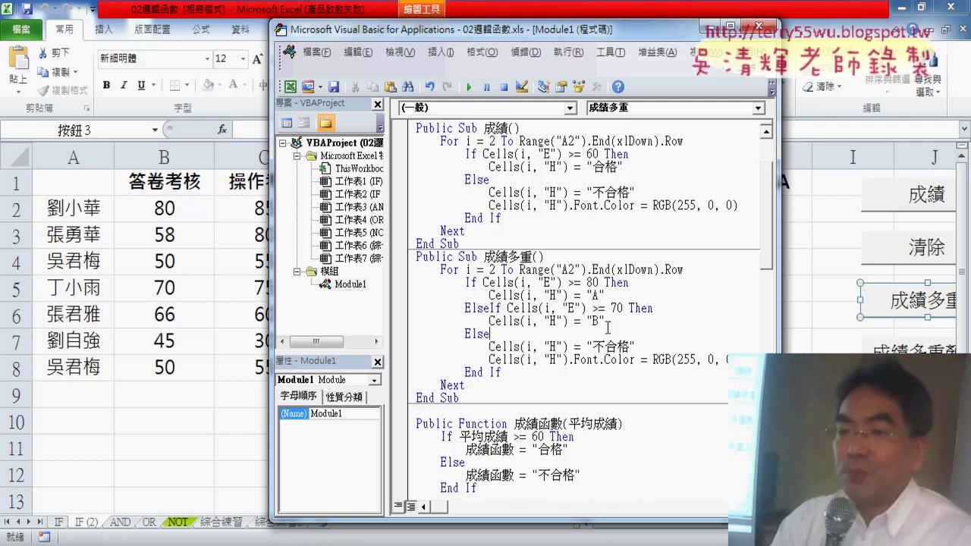
Add an ElseIf branch for 60 giving "C", and change the Else result 不合格 to "D".
left_click_drag(605, 322, 416, 310)
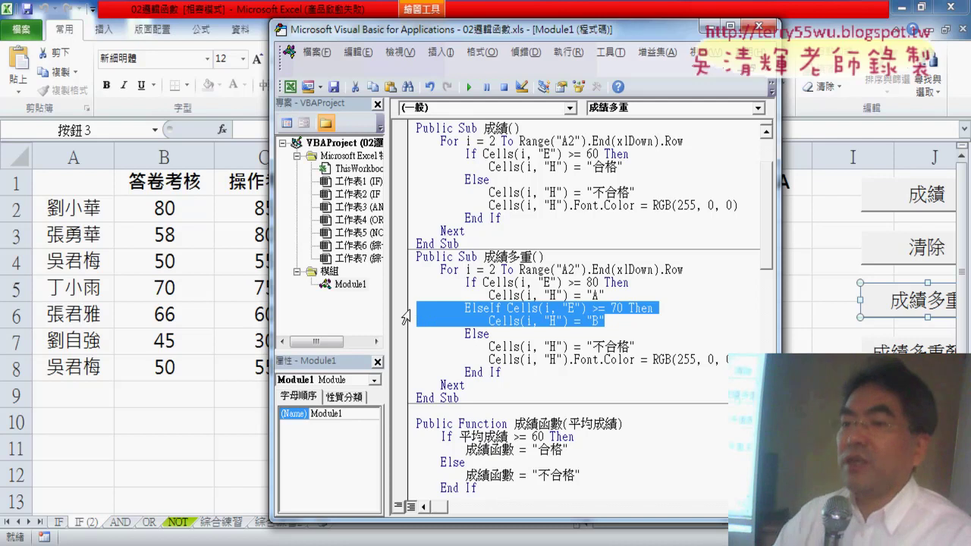
left_click(603, 322)
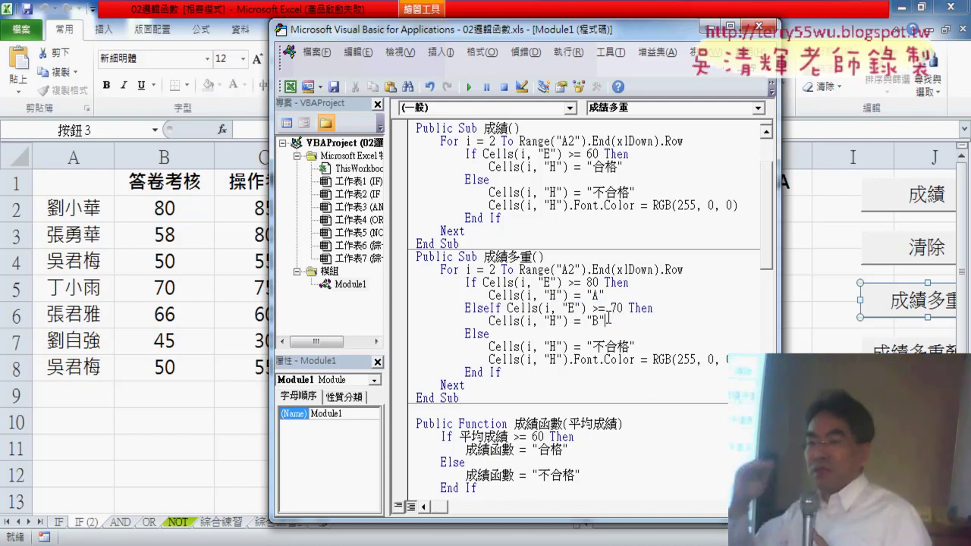
key("Return")
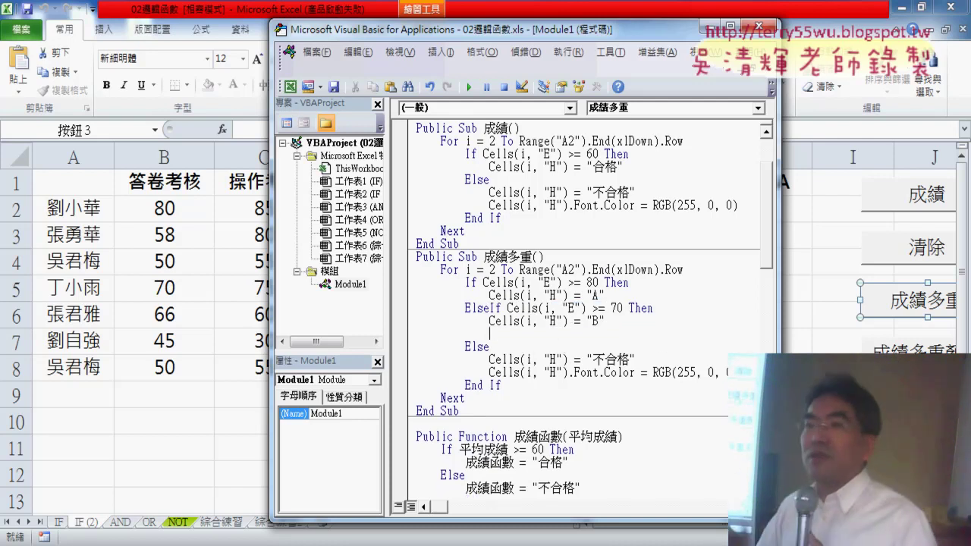
key("ctrl+v")
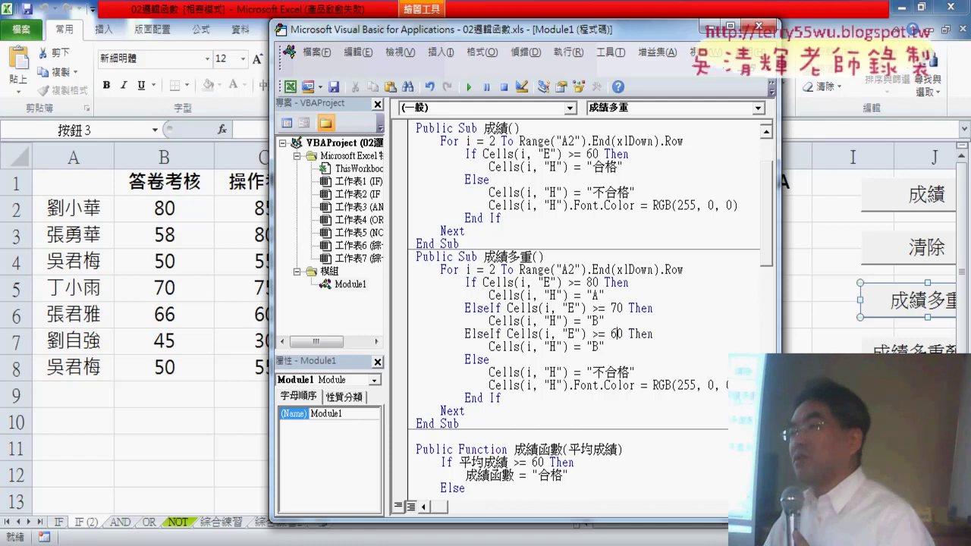
double_click(596, 346)
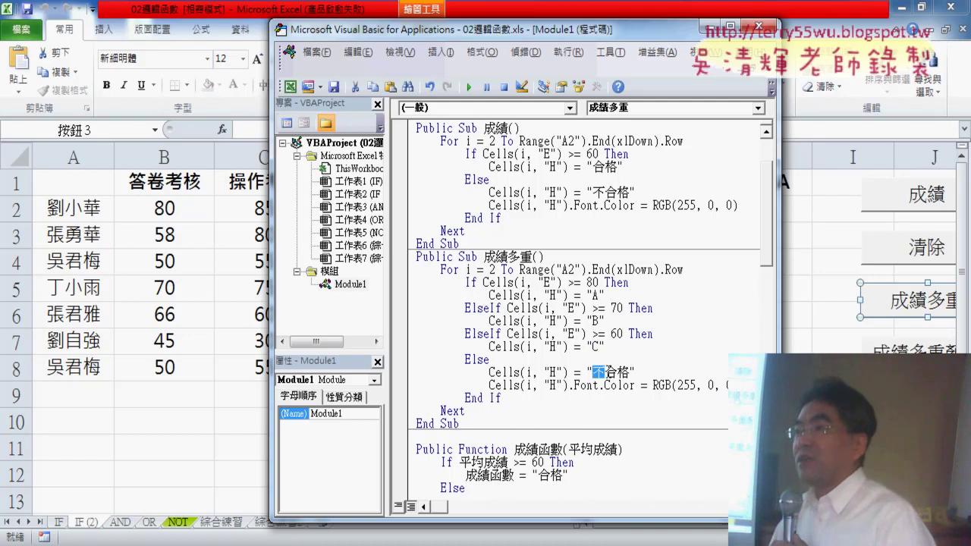
left_click_drag(626, 373, 632, 373)
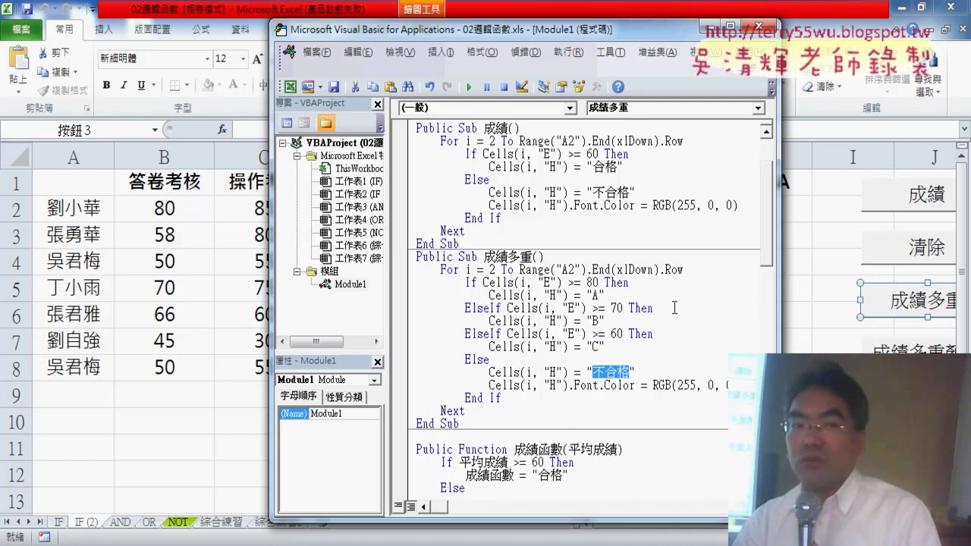
type("D")
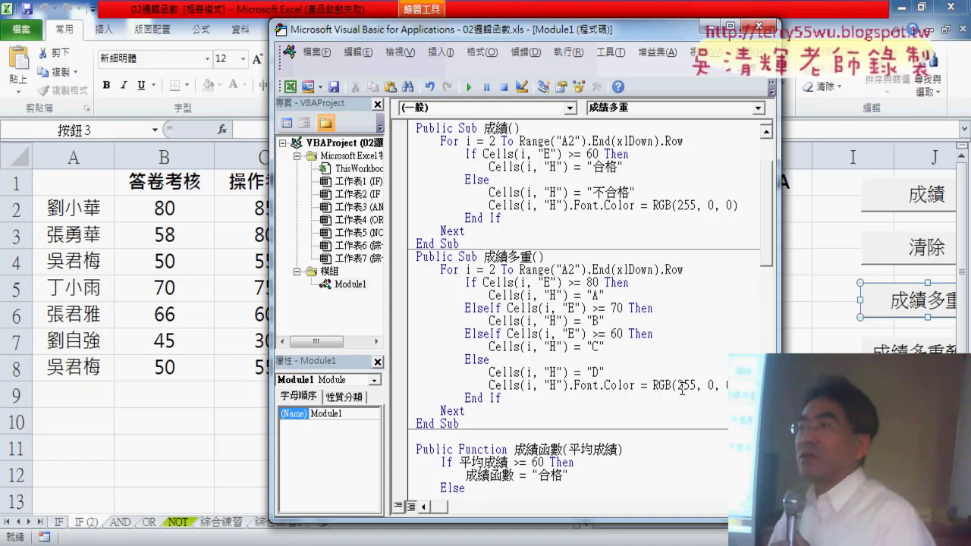
Review the finished ElseIf chain and return to the worksheet.
left_click(681, 387)
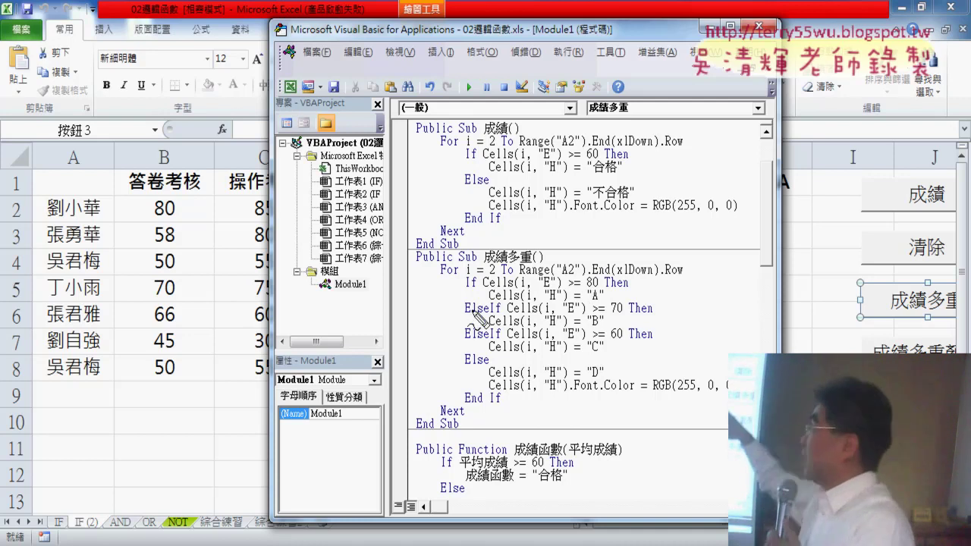
left_click_drag(466, 316, 501, 314)
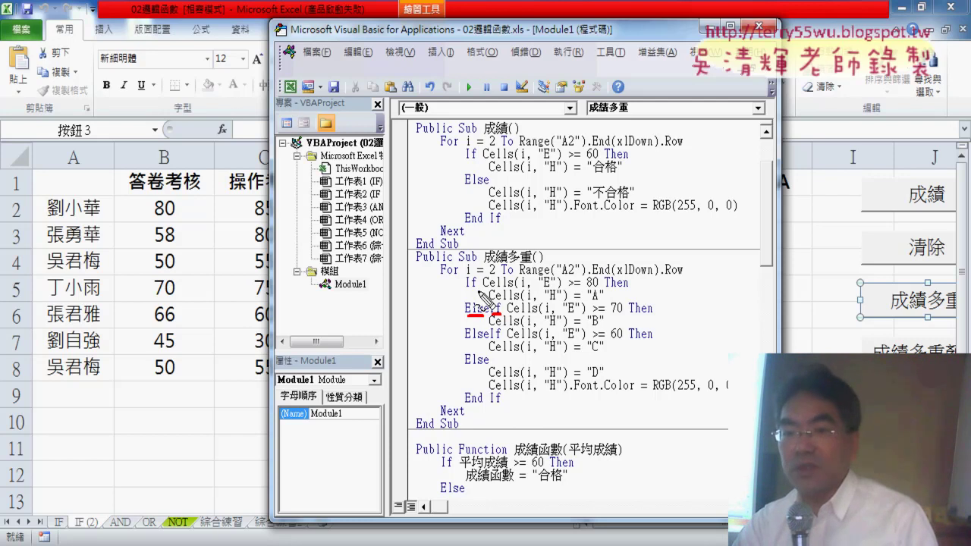
key("Escape")
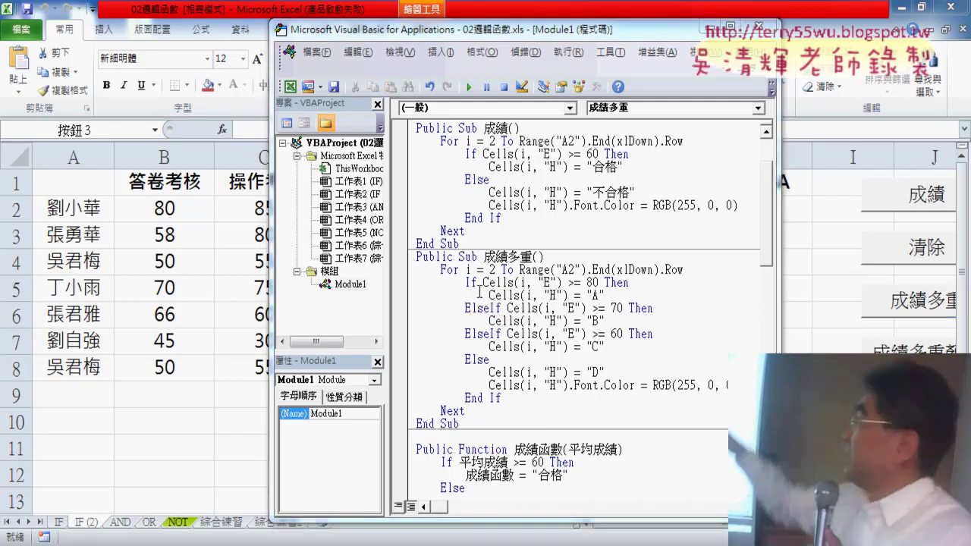
left_click(821, 304)
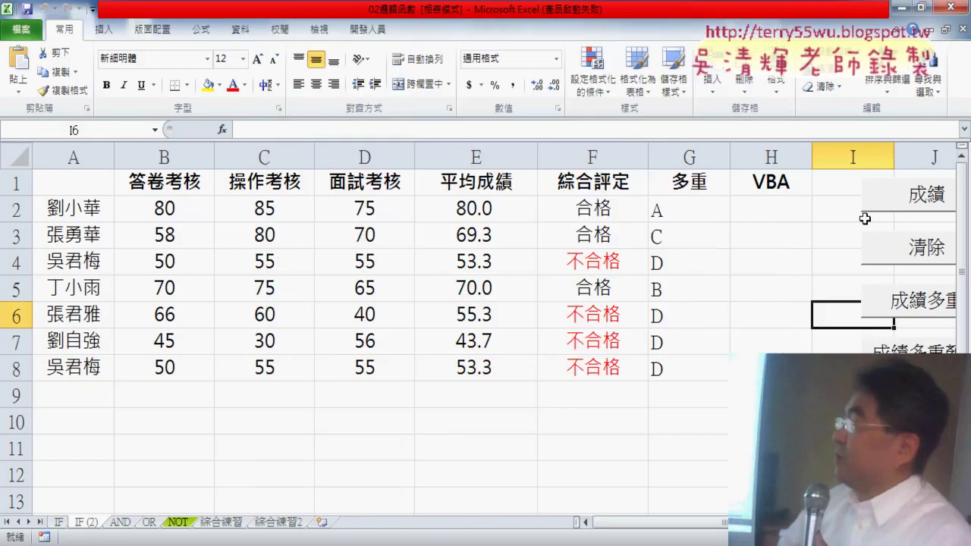
Run 成績多重 to fill column H with letter grades, then bring up Conditional Formatting.
left_click(920, 309)
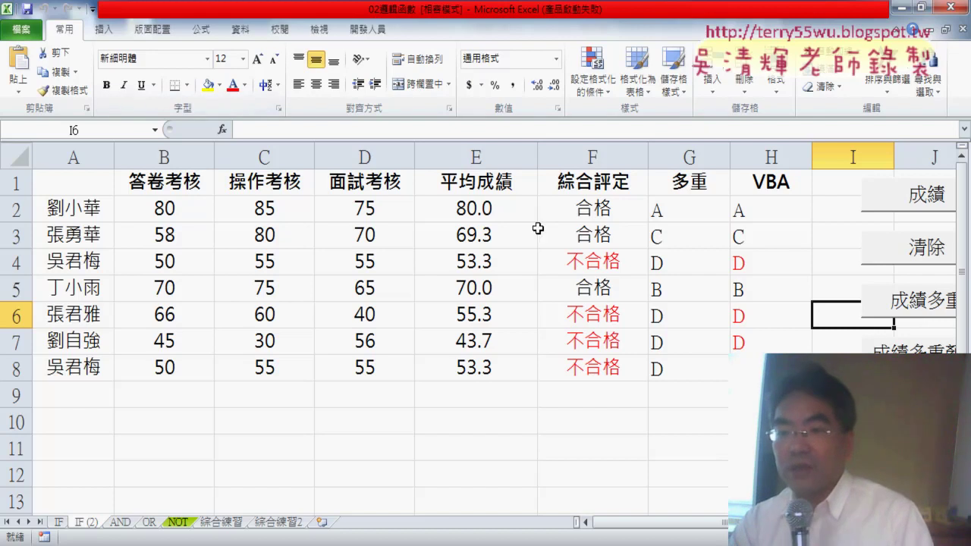
left_click(593, 73)
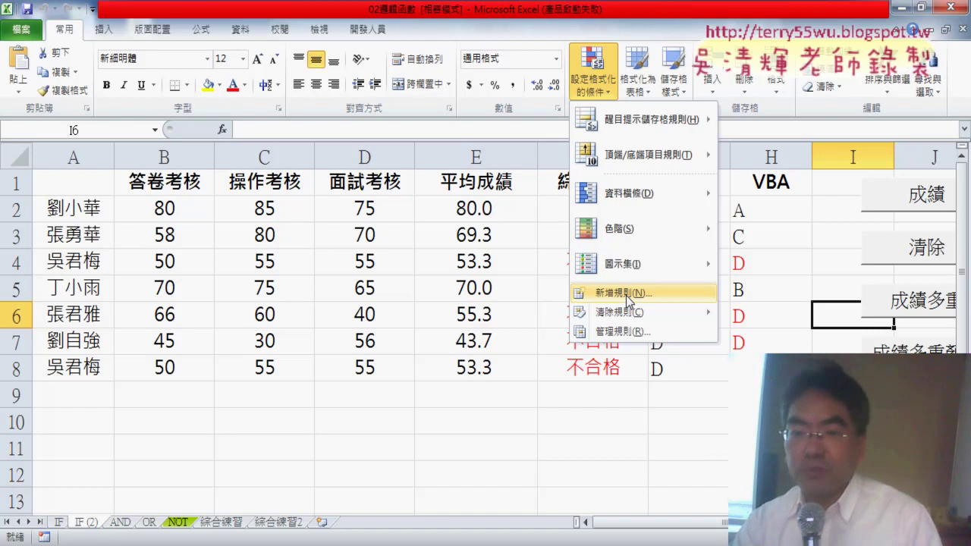
Scroll the sheet right to show columns D–M with the coloured grades and the five macro buttons.
left_click(623, 293)
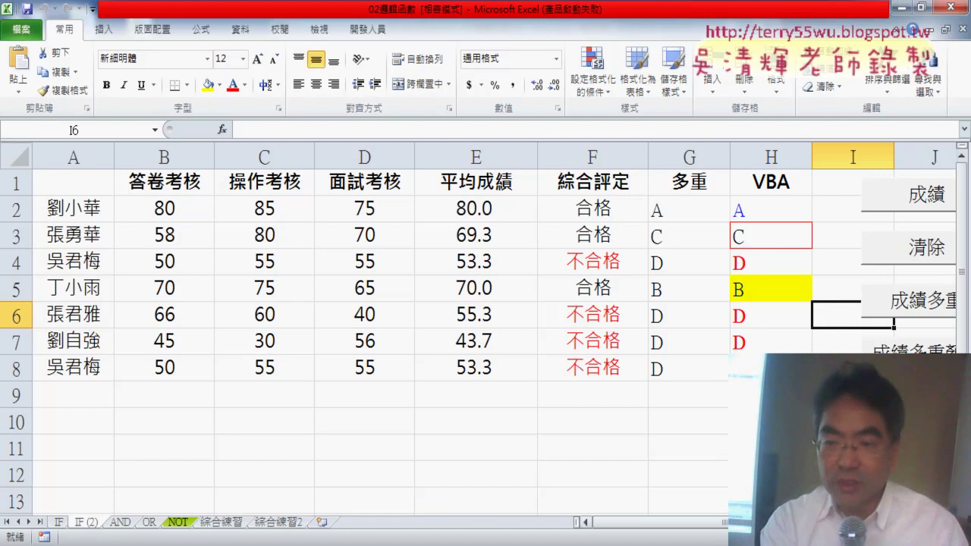
scroll(666, 323, "right", 3)
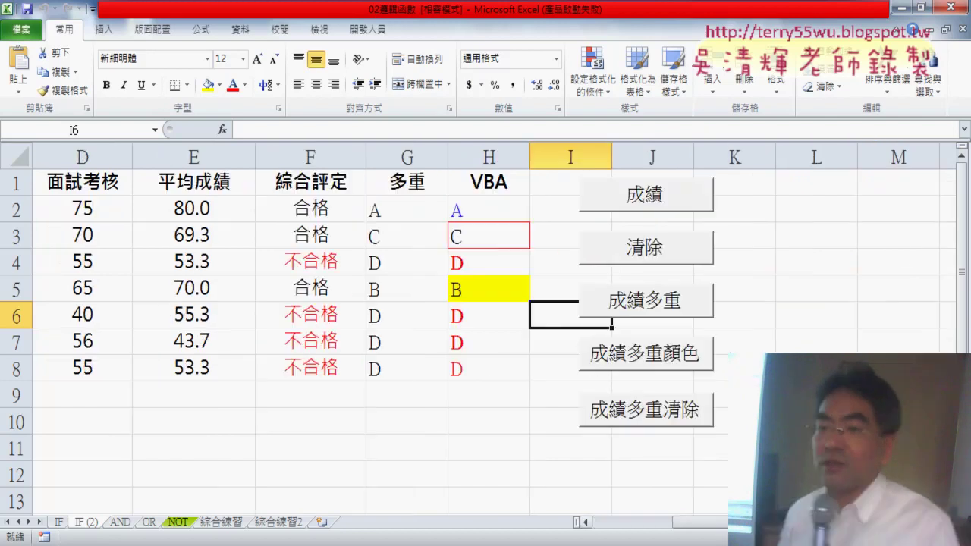
Open the 成績多重 button's macro in the VBA editor and review the 成績多重 procedure.
right_click(654, 304)
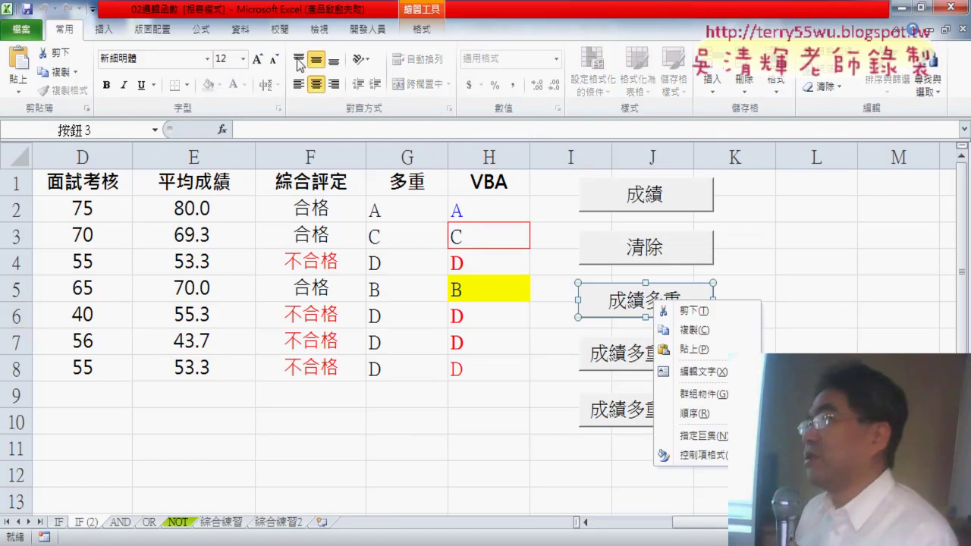
left_click(361, 28)
left_click(29, 68)
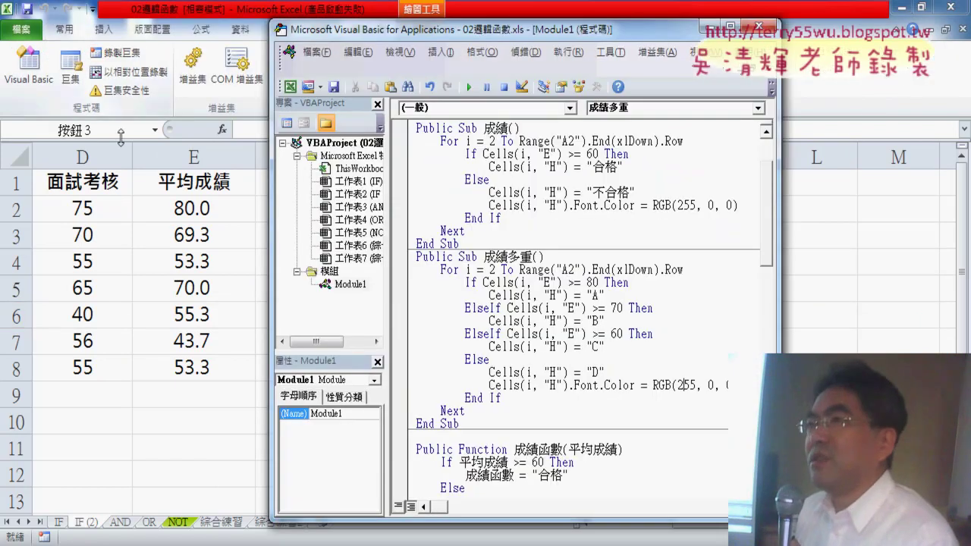
mouse_move(417, 258)
left_mouse_down()
mouse_move(478, 361)
mouse_move(473, 422)
left_mouse_up()
scroll(486, 411, "up", 1)
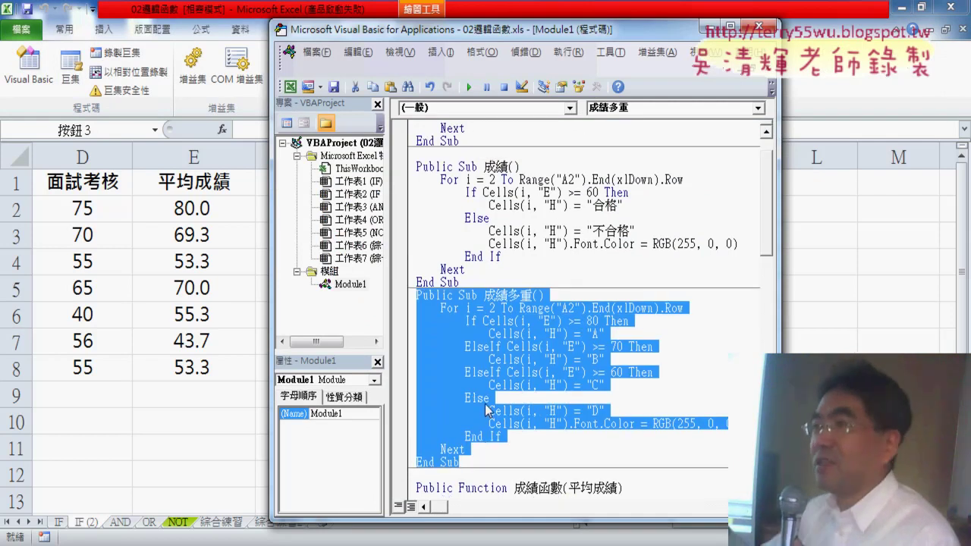
scroll(486, 411, "down", 3)
scroll(485, 411, "down", 6)
scroll(486, 411, "down", 3)
scroll(486, 411, "down", 4)
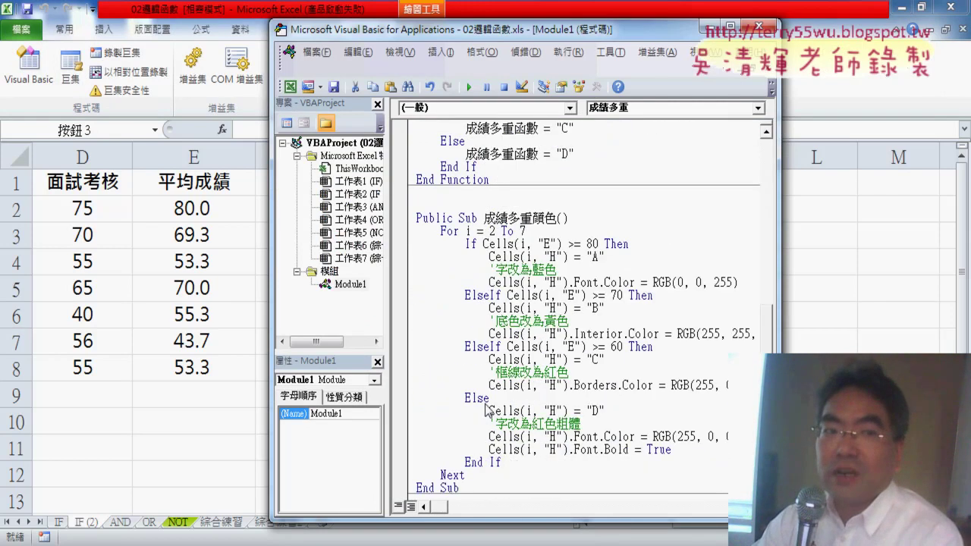
scroll(494, 391, "up", 1)
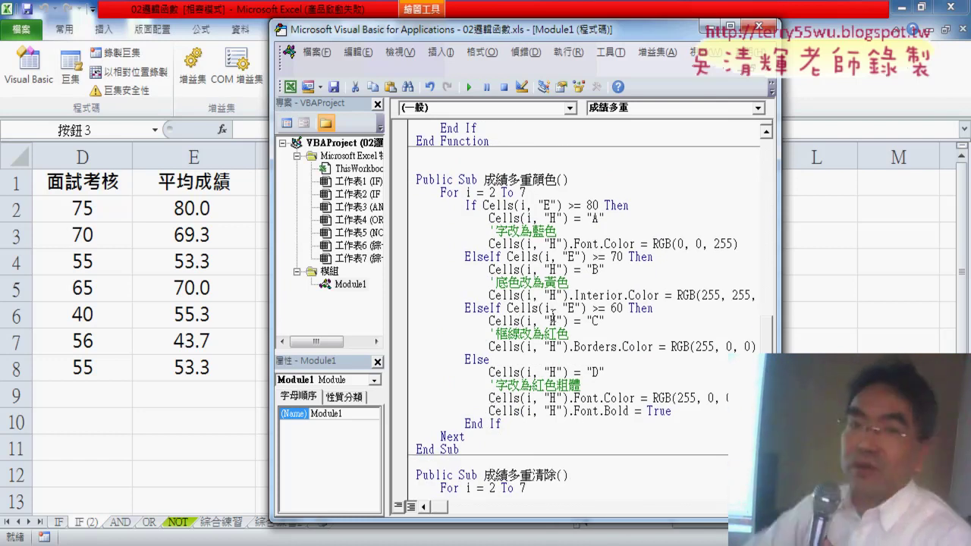
Replace the loop's fixed end value 7 in 成績多重顏色 with Range("A2").End(xlDown).Row.
left_click_drag(533, 180, 557, 179)
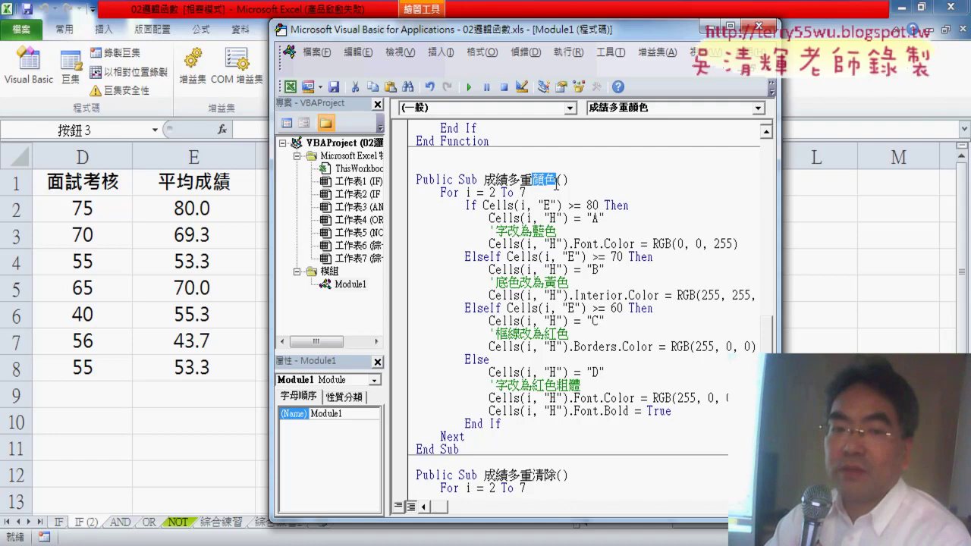
scroll(558, 182, "up", 5)
scroll(558, 182, "up", 3)
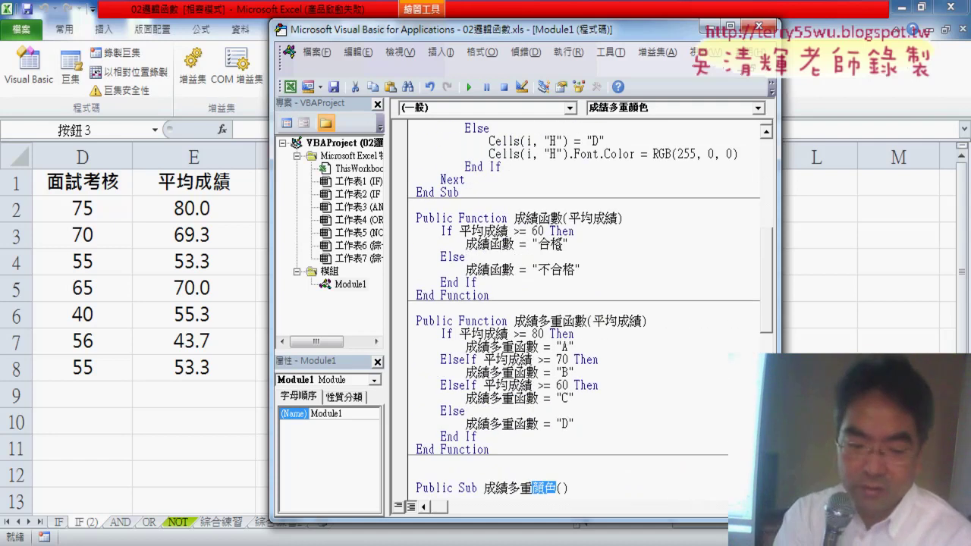
scroll(529, 231, "up", 4)
scroll(529, 231, "up", 1)
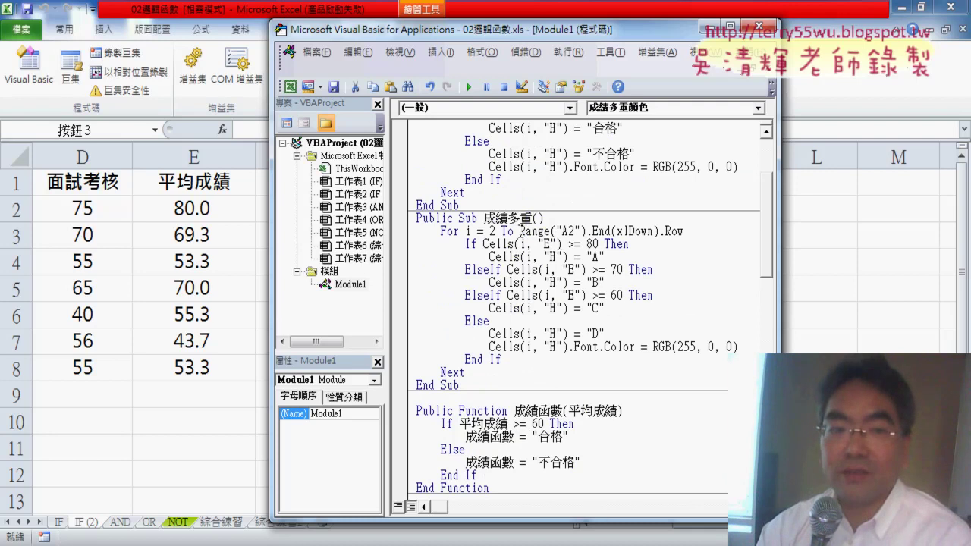
left_click_drag(520, 231, 704, 236)
key("ctrl+c")
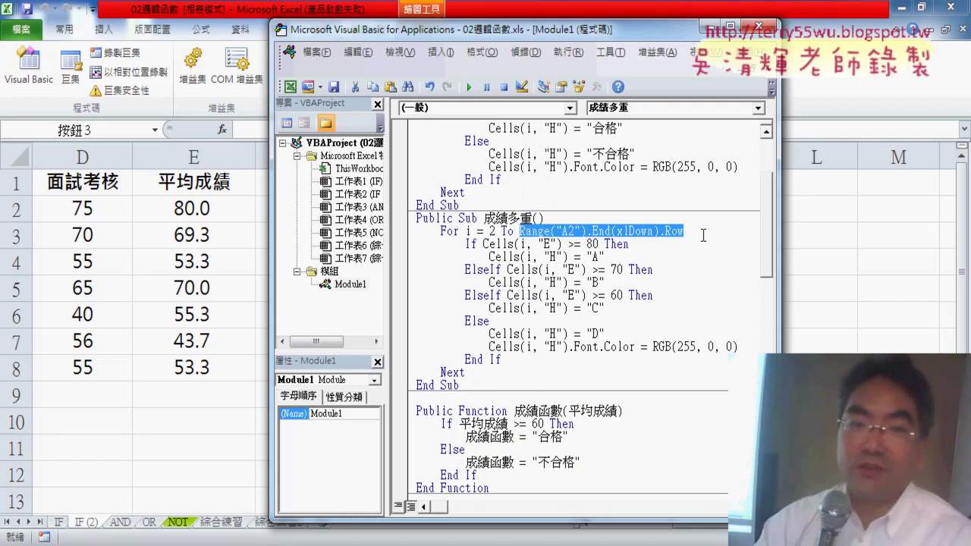
scroll(703, 236, "down", 3)
scroll(545, 315, "down", 6)
scroll(545, 315, "down", 1)
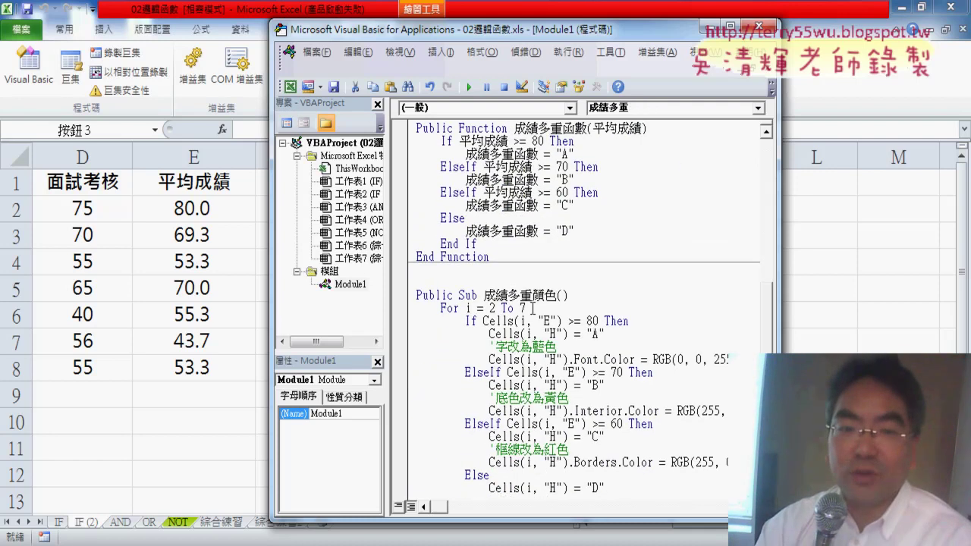
left_click_drag(532, 308, 520, 310)
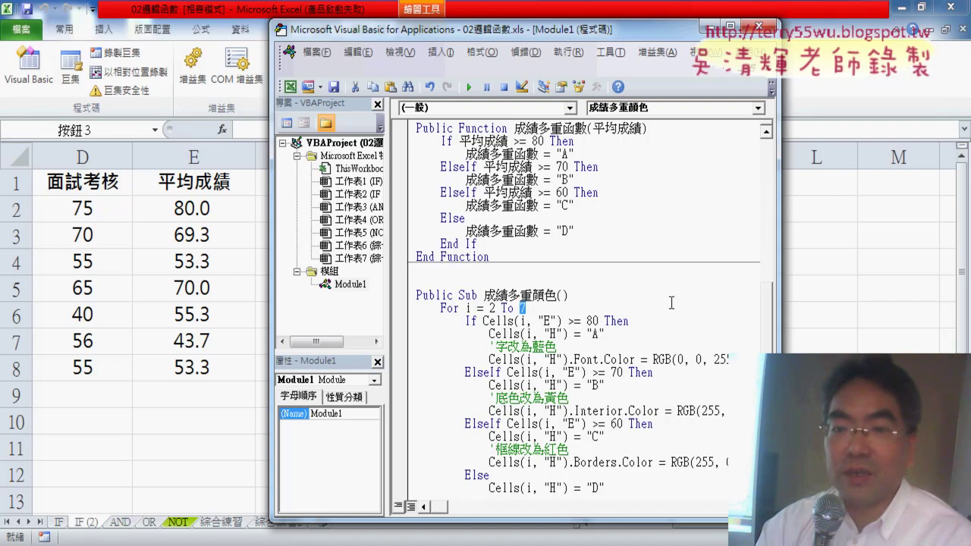
key("ctrl+v")
scroll(681, 378, "down", 3)
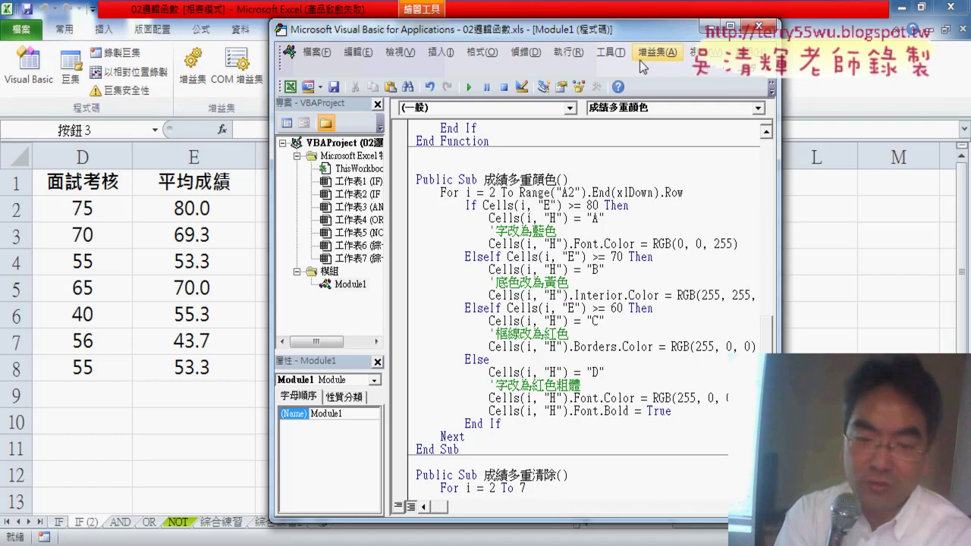
mouse_move(622, 38)
left_mouse_down()
mouse_move(448, 42)
mouse_move(844, 34)
left_mouse_up()
Delete the blue font, yellow fill, red border and bold statements from 成績多重顏色.
left_click_drag(639, 193, 553, 193)
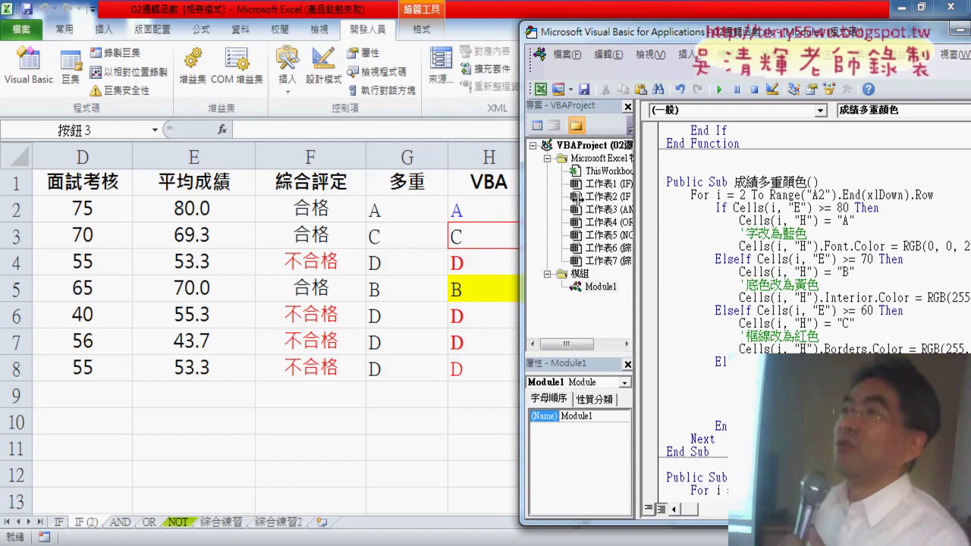
left_click_drag(634, 40, 609, 37)
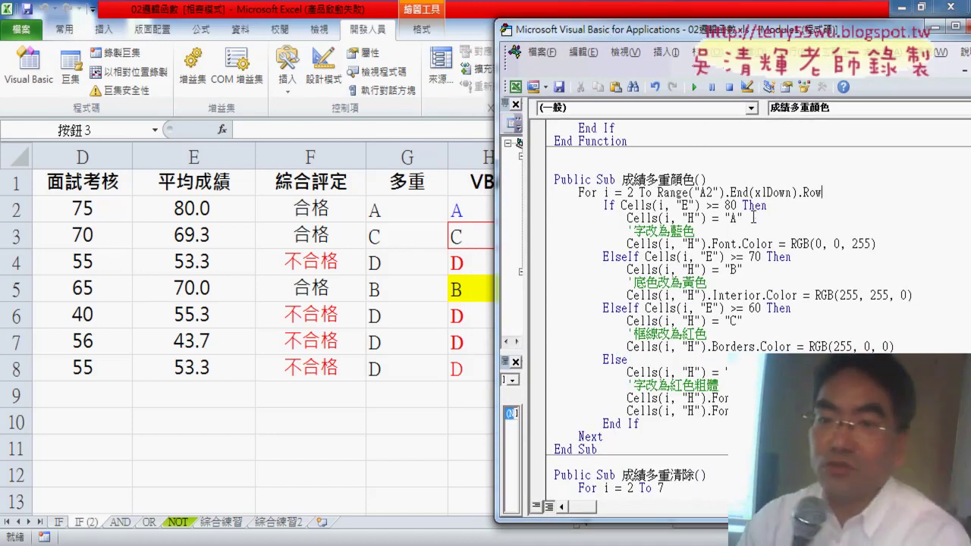
mouse_move(751, 218)
left_mouse_down()
mouse_move(626, 218)
mouse_move(876, 244)
mouse_move(628, 244)
left_mouse_up()
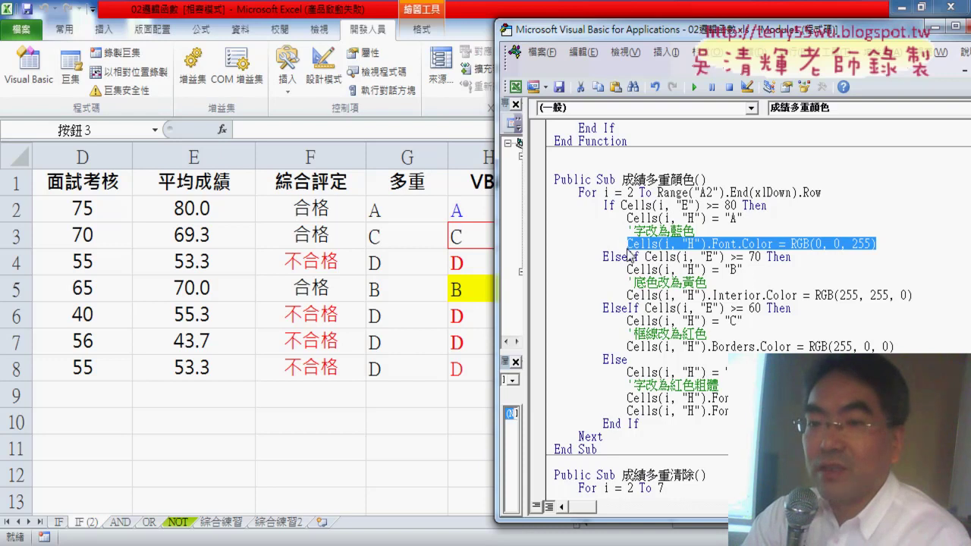
key("Delete")
mouse_move(913, 295)
left_mouse_down()
mouse_move(757, 309)
mouse_move(624, 296)
left_mouse_up()
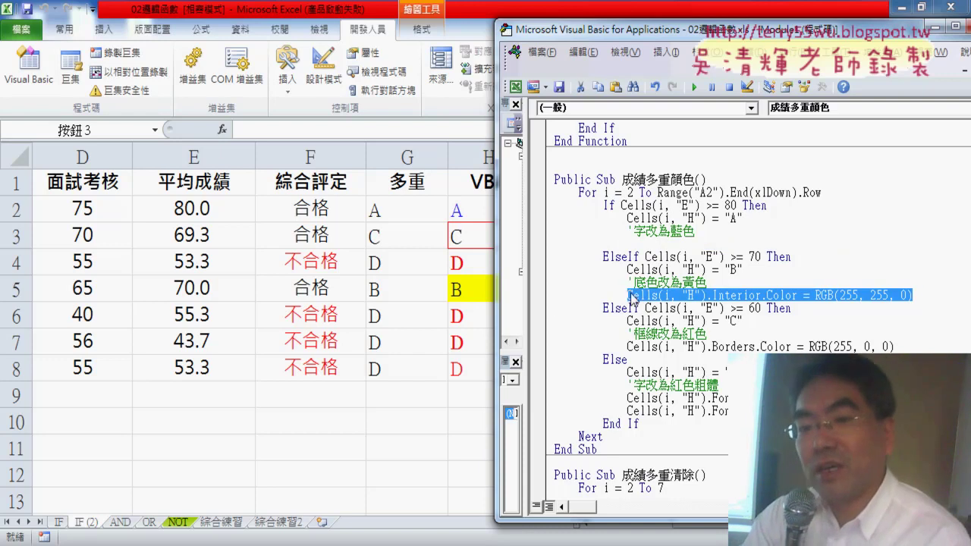
key("Delete")
left_click_drag(896, 346, 627, 349)
key("Delete")
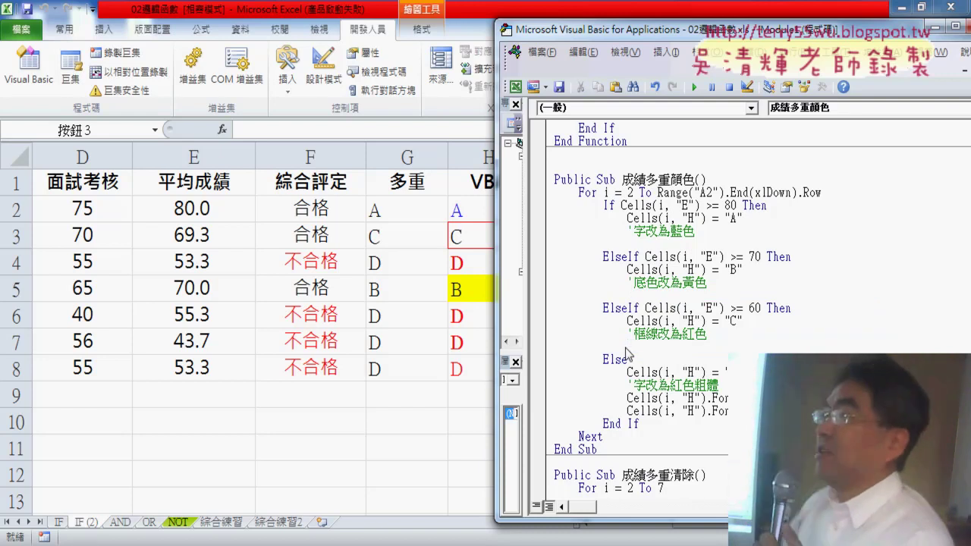
left_click_drag(728, 410, 627, 410)
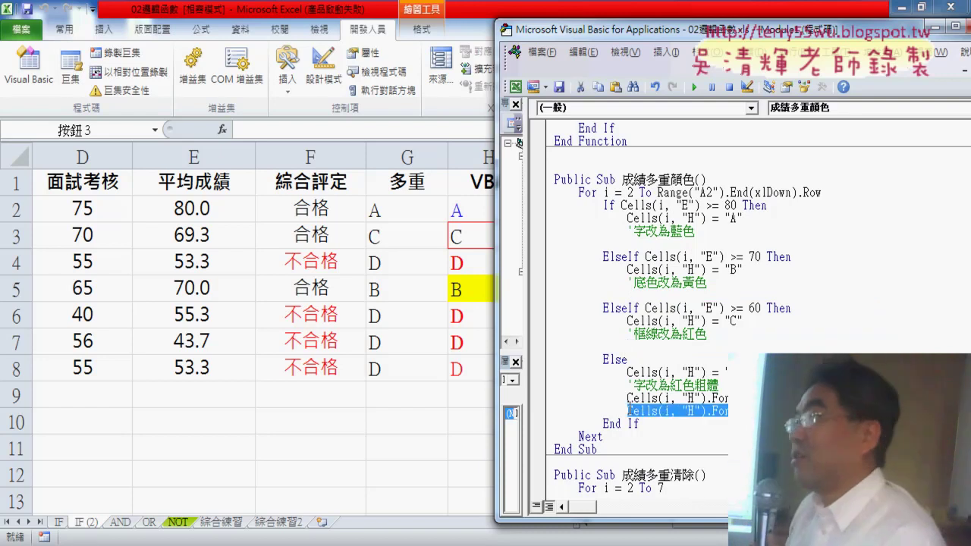
key("Delete")
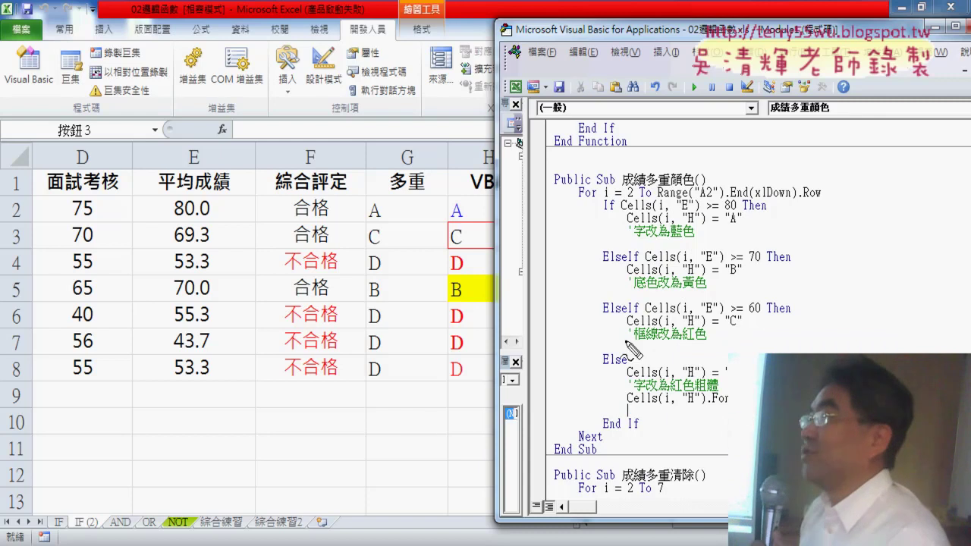
Point out the column H grades and grade A's 藍色 comment, then select Cells for reuse.
mouse_move(451, 412)
left_mouse_down()
mouse_move(425, 277)
mouse_move(444, 178)
mouse_move(501, 250)
mouse_move(476, 404)
left_mouse_up()
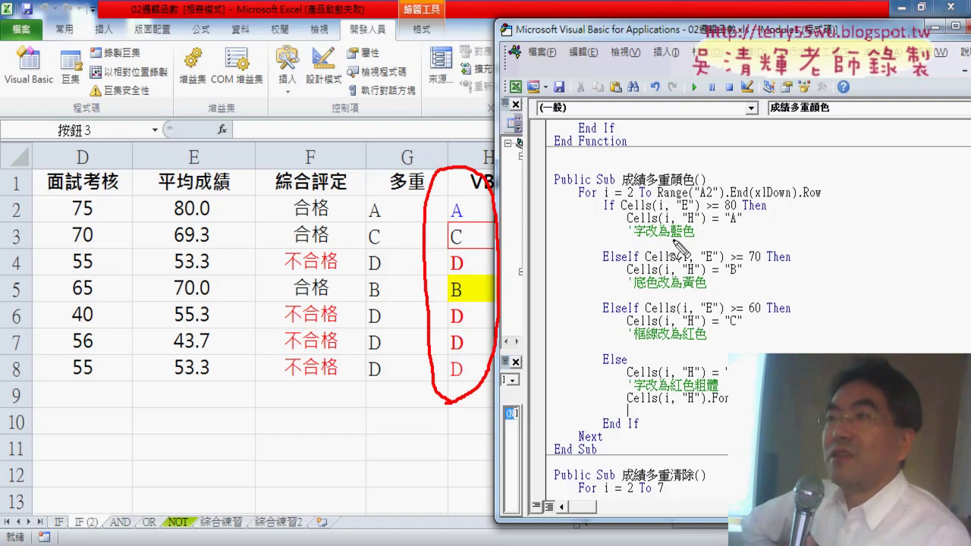
left_click_drag(725, 223, 740, 223)
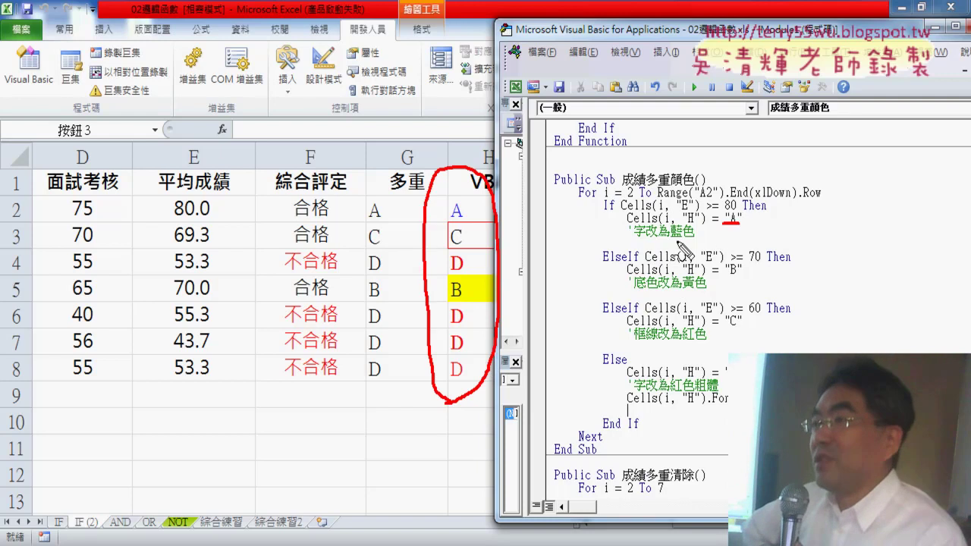
left_click_drag(673, 238, 692, 238)
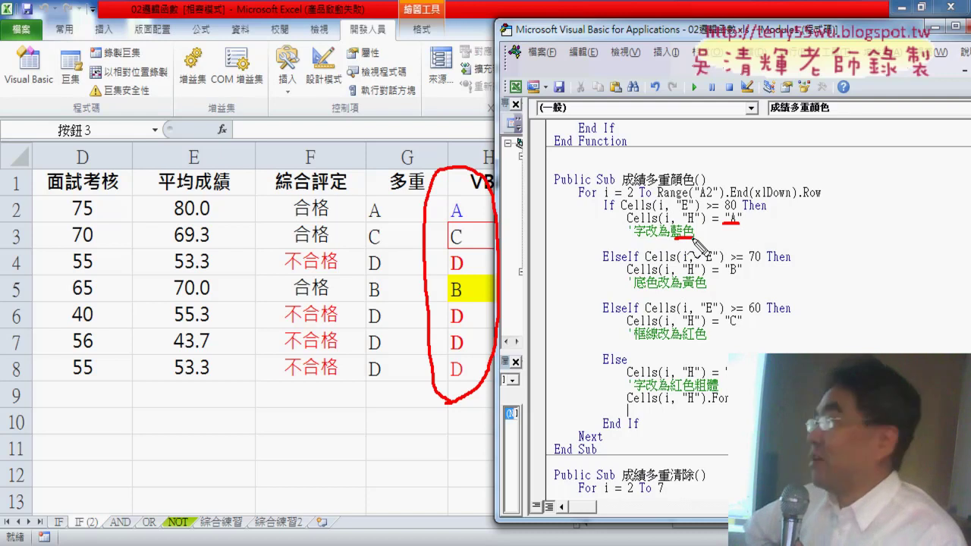
key("Escape")
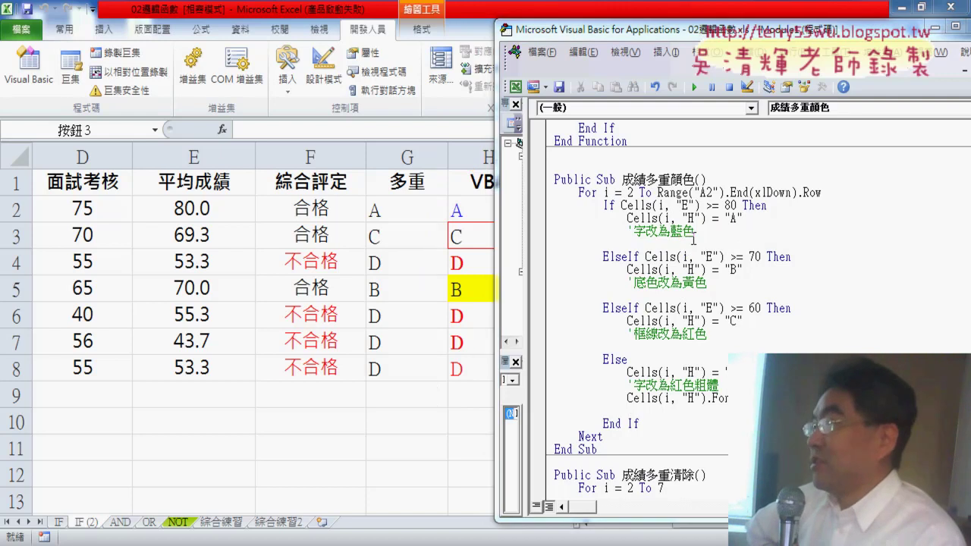
mouse_move(628, 218)
left_mouse_down()
mouse_move(658, 229)
mouse_move(638, 219)
left_mouse_up()
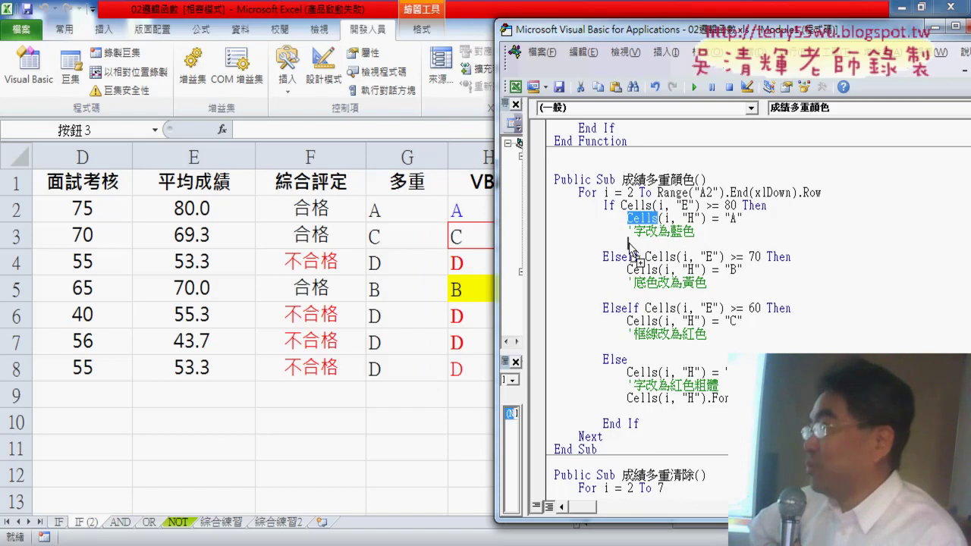
Type Cells.Font.Color =rgb(0,0,255) under the blue comment, then return to the worksheet's Home tab.
left_click(629, 244)
type("Cells.")
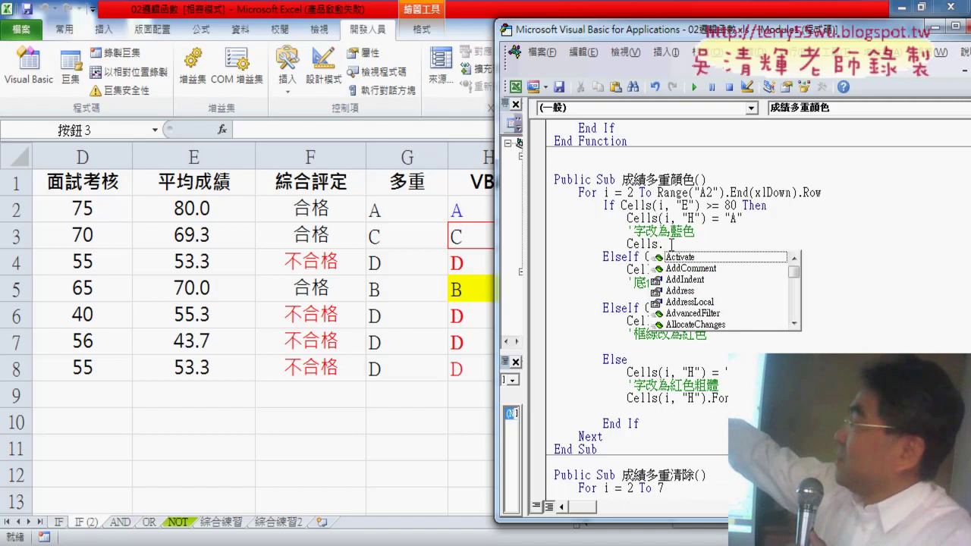
type("Font")
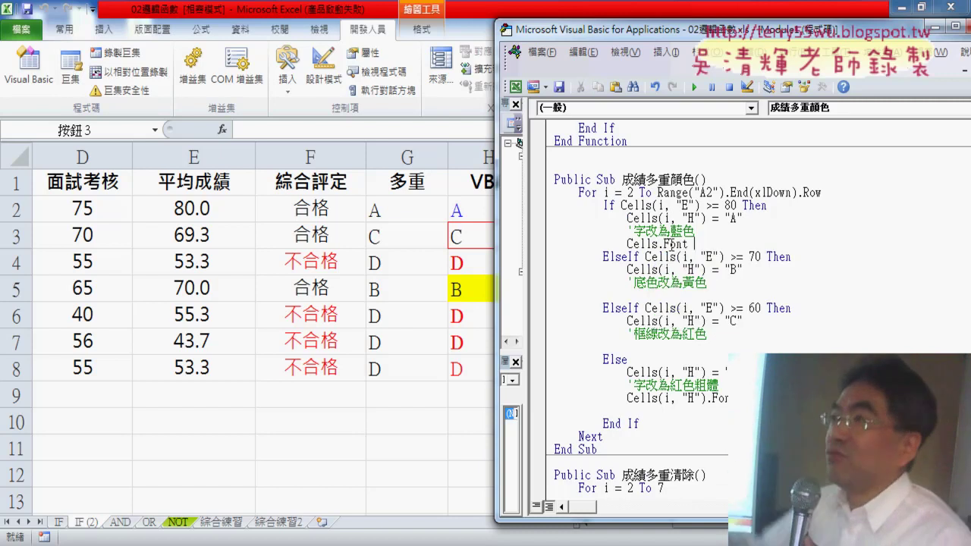
key("BackSpace")
type(".c")
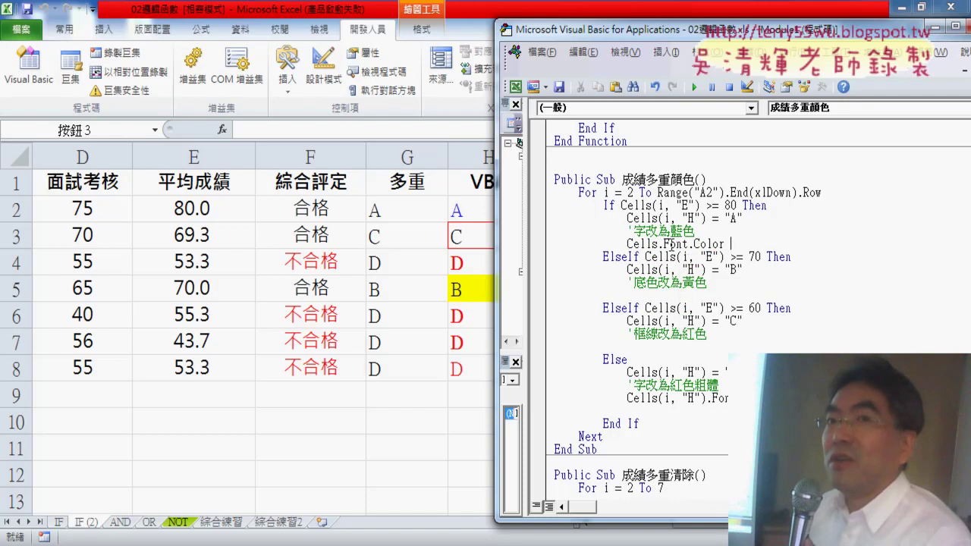
type(" =r")
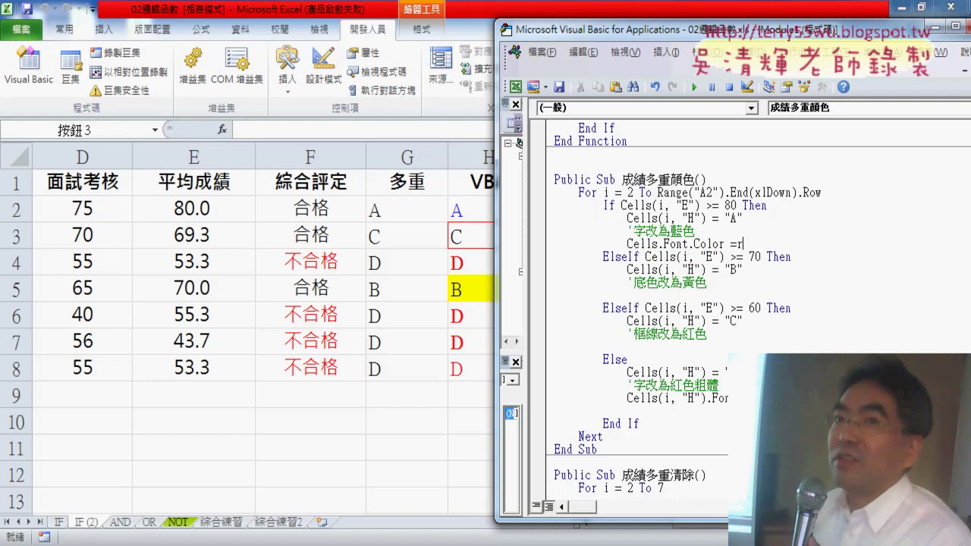
type("gb(0")
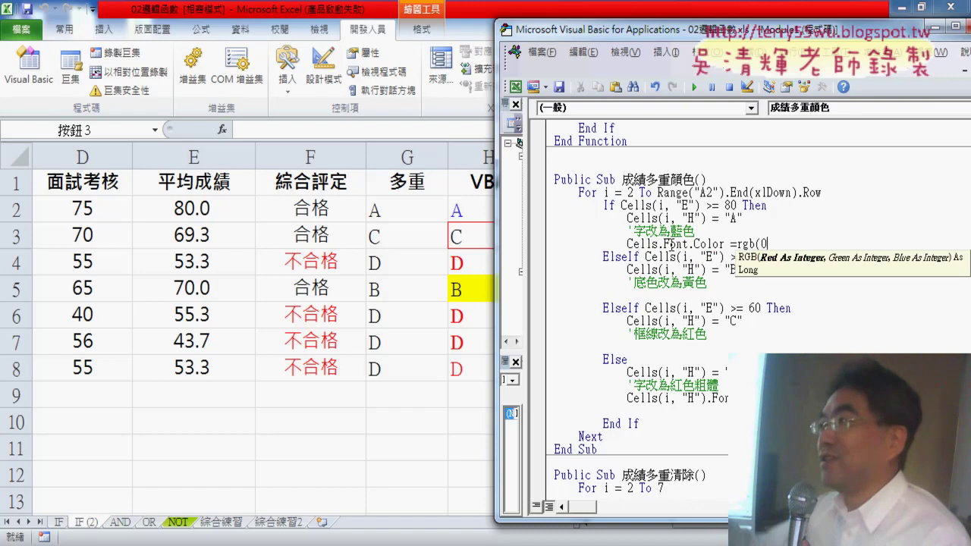
type(",0")
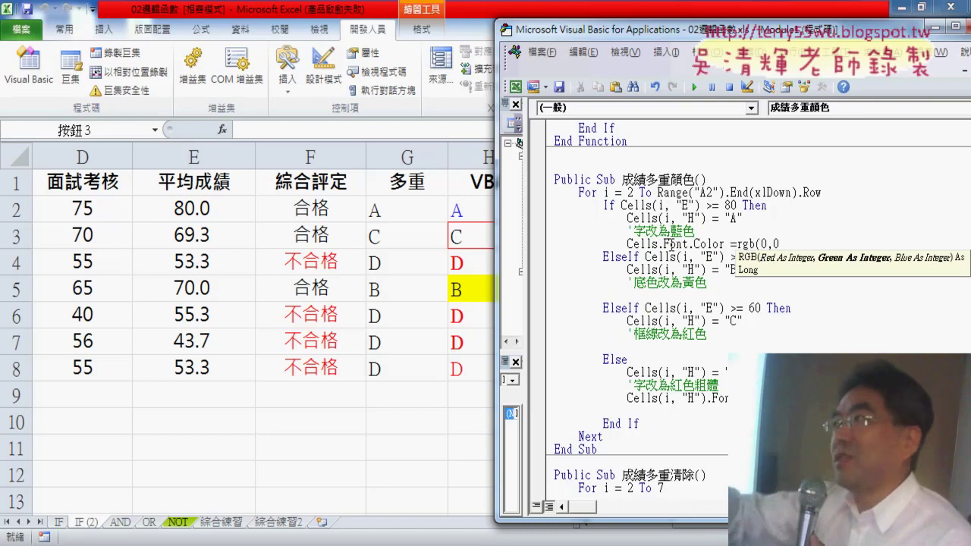
type(",255")
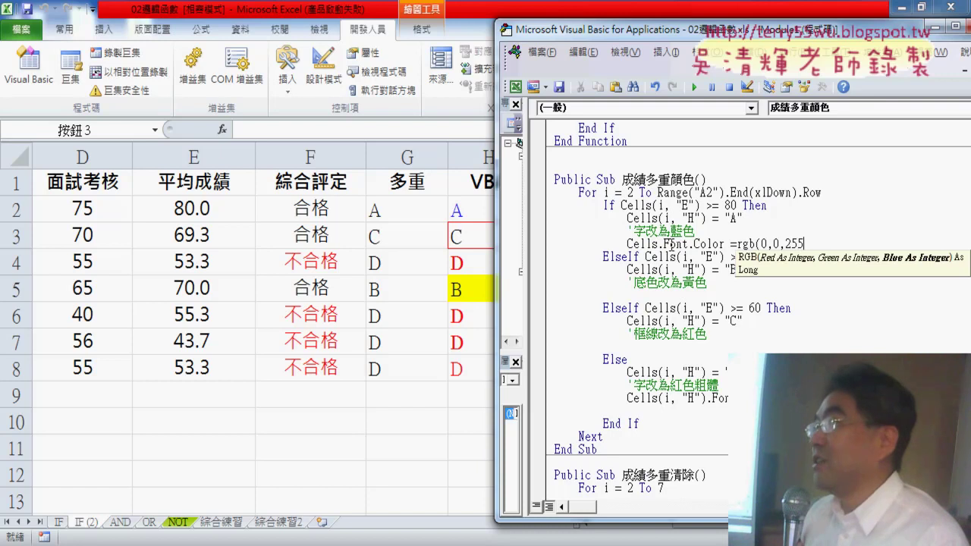
type(")")
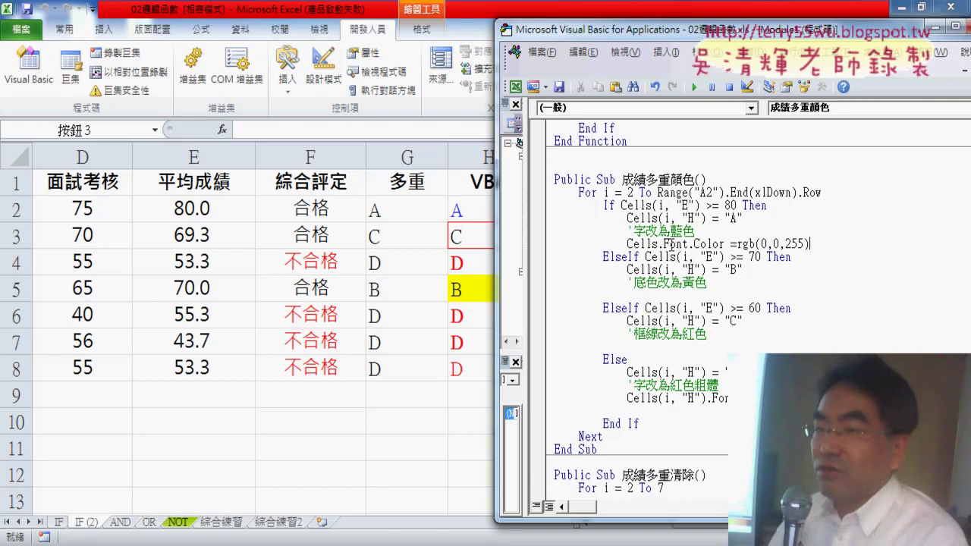
left_click(66, 31)
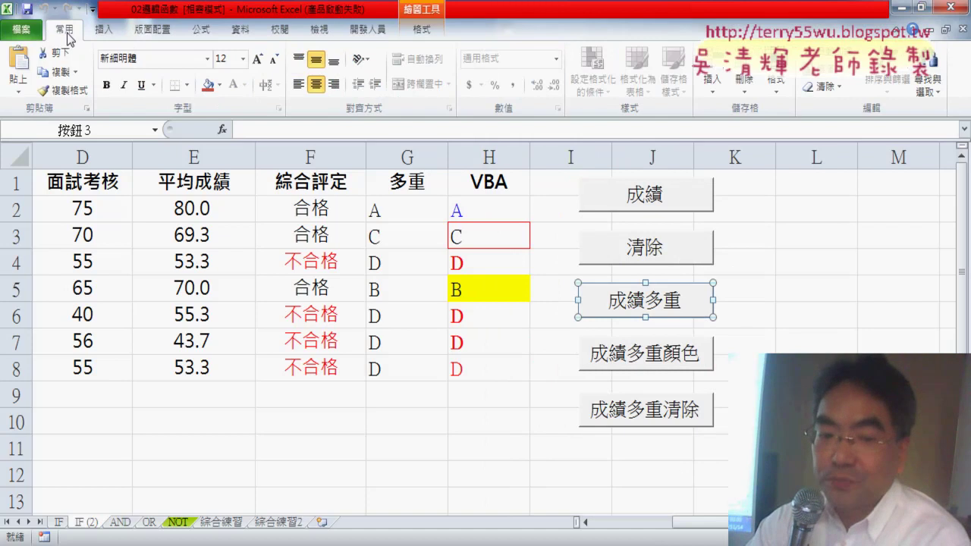
Choose More Colors from the Fill Color dropdown to open the Colors dialog.
left_click(220, 86)
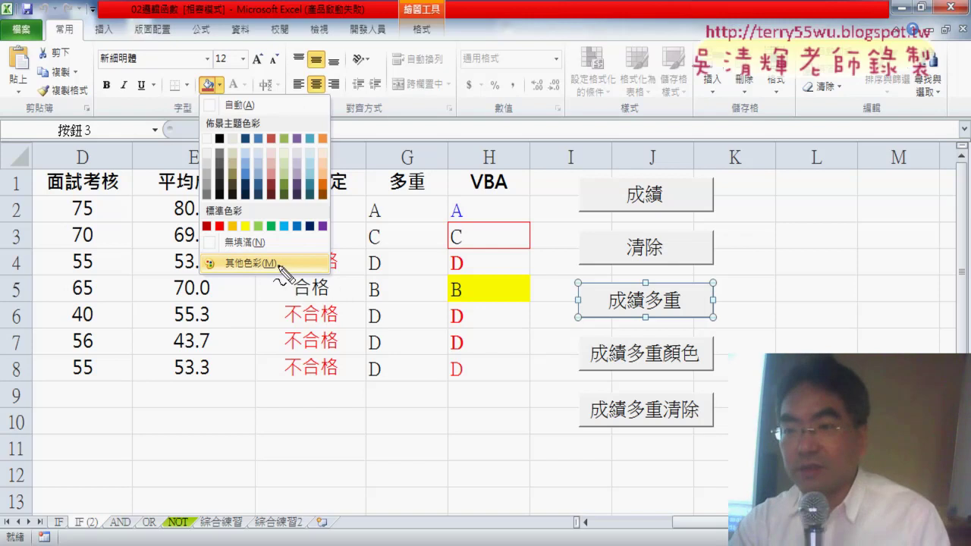
left_click_drag(211, 65, 250, 114)
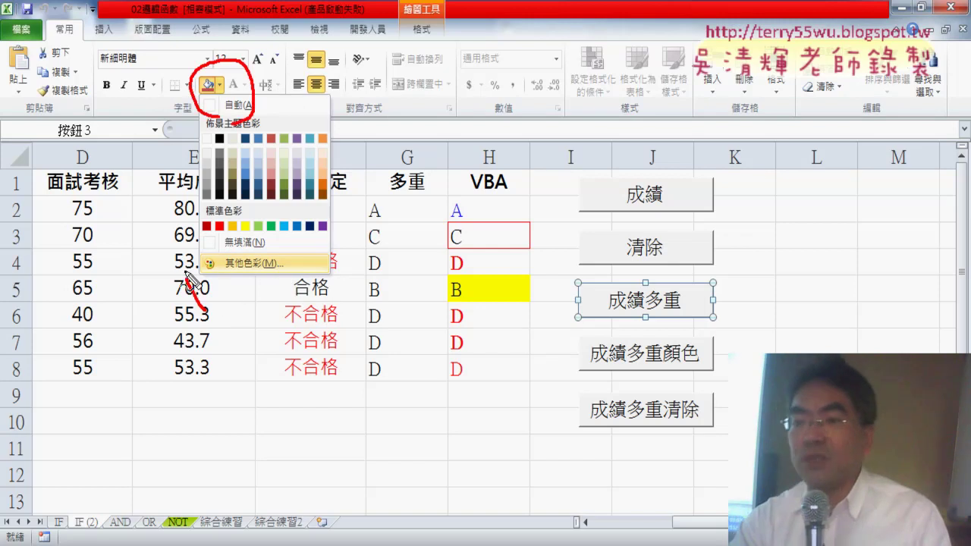
left_click_drag(198, 255, 244, 313)
key("Escape")
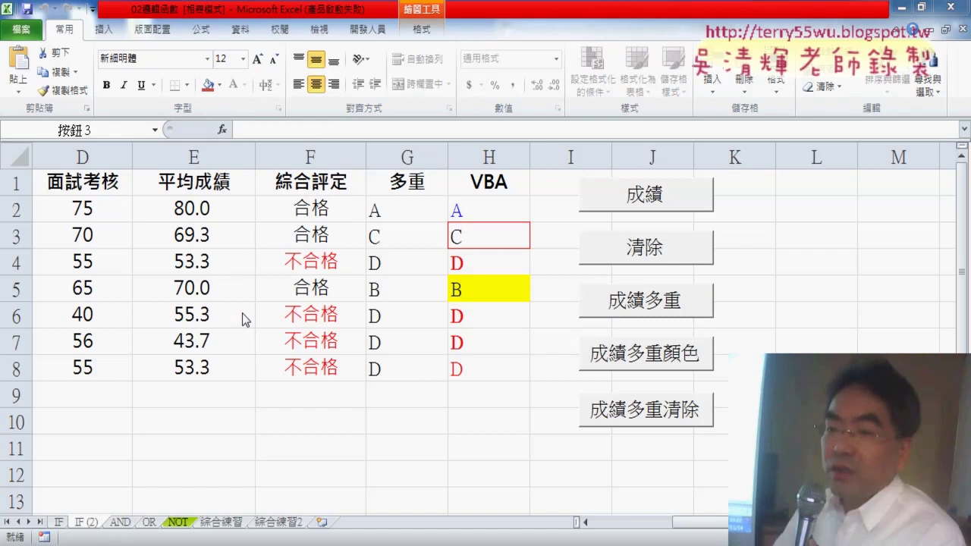
left_click(219, 85)
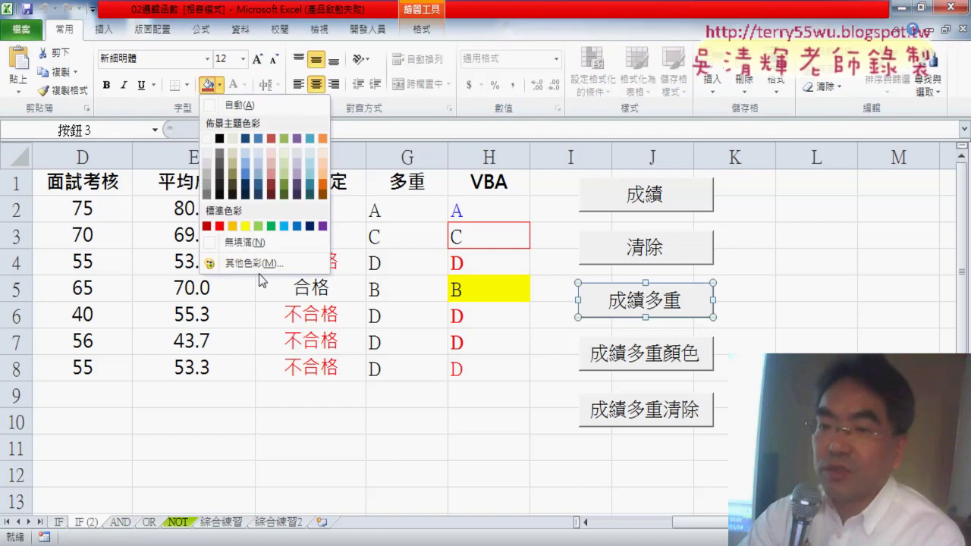
left_click(328, 272)
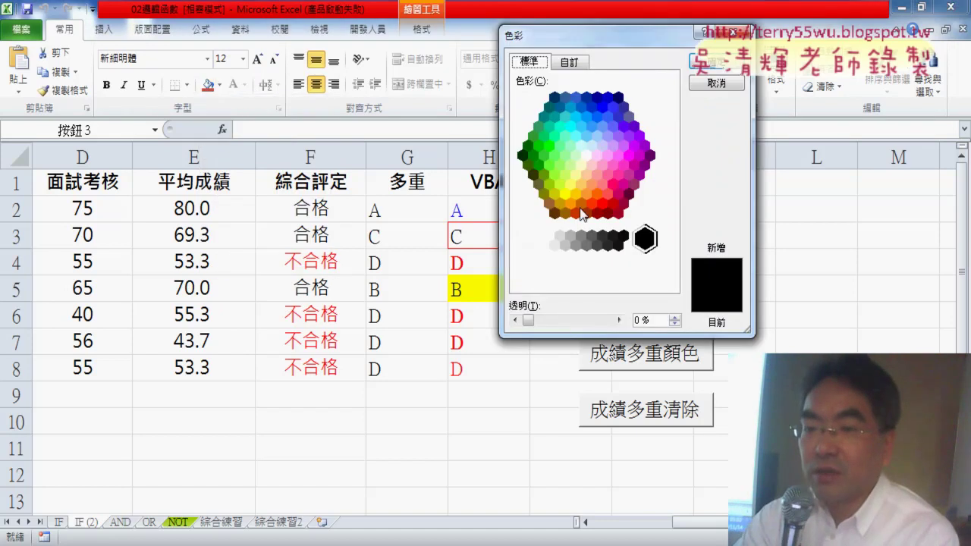
Select yellow and read its RGB values 255, 255, 0 on the Custom page.
left_click(565, 193)
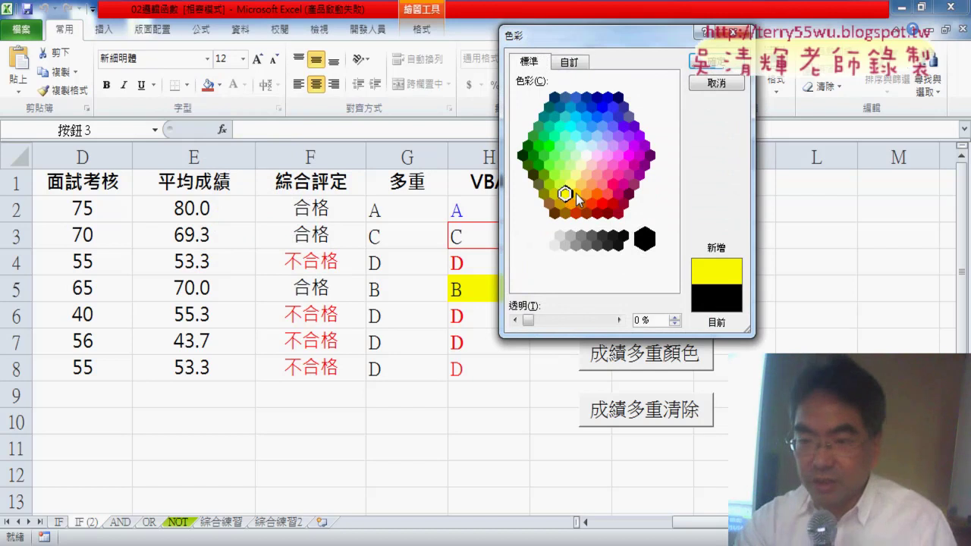
left_click(568, 64)
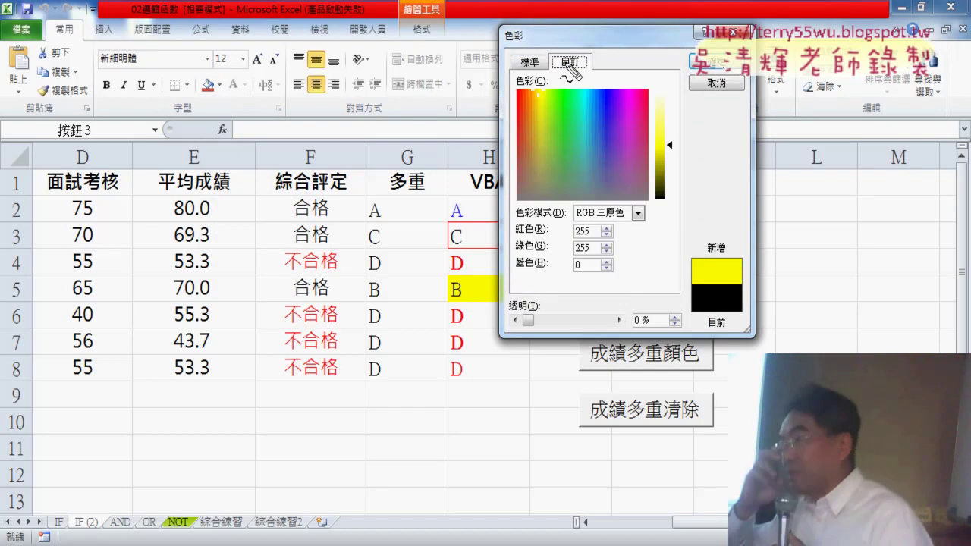
left_click_drag(604, 277, 605, 285)
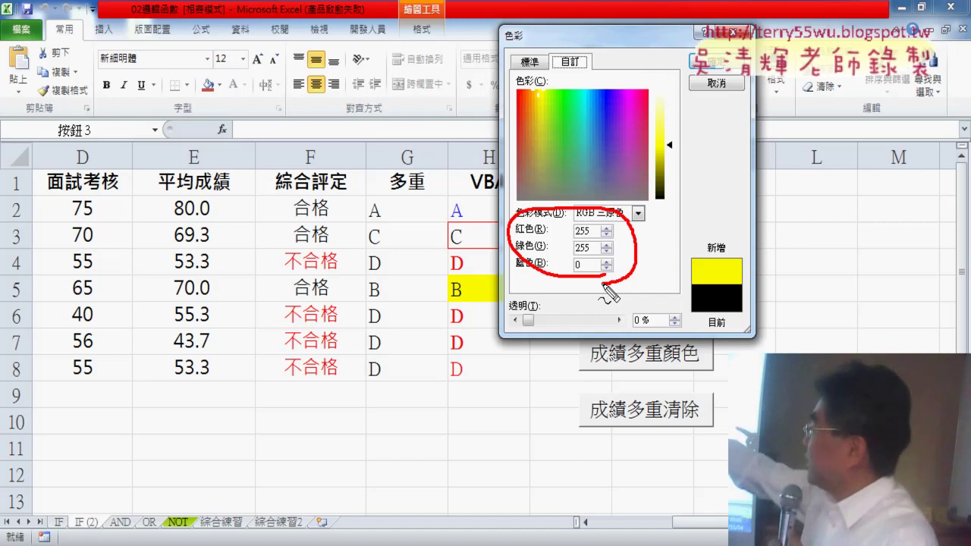
key("Escape")
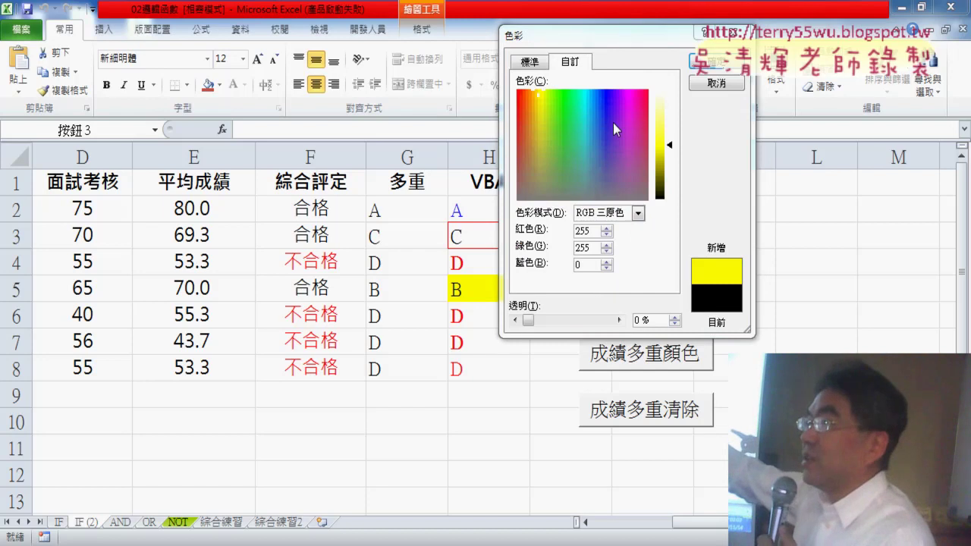
Preview several pink and purple swatches, then show the chosen magenta's RGB values.
left_click(531, 64)
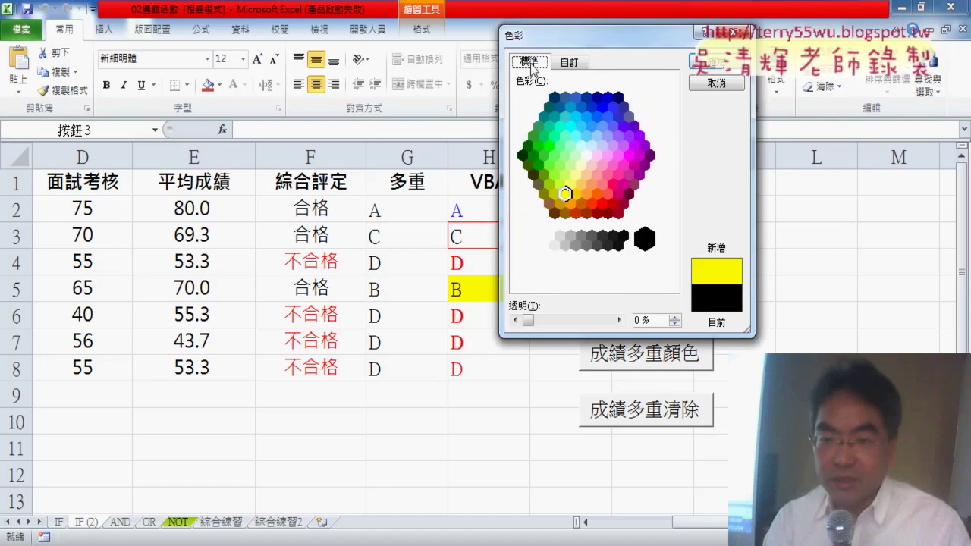
left_click(612, 167)
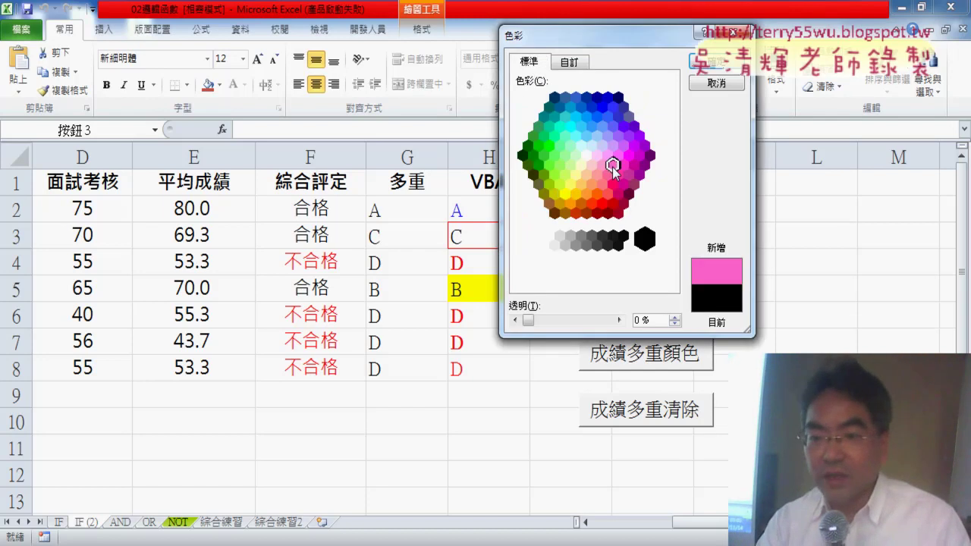
left_click(623, 147)
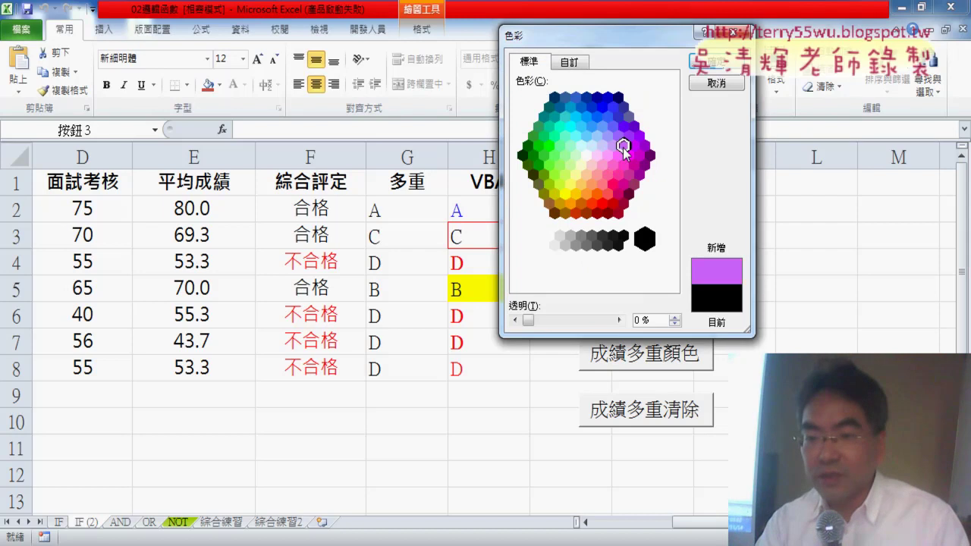
left_click(613, 146)
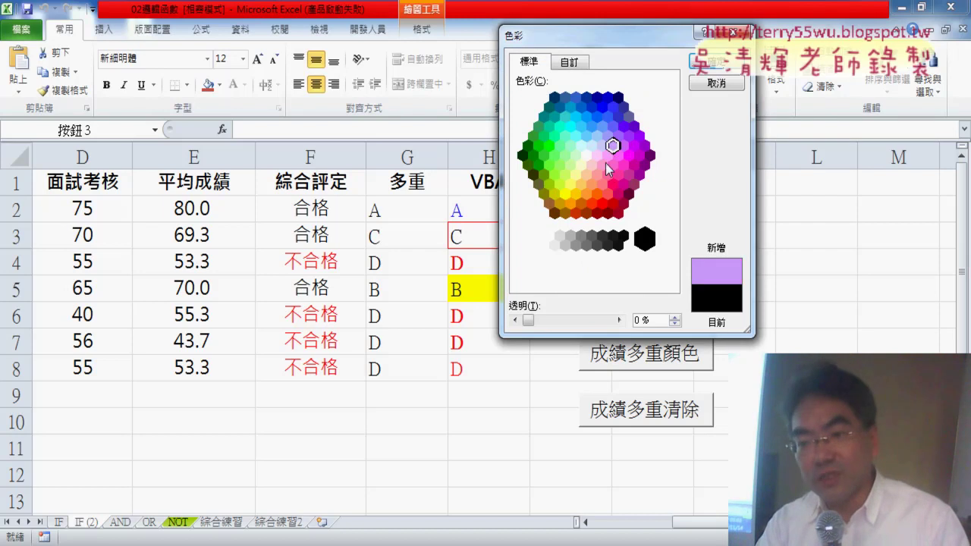
left_click(603, 164)
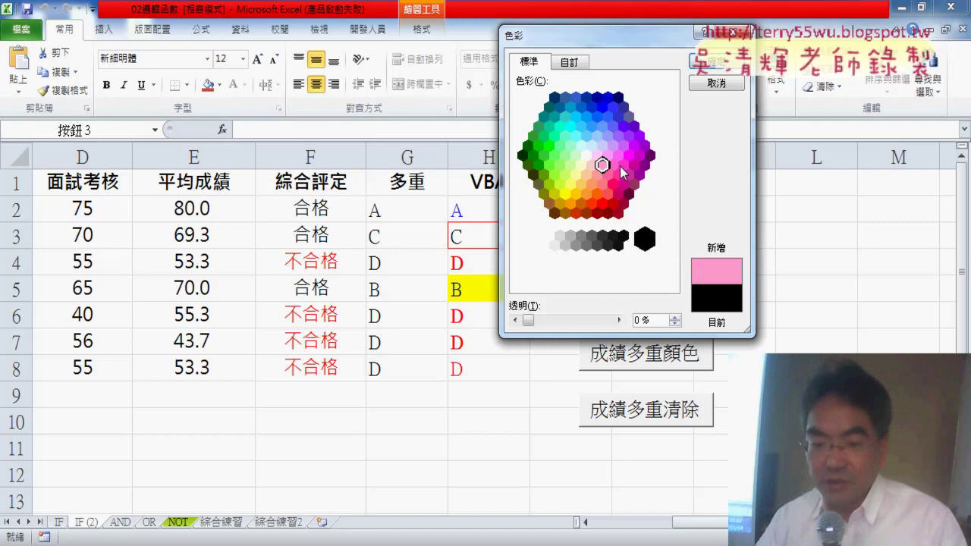
left_click(620, 166)
left_click(582, 64)
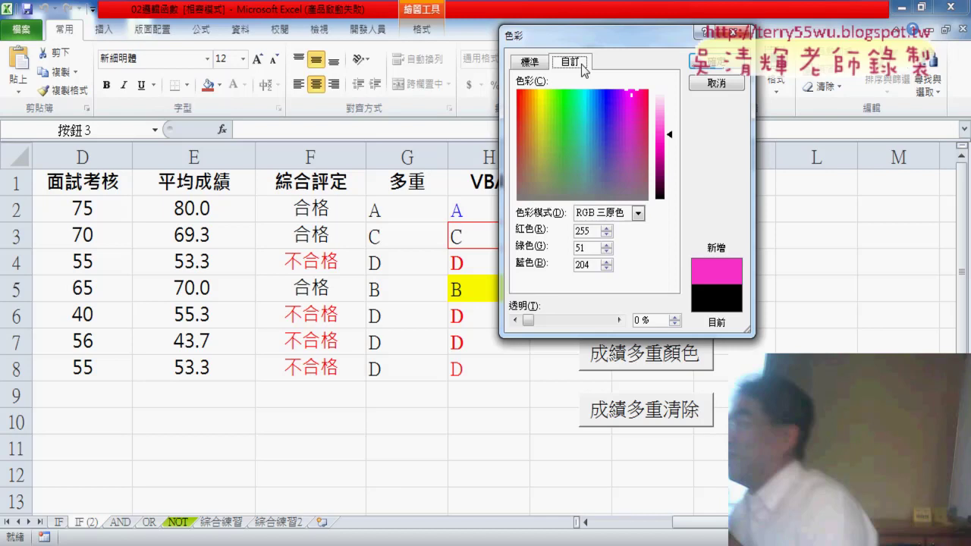
Cancel the Colors dialog without applying any fill colour.
left_click(744, 32)
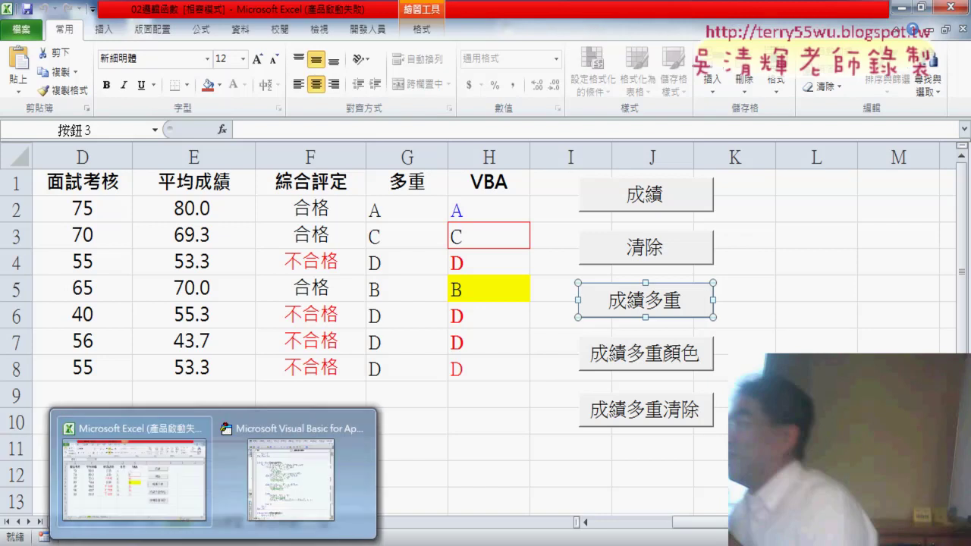
left_click(303, 463)
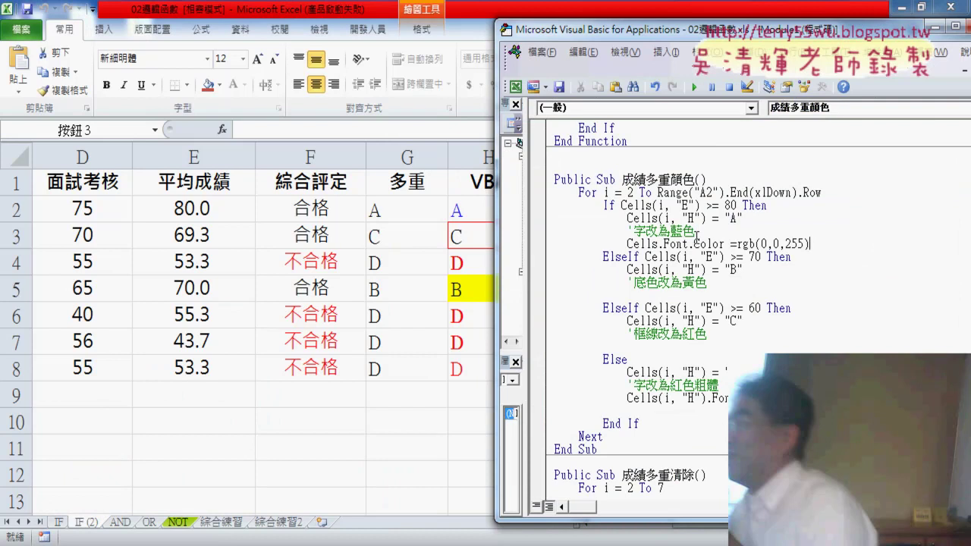
left_click_drag(629, 244, 659, 244)
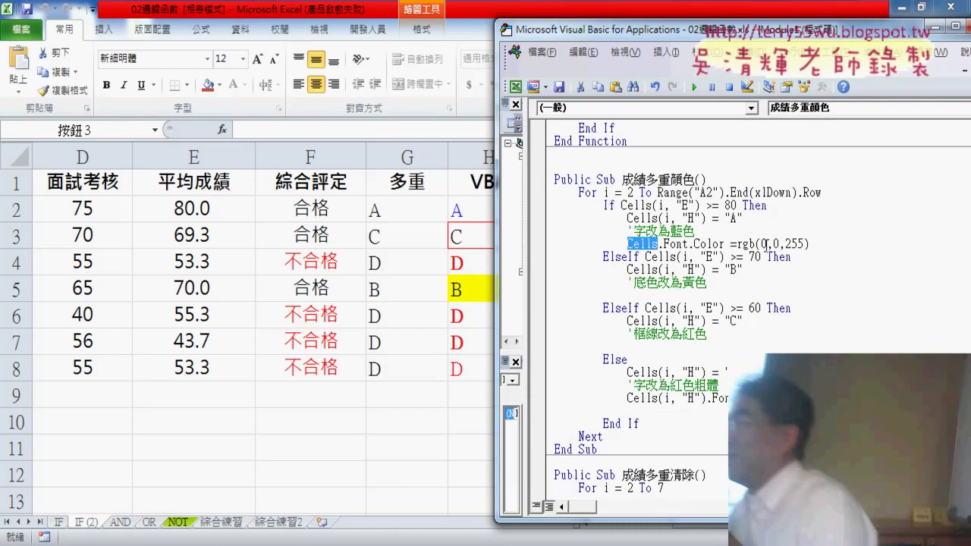
left_click_drag(705, 218, 658, 219)
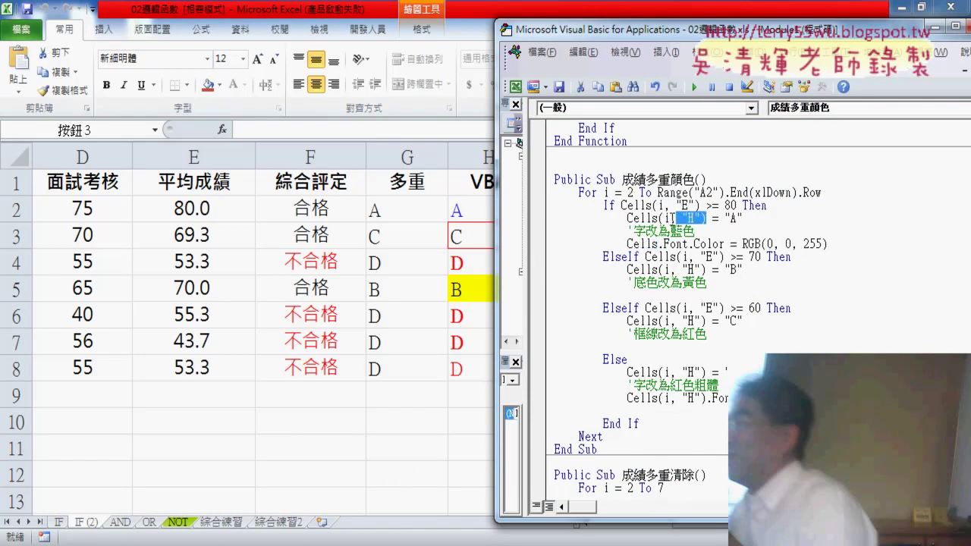
key("ctrl+c")
left_click(660, 243)
key("ctrl+v")
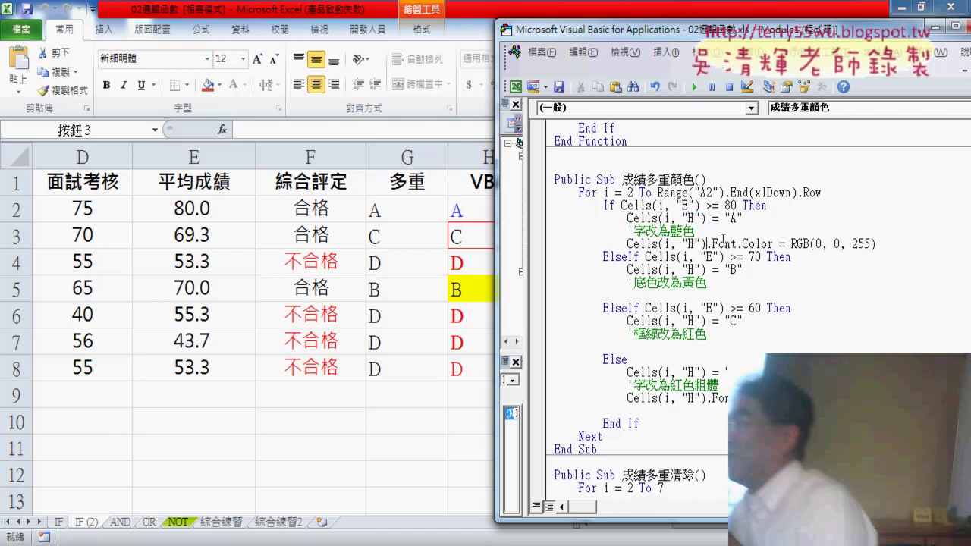
left_click_drag(878, 243, 790, 244)
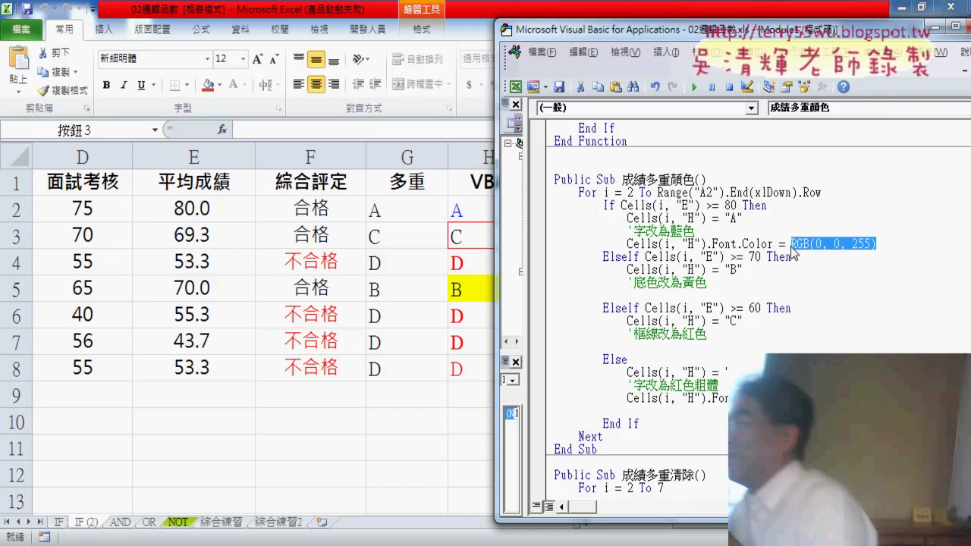
left_click(699, 300)
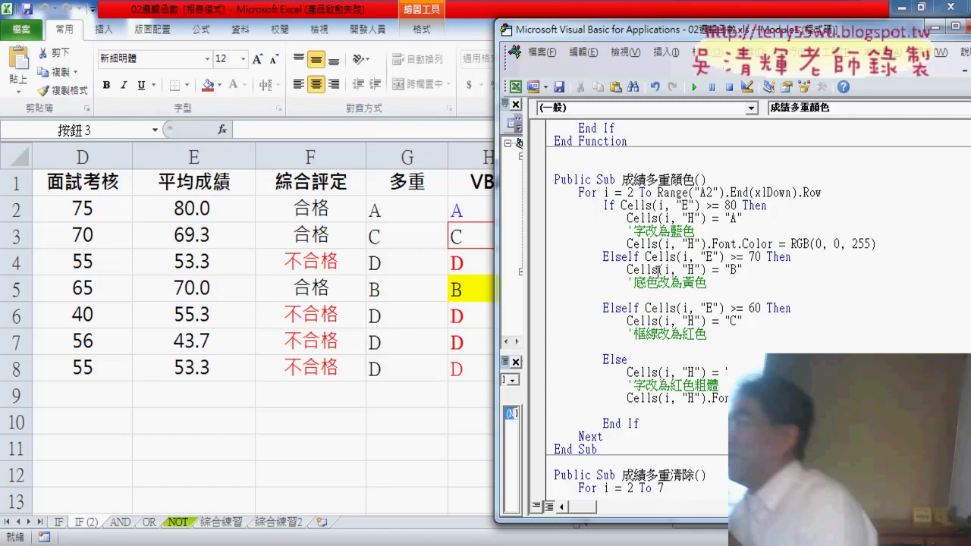
mouse_move(659, 270)
left_mouse_down()
mouse_move(630, 270)
mouse_move(635, 298)
left_mouse_up()
Complete the grade B line with .Interior.Color =rgb(255,255,0) using IntelliSense.
type(".")
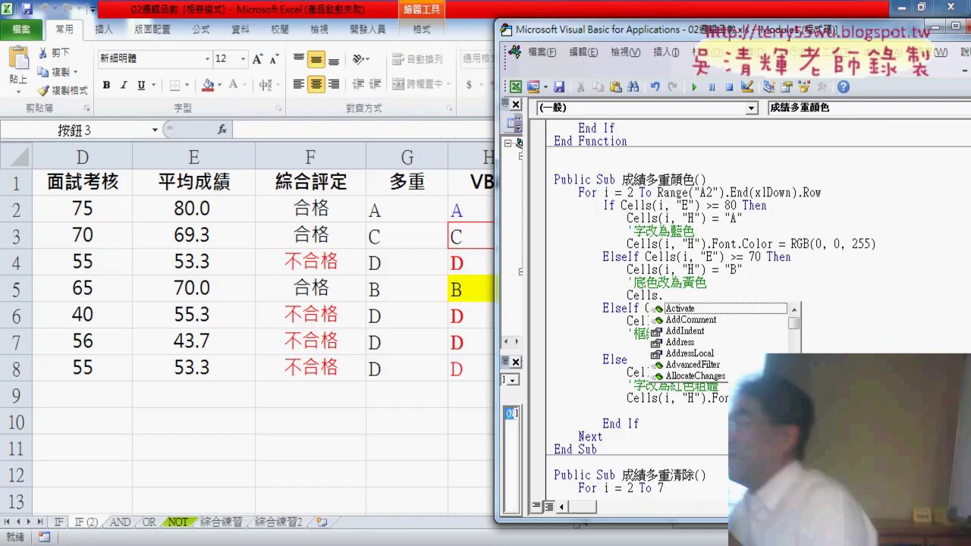
type("i")
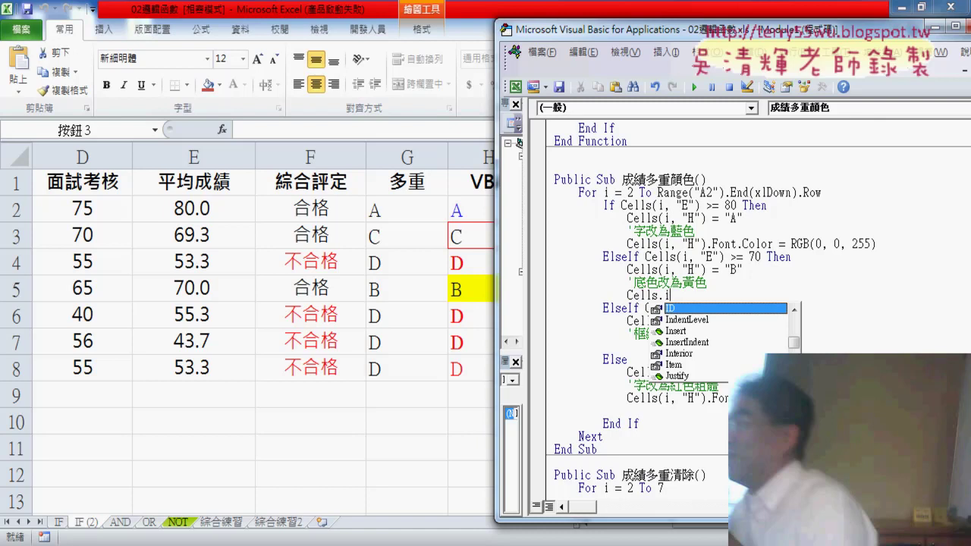
key("Down")
key("Down")
key("Down")
key("Down")
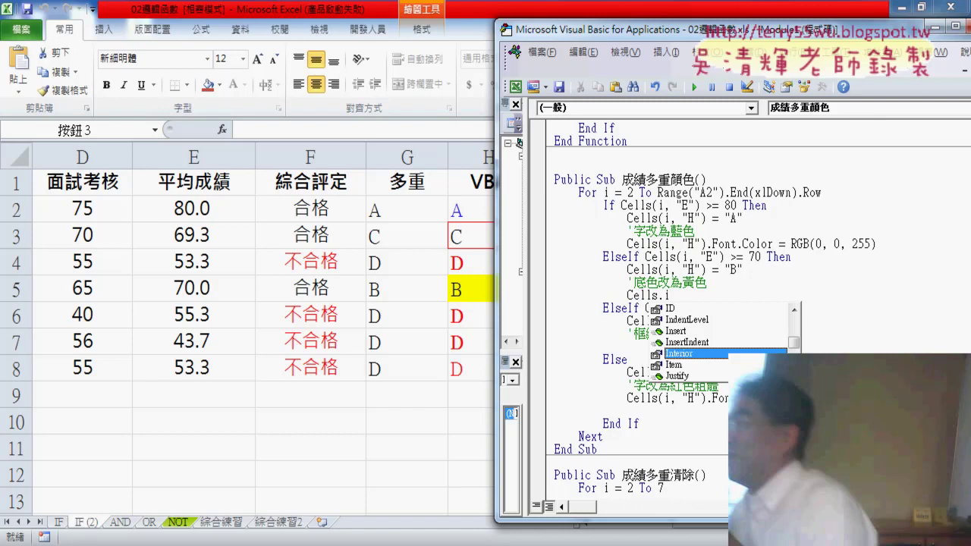
key("space")
type("Interior.")
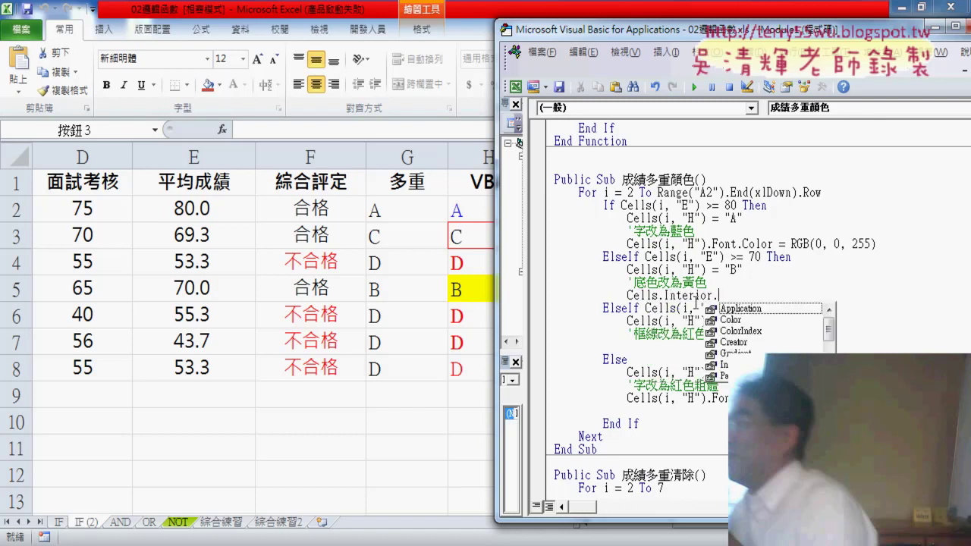
key("Down")
key("Down")
key("Down")
key("Down")
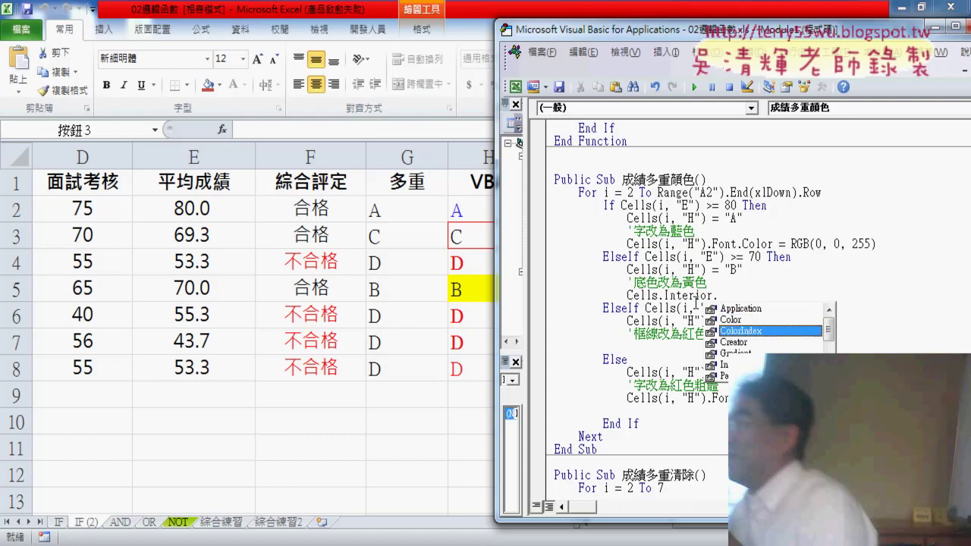
key("Down")
key("Down")
key("Down")
key("Down")
key("Down")
key("Down")
key("Down")
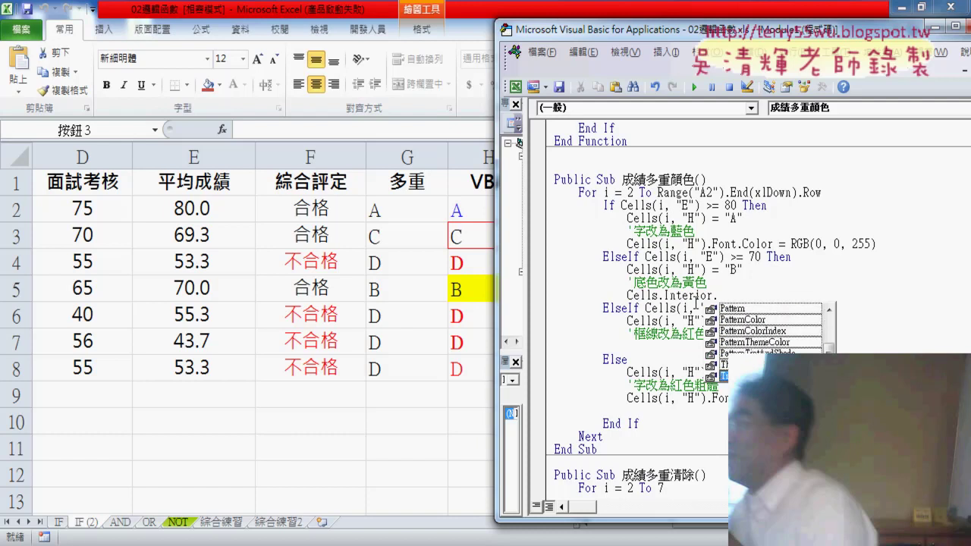
key("Down")
key("Up")
key("Up")
key("Up")
key("Up")
key("Up")
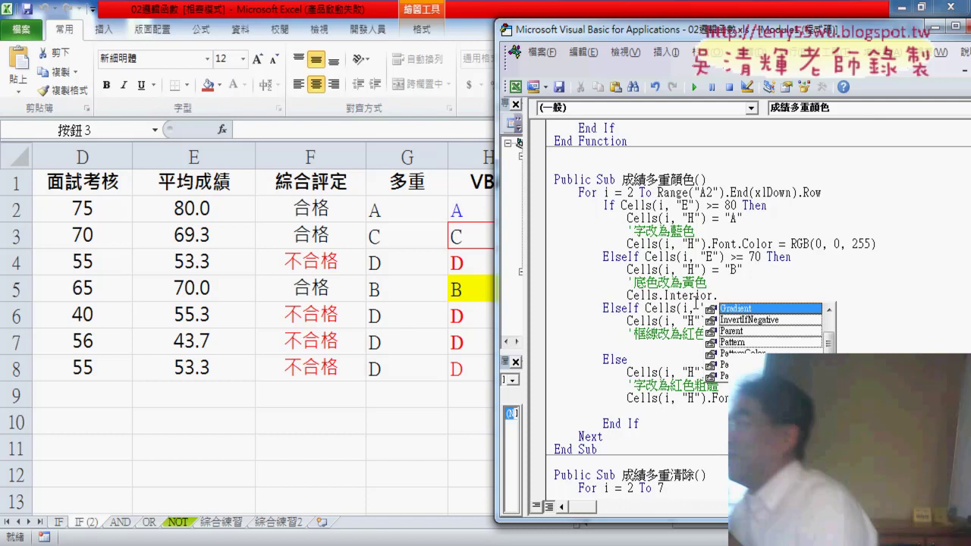
key("Up")
key("Up")
key("Up")
key("Up")
key("Up")
key("Down")
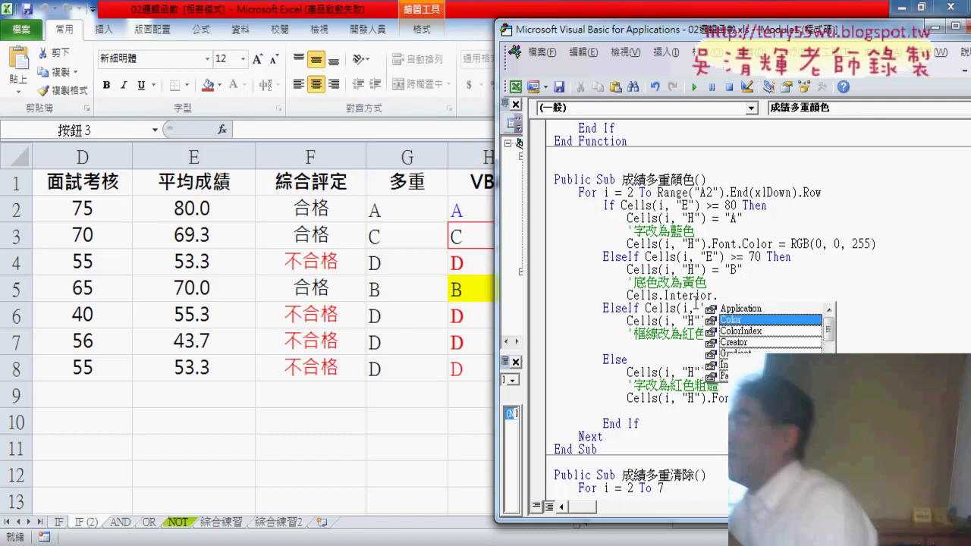
key("Tab")
type("=")
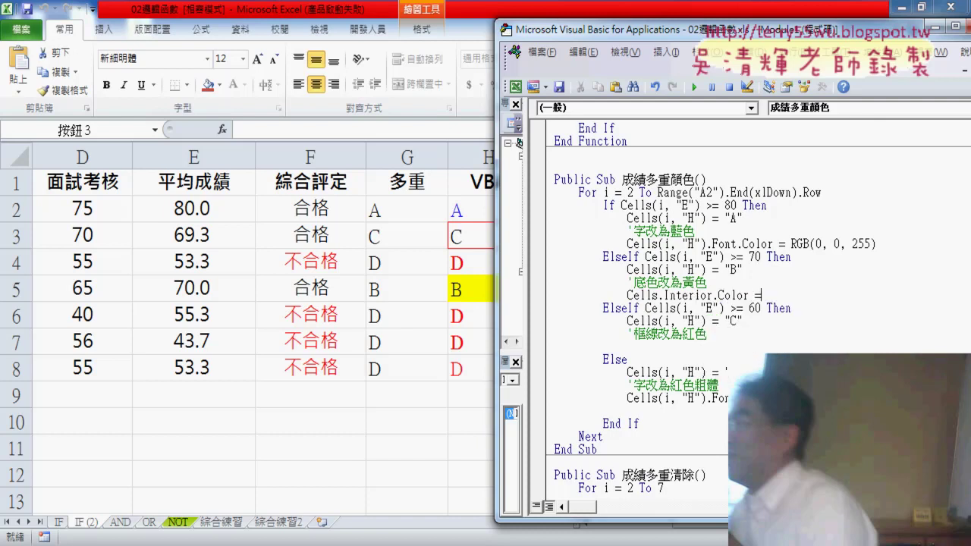
type("rg")
type("b(")
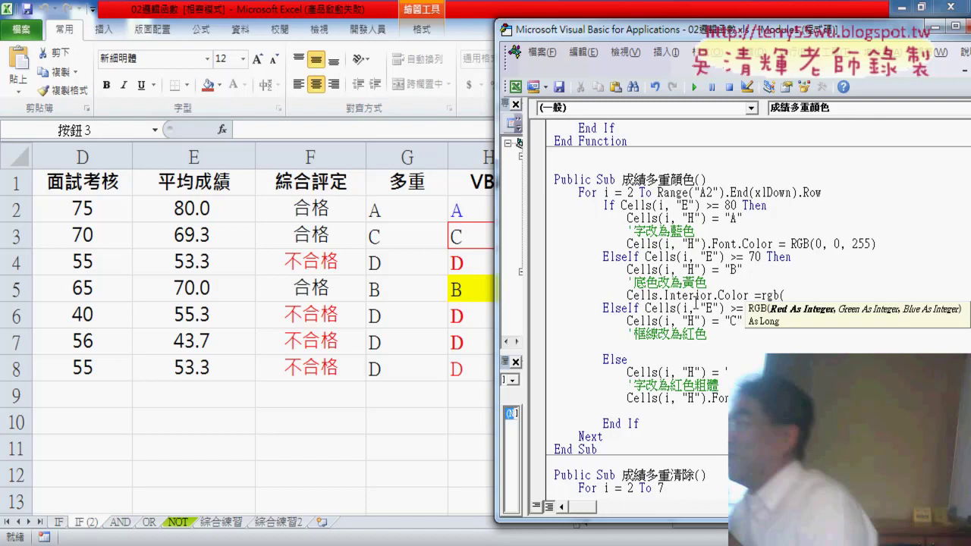
type("255,25")
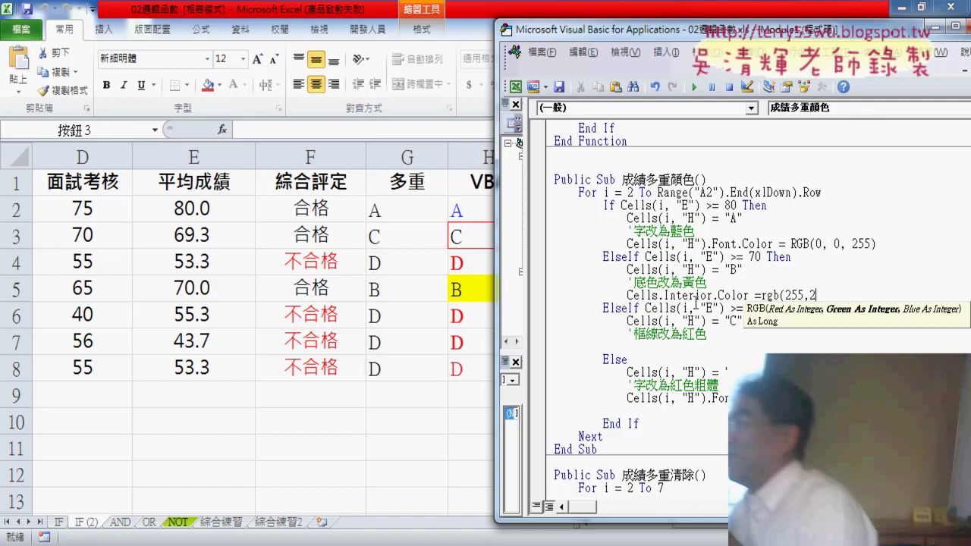
type("5,0")
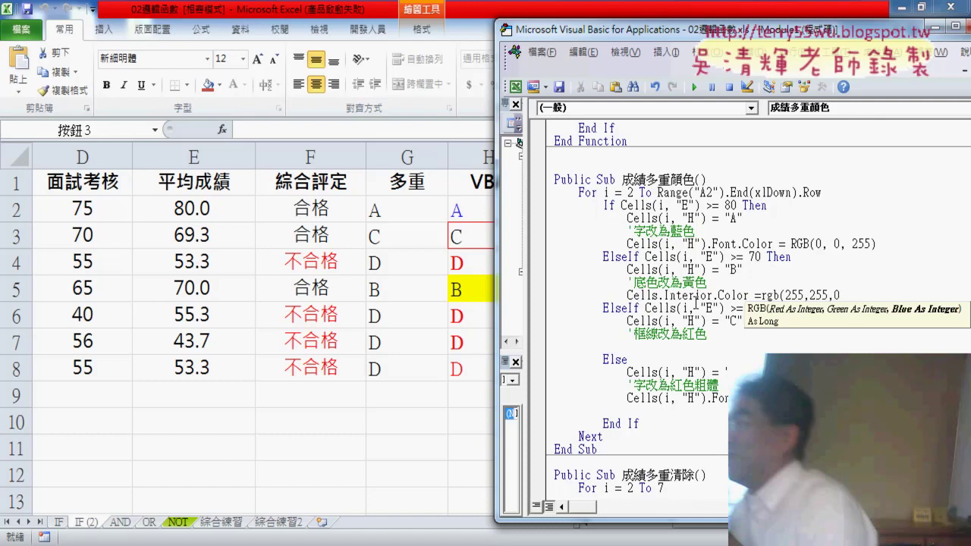
type(")")
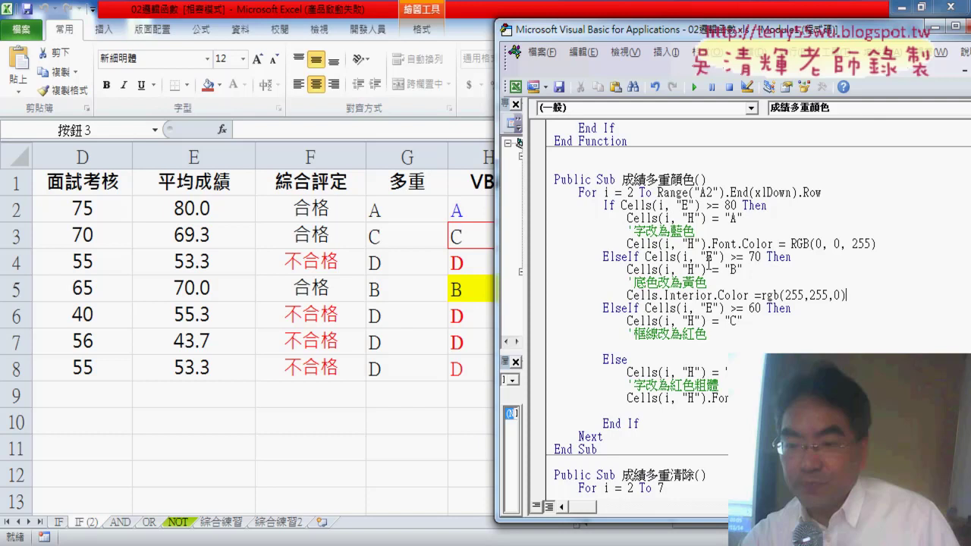
Paste (i, "H") after Cells on the fill line, then select Cells on the grade C line.
left_click_drag(707, 270, 659, 270)
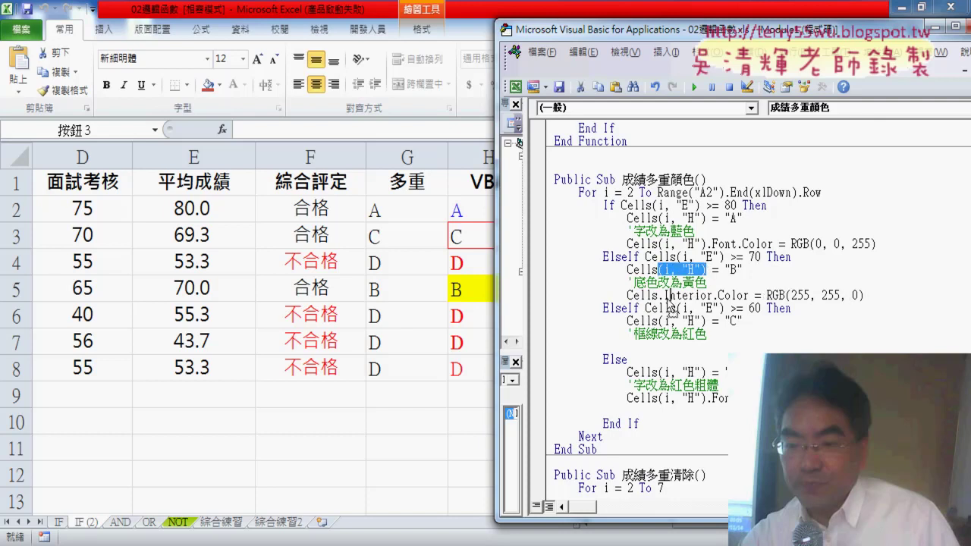
key("ctrl+c")
left_click(658, 295)
key("ctrl+v")
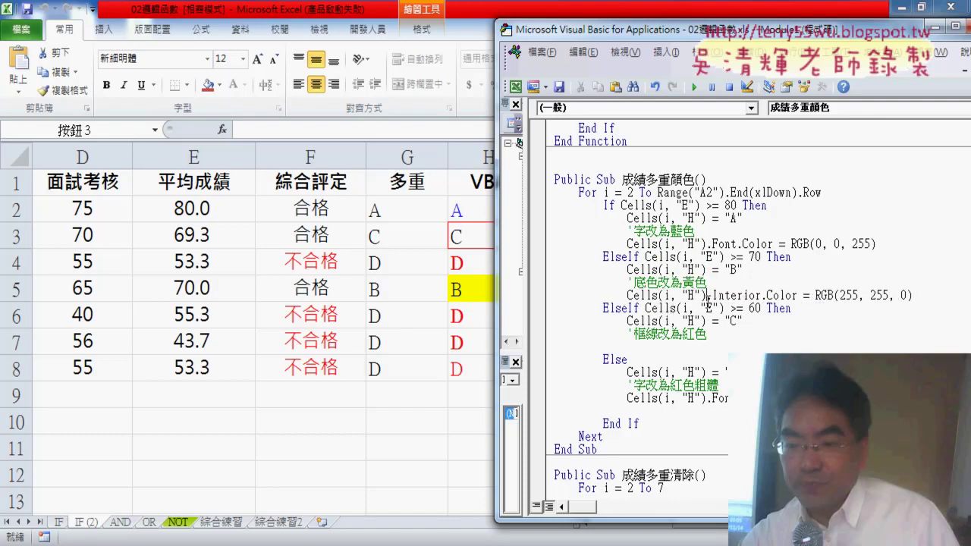
left_click_drag(707, 295, 627, 295)
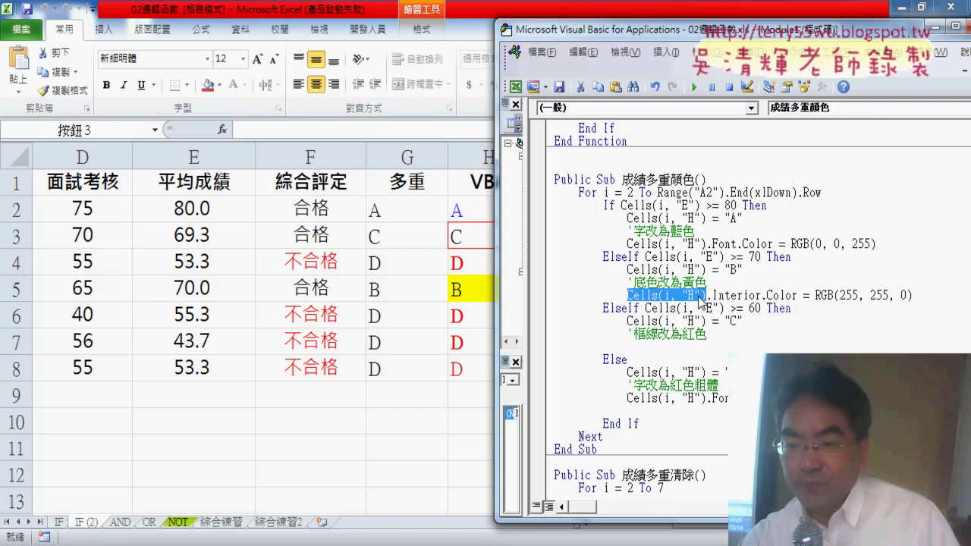
left_click(666, 347)
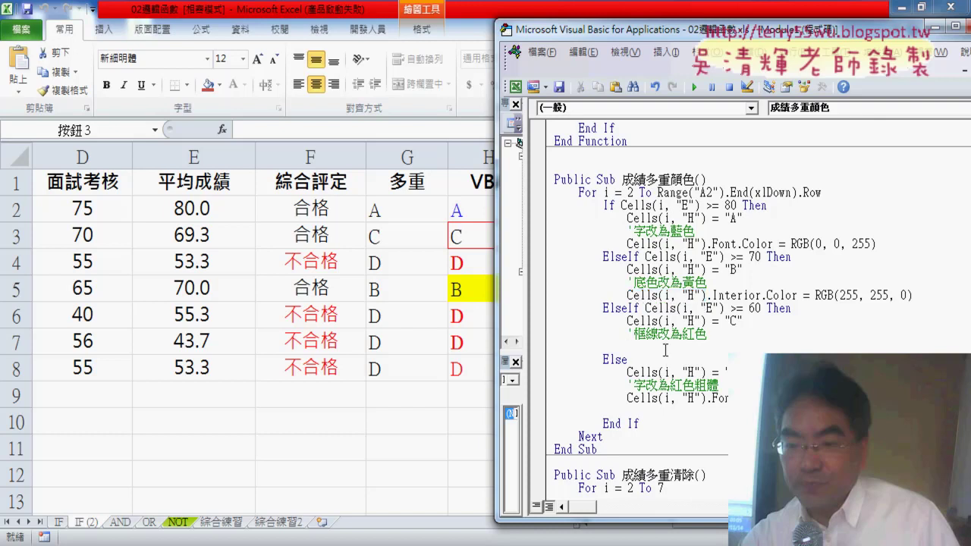
left_click_drag(657, 319, 627, 320)
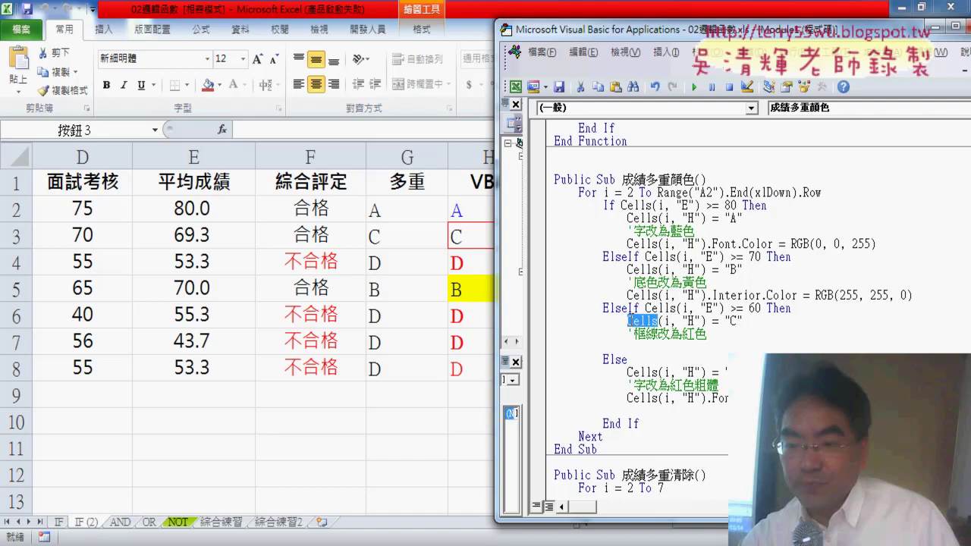
Write Cells.Borders.Color =rgb(255,0,0) on the empty line under the red border comment.
key("ctrl+c")
left_click(629, 347)
key("ctrl+v")
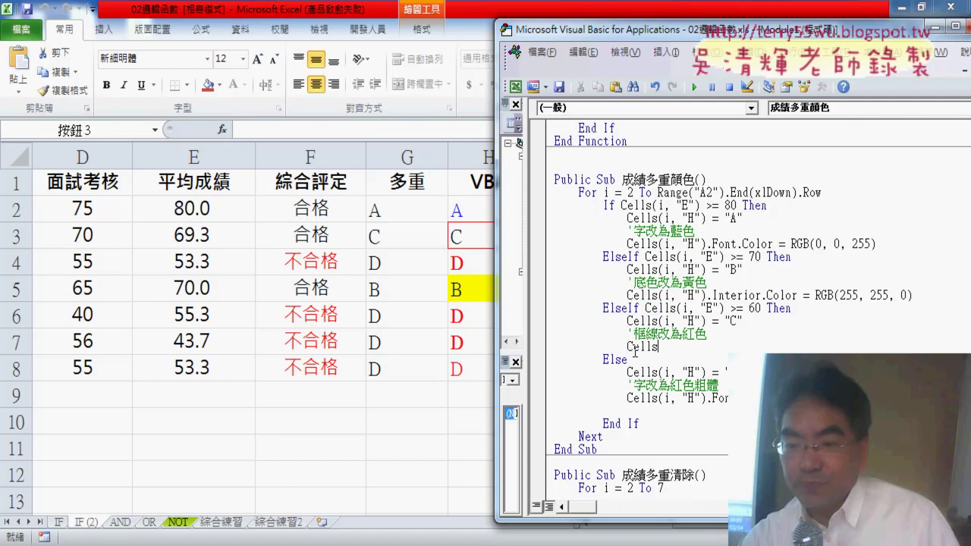
type(".")
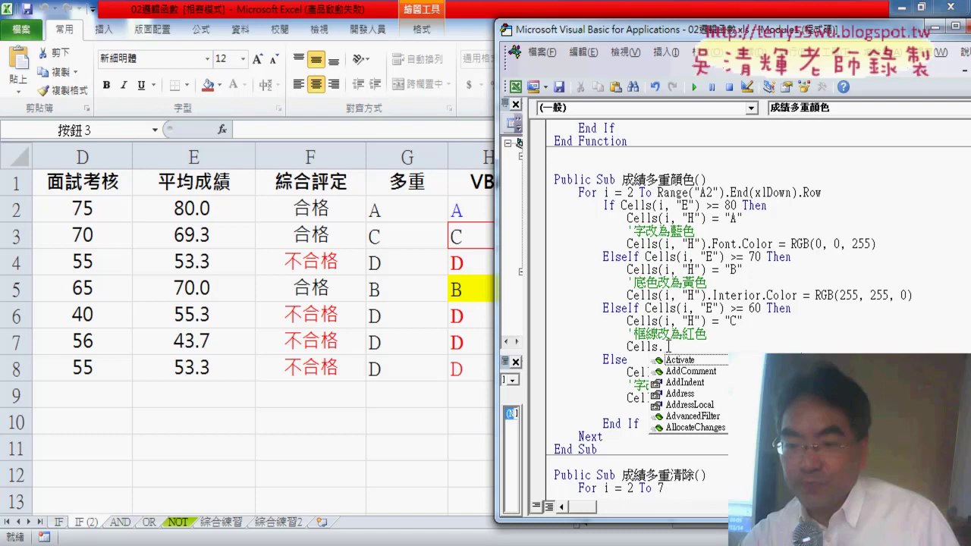
type("B")
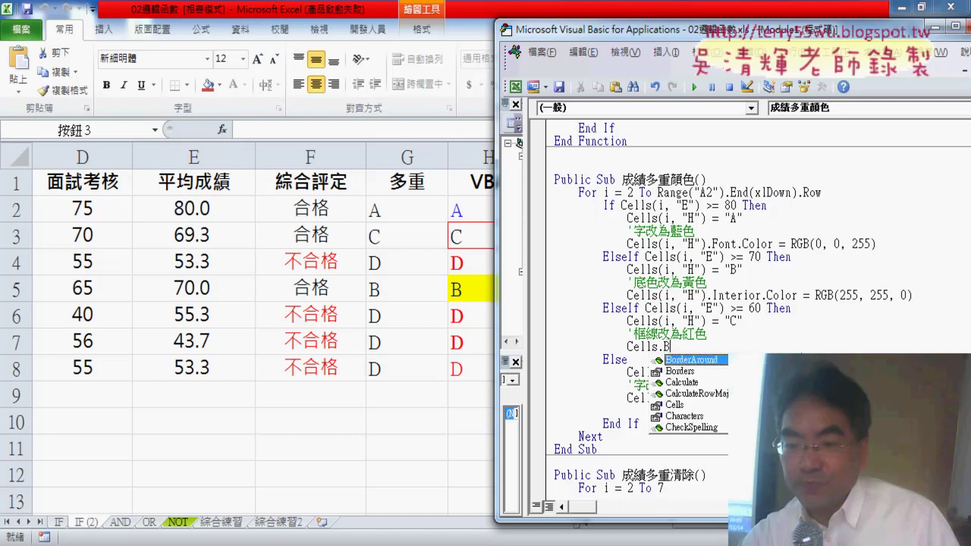
key("Down")
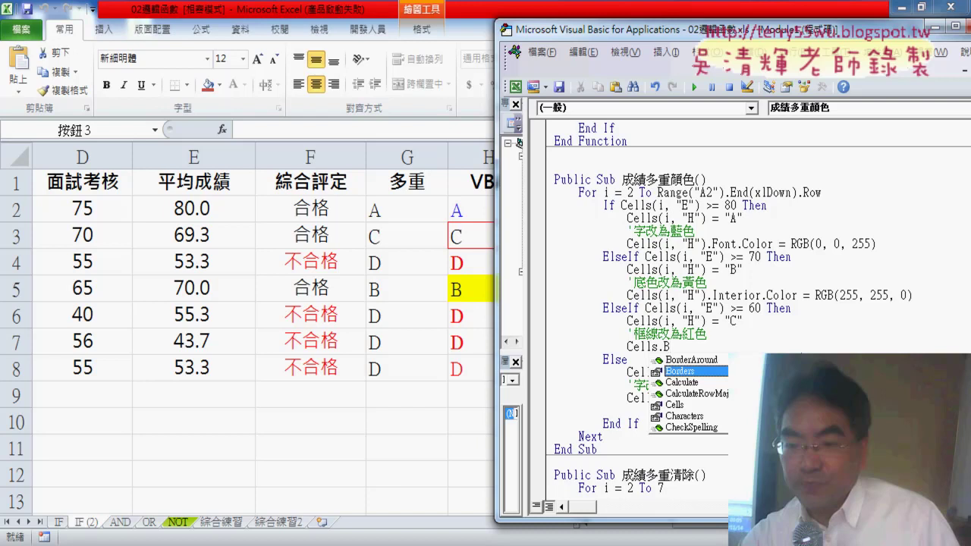
key("BackSpace")
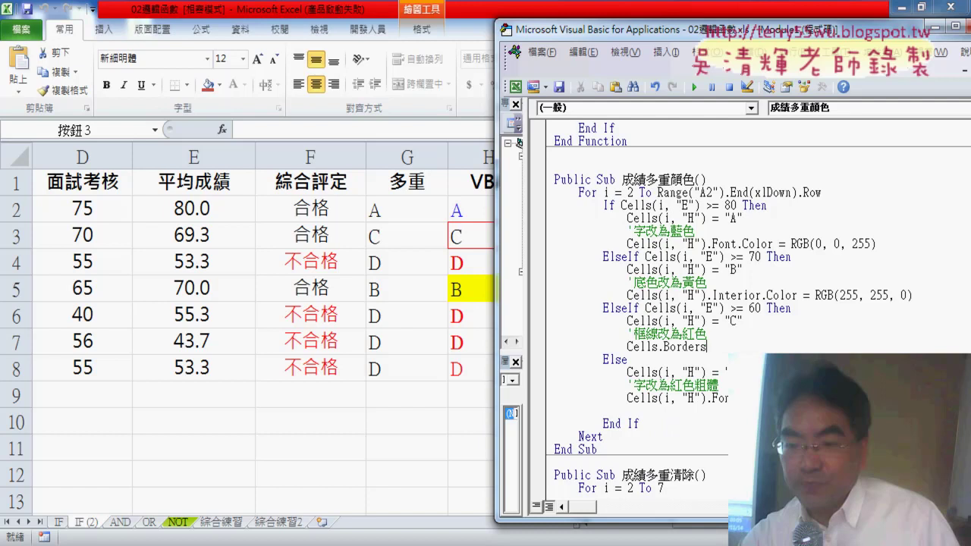
type(".")
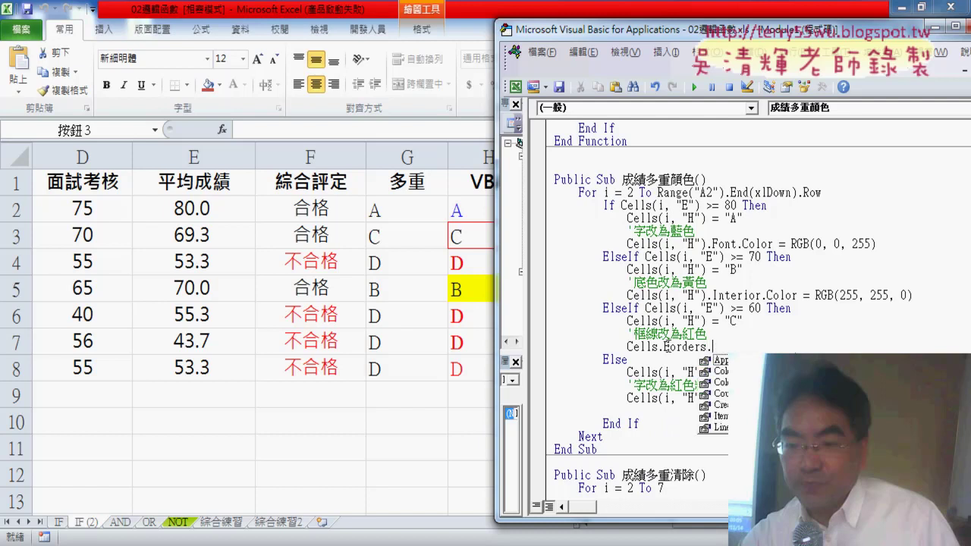
type("C")
key("space")
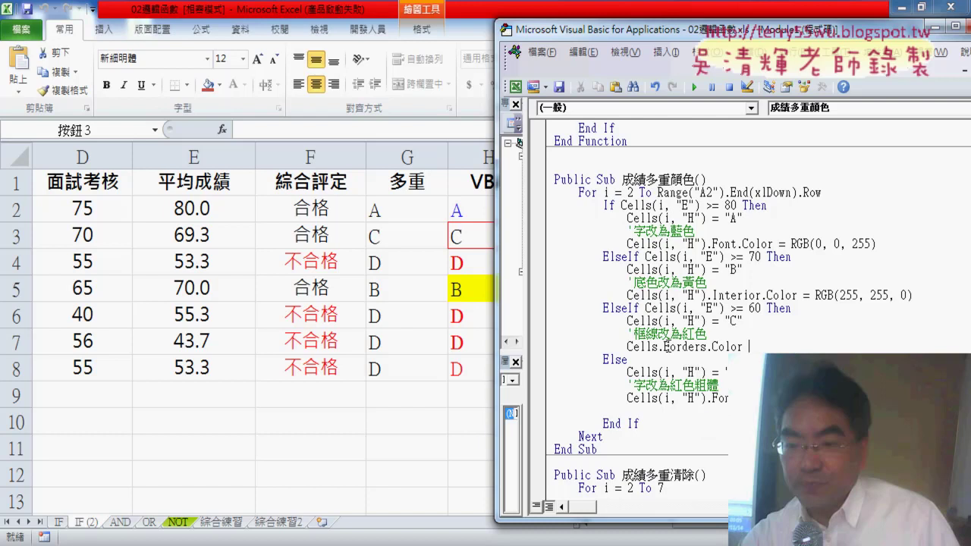
type("=")
type("rb")
key("BackSpace")
type("gb(")
type("255,")
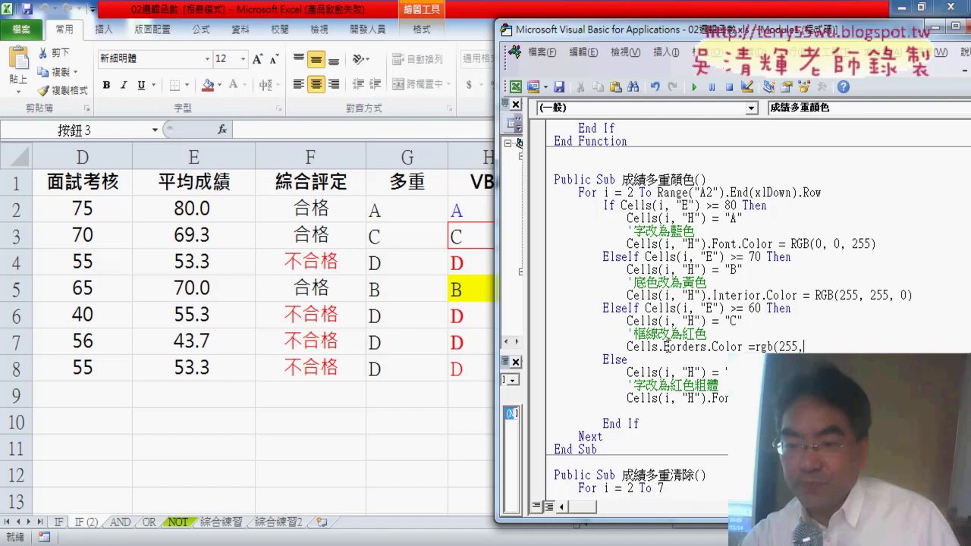
type("0,0")
type(")")
Insert the (i, "H") argument after Cells on the border line.
left_click_drag(658, 320, 706, 320)
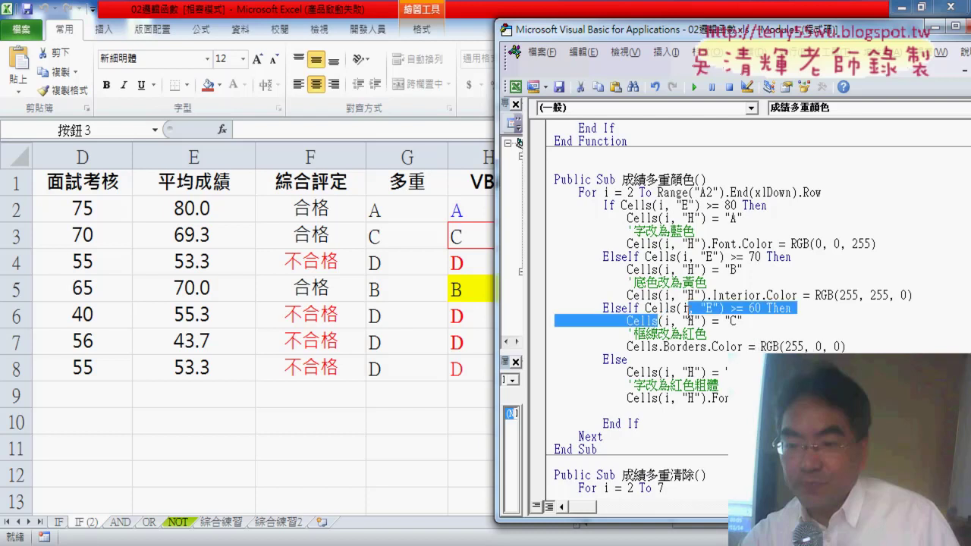
key("ctrl+c")
left_click(659, 348)
key("ctrl+v")
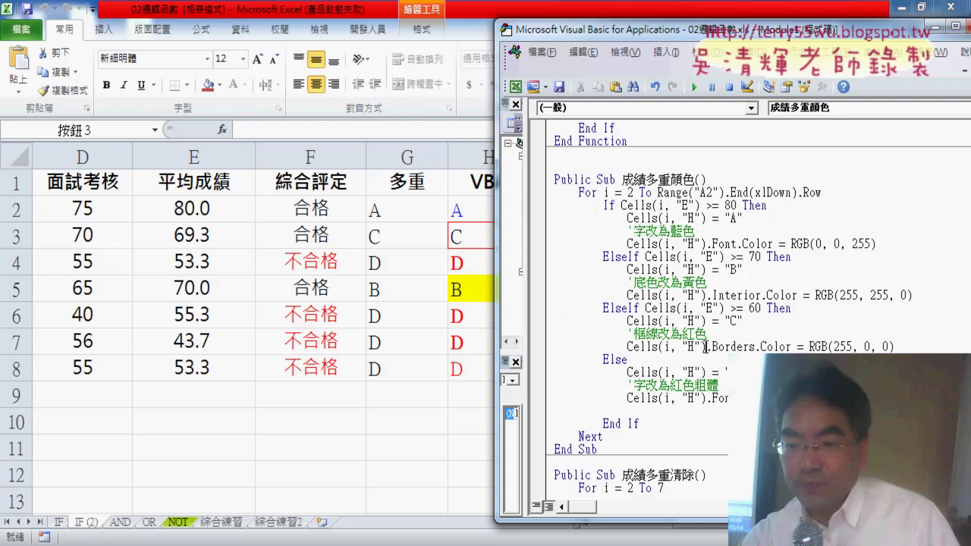
left_click_drag(707, 347, 628, 348)
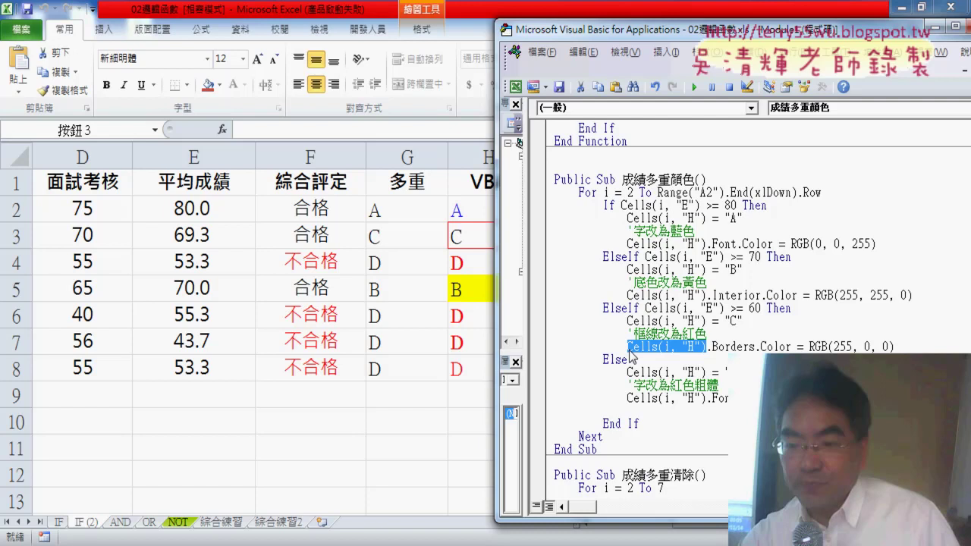
Add a Cells.Font.Bold = True line below grade D's red font colour statement.
left_click(895, 398)
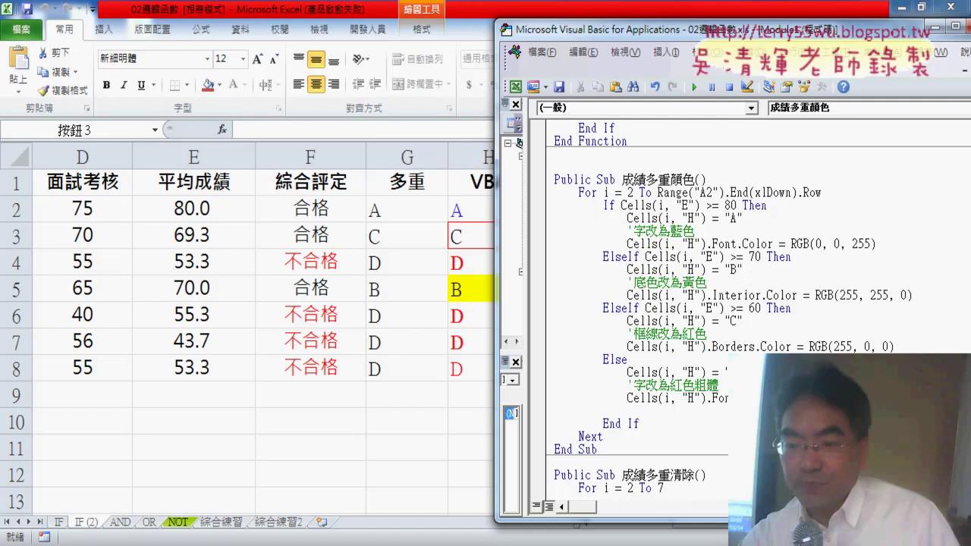
key("Return")
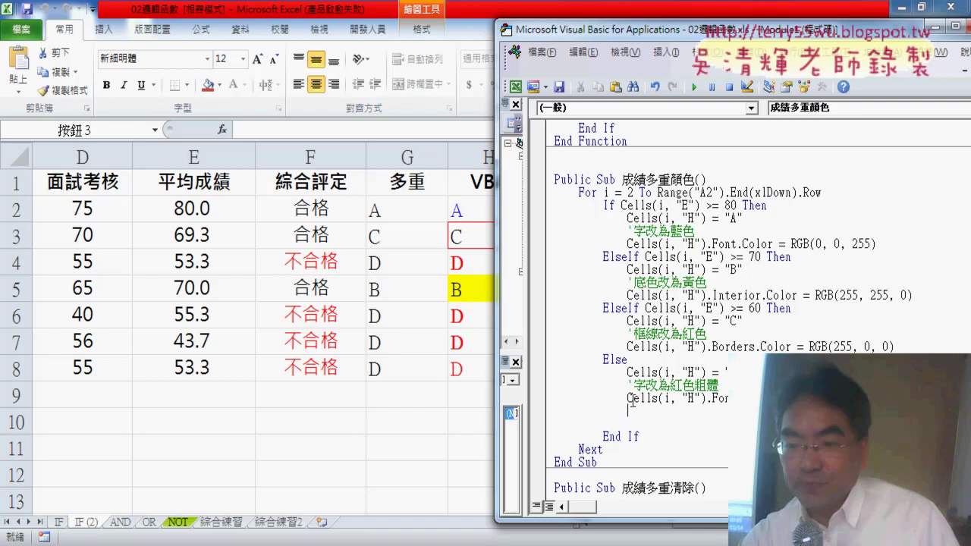
mouse_move(623, 399)
left_mouse_down()
mouse_move(666, 400)
mouse_move(644, 414)
left_mouse_up()
left_click(628, 399)
double_click(643, 398)
type(".")
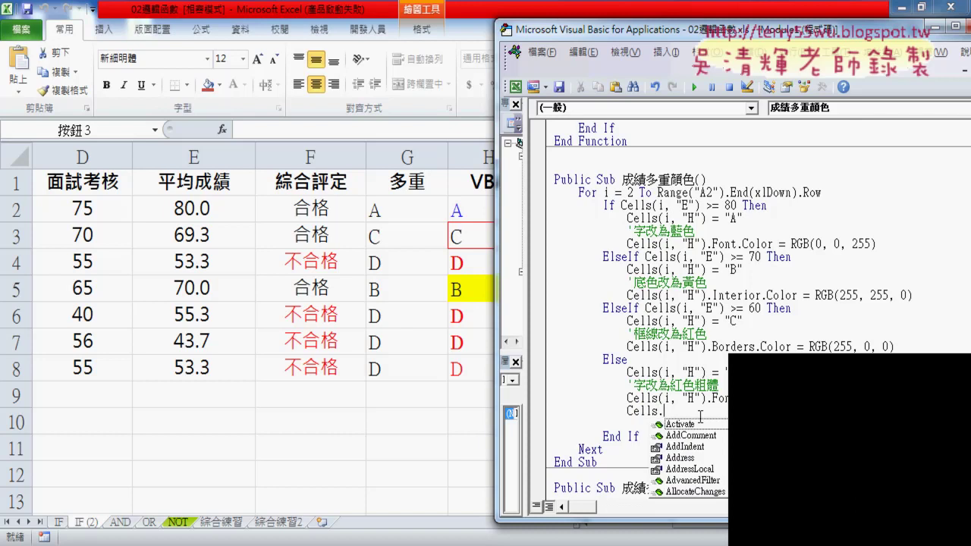
type("fo")
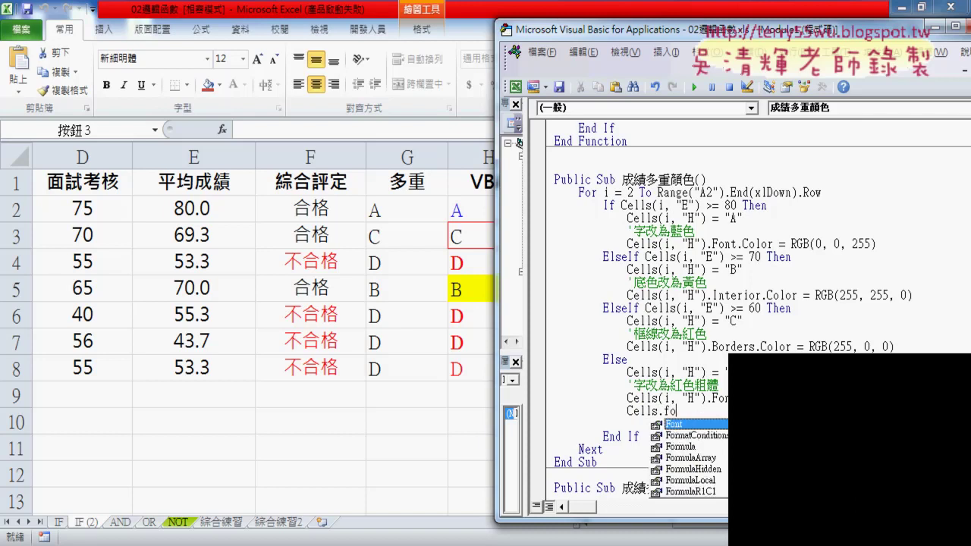
key("Tab")
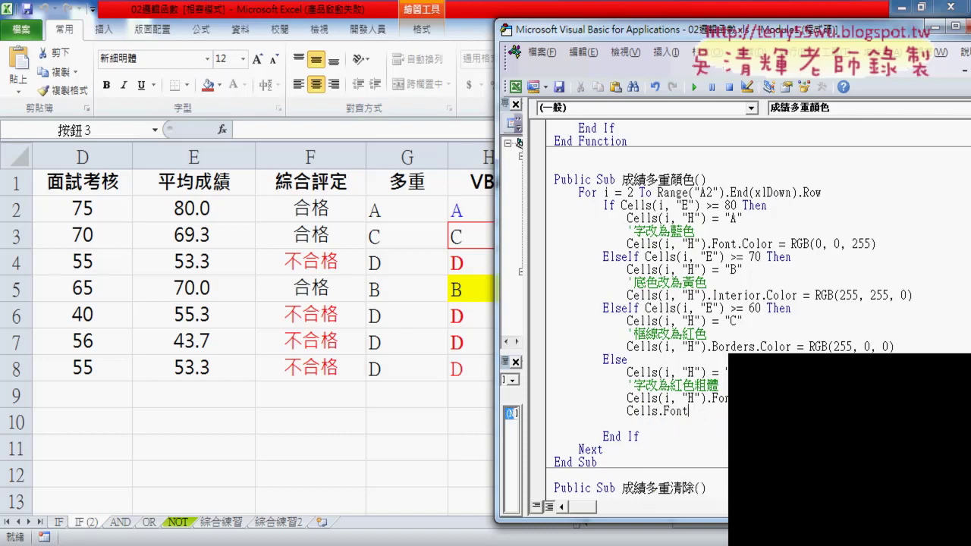
type(".")
key("Down")
key("Down")
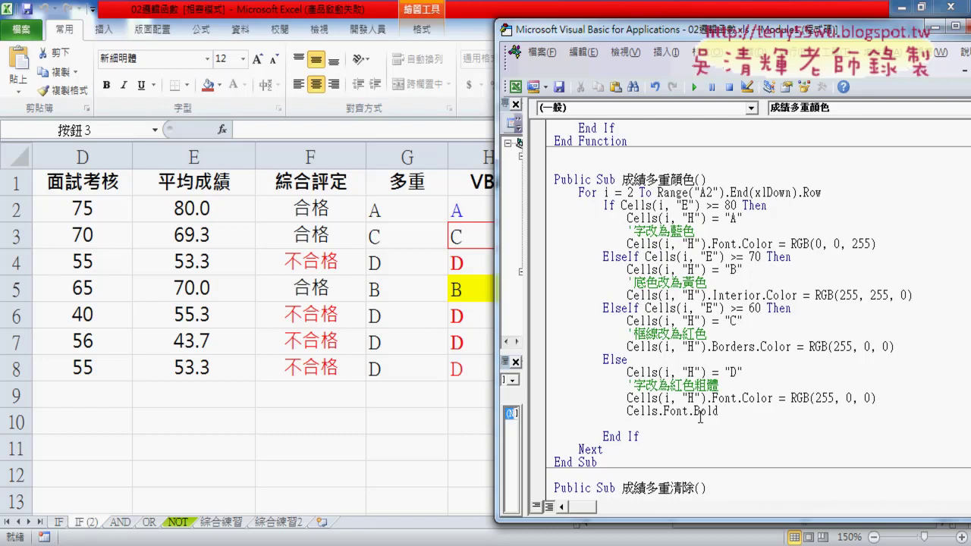
type("=")
type("t")
key("BackSpace")
key("BackSpace")
type("=")
type("tr")
type("ue")
left_click(765, 465)
Insert (i, "H") after Cells on the Bold line and remove the blank line below it.
left_click_drag(658, 397, 708, 397)
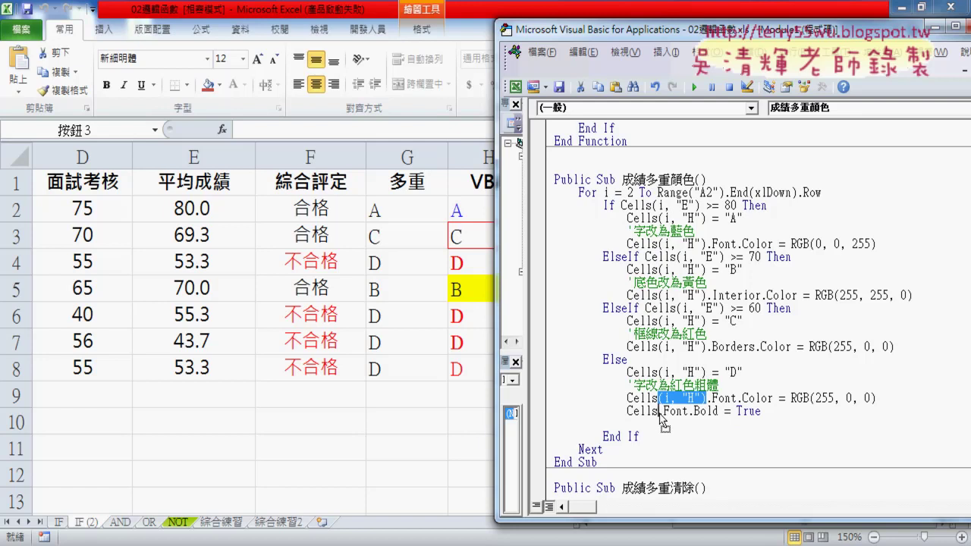
left_click_drag(660, 416, 659, 413)
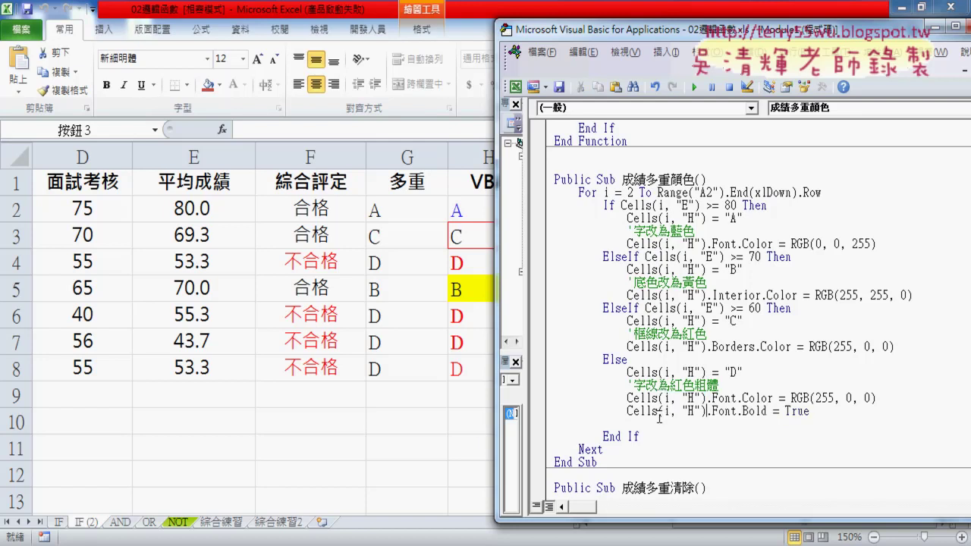
left_click(834, 415)
key("Delete")
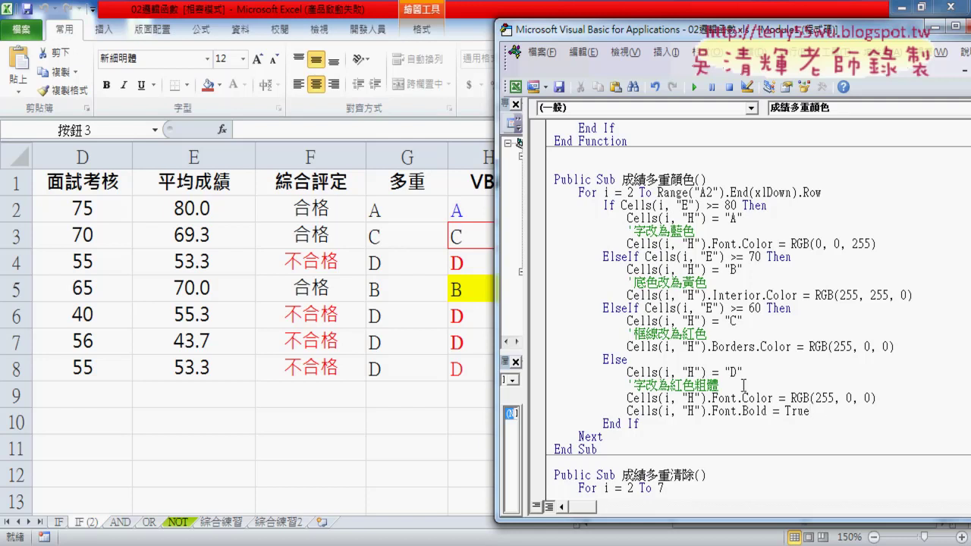
Run 清除, 成績多重, then 成績多重清除 on column H, leaving only the red D in H8.
left_click_drag(686, 39, 735, 42)
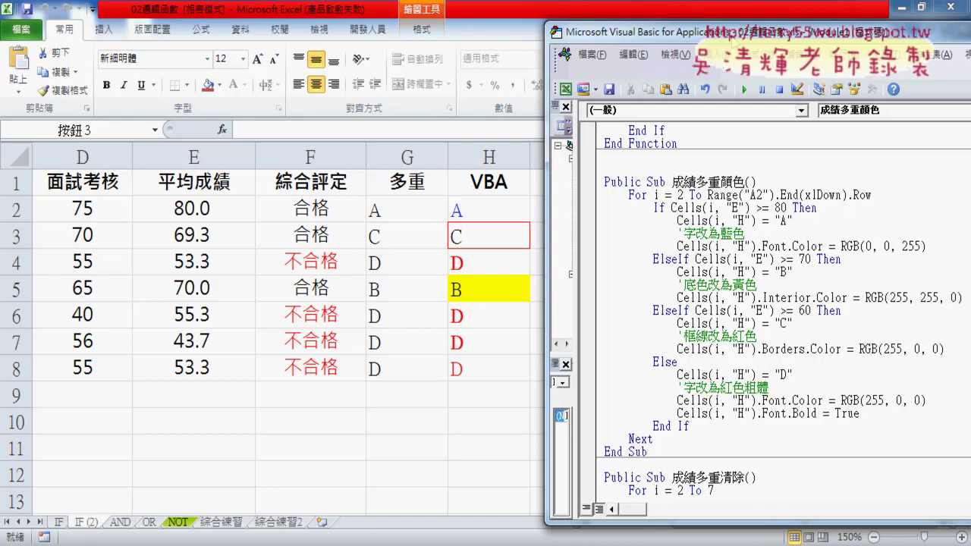
left_click(434, 480)
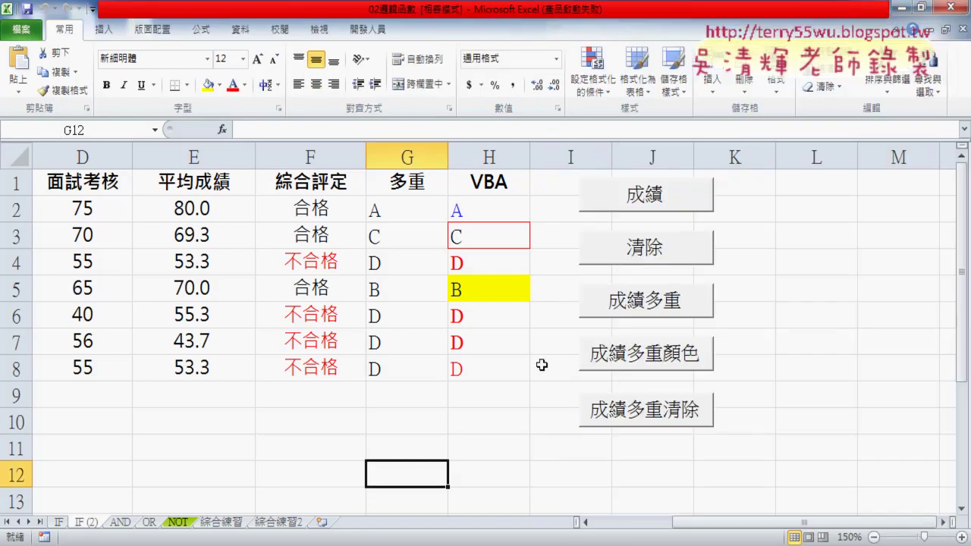
left_click(636, 250)
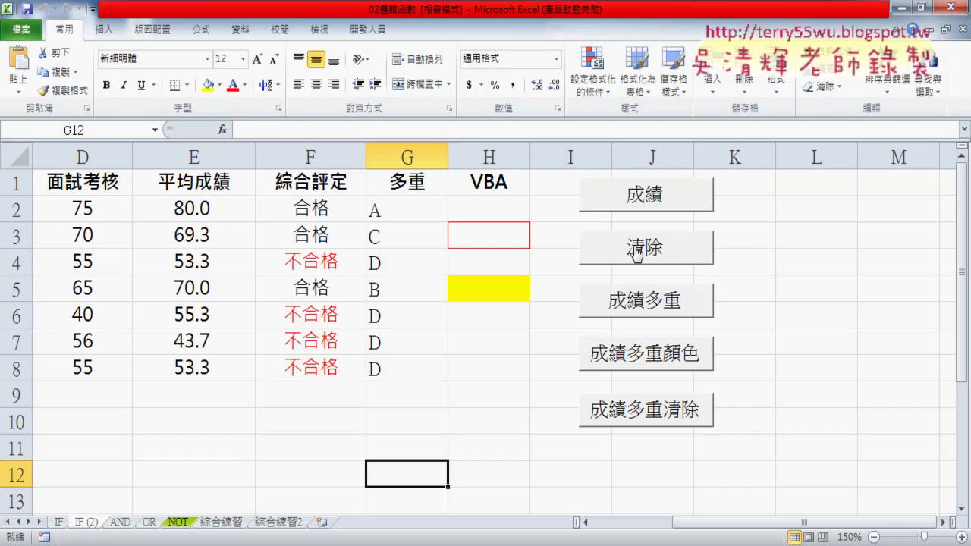
left_click(642, 304)
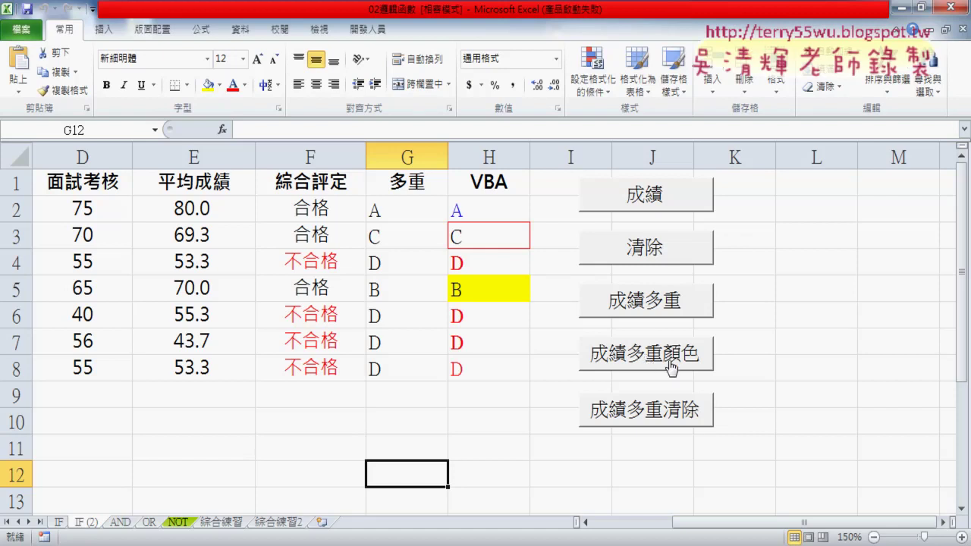
left_click(673, 422)
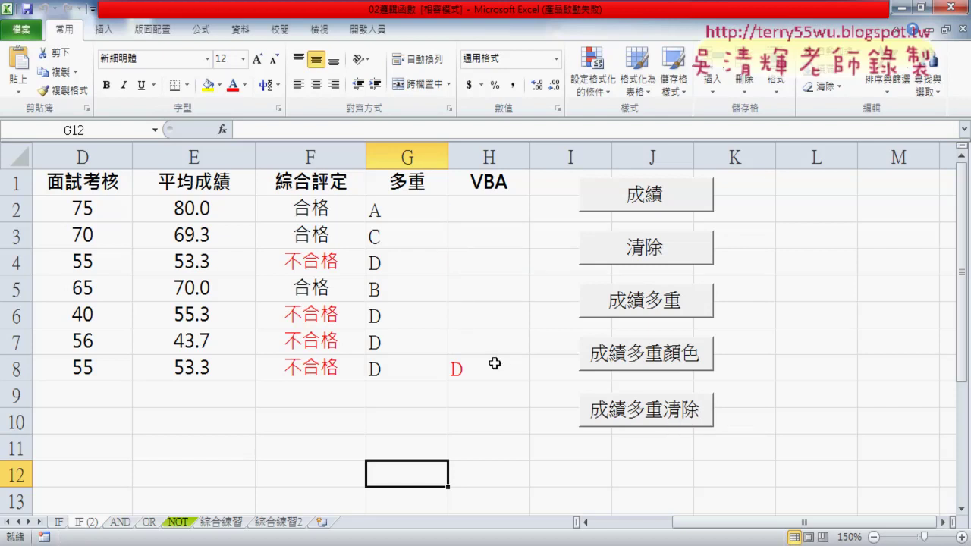
In 成績多重清除's code, replace the loop's end row 7 with Range("A2").End(xlDown).Row.
right_click(643, 414)
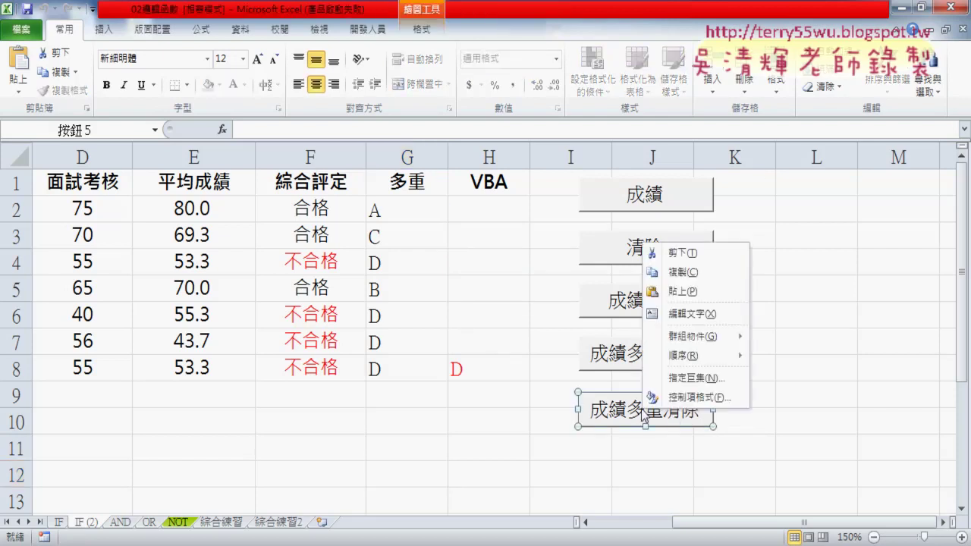
left_click(692, 378)
left_click(774, 279)
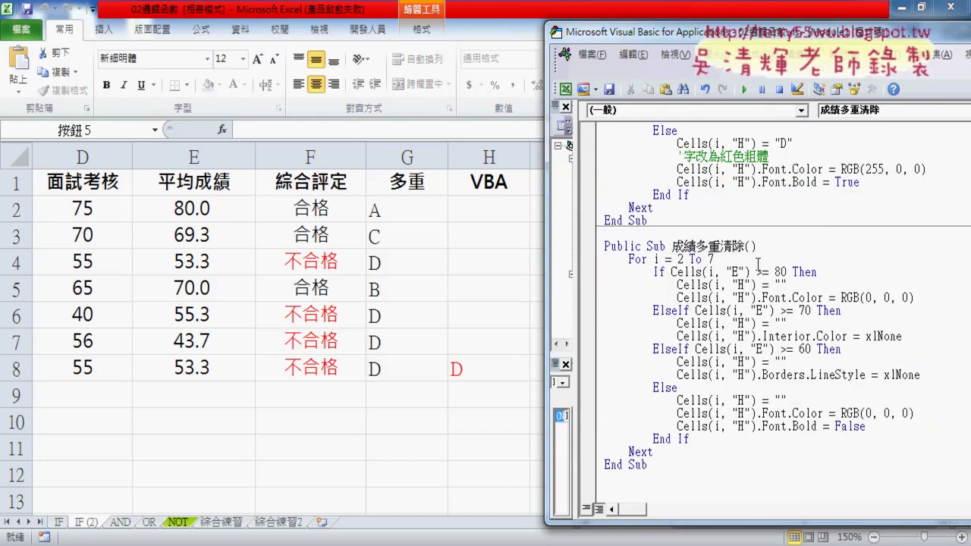
double_click(711, 259)
scroll(759, 304, "up", 3)
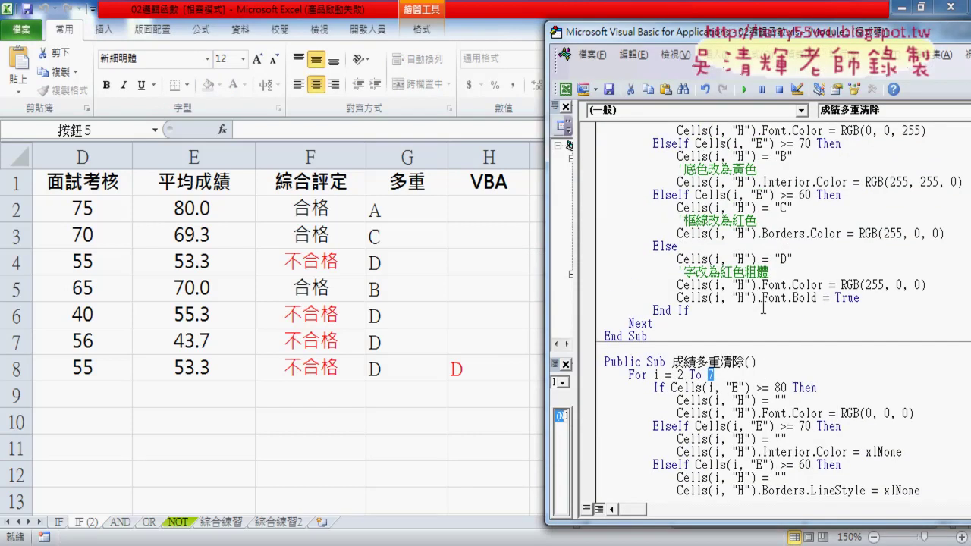
scroll(759, 303, "up", 3)
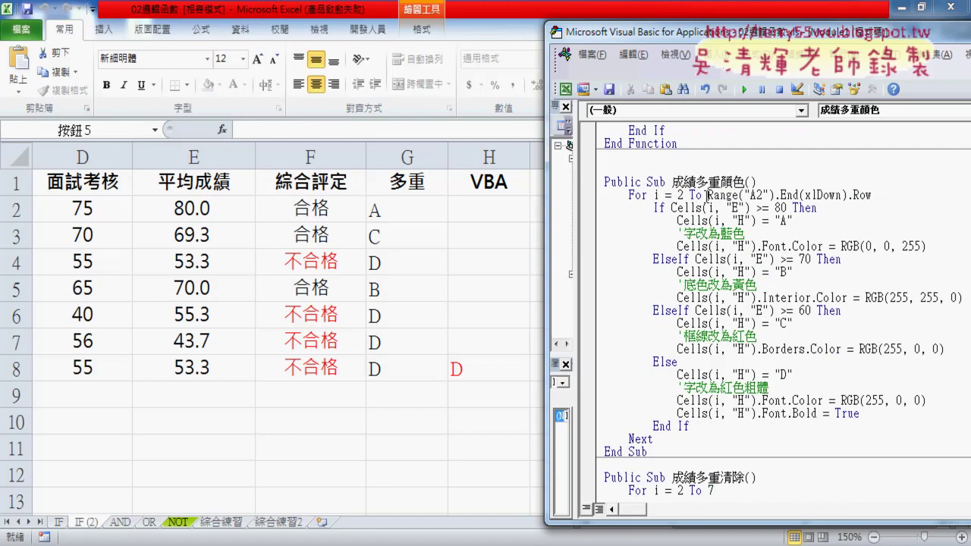
left_click_drag(708, 195, 873, 195)
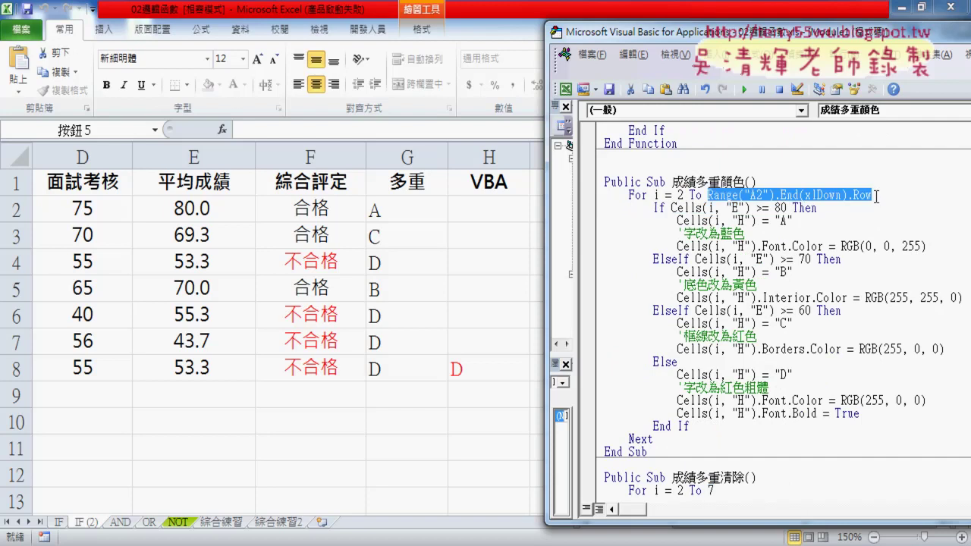
scroll(833, 269, "down", 3)
double_click(712, 375)
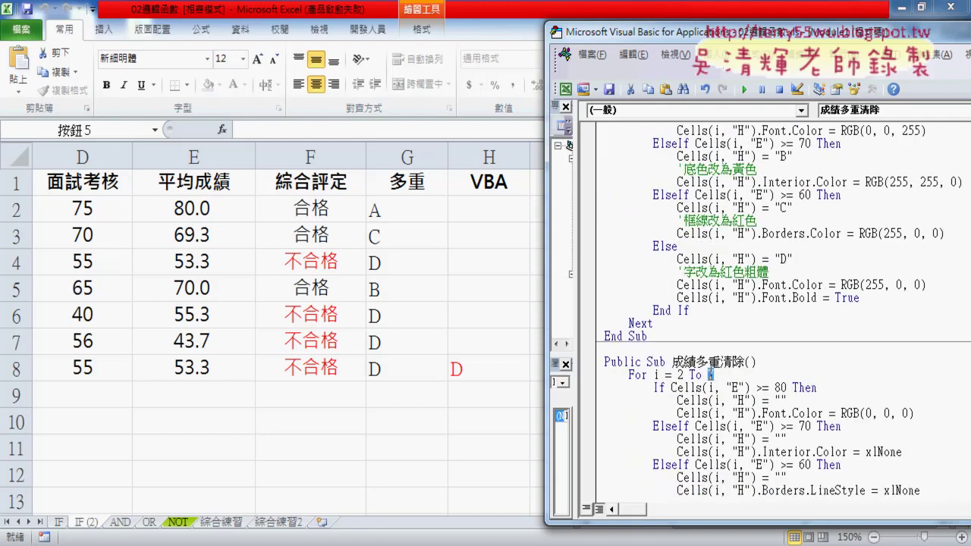
type("Range(\"A2\").End(xlDown).Row")
Run the revised 成績多重清除 macro, then rerun 成績多重顏色 to recolour column H's grades.
left_click(752, 400)
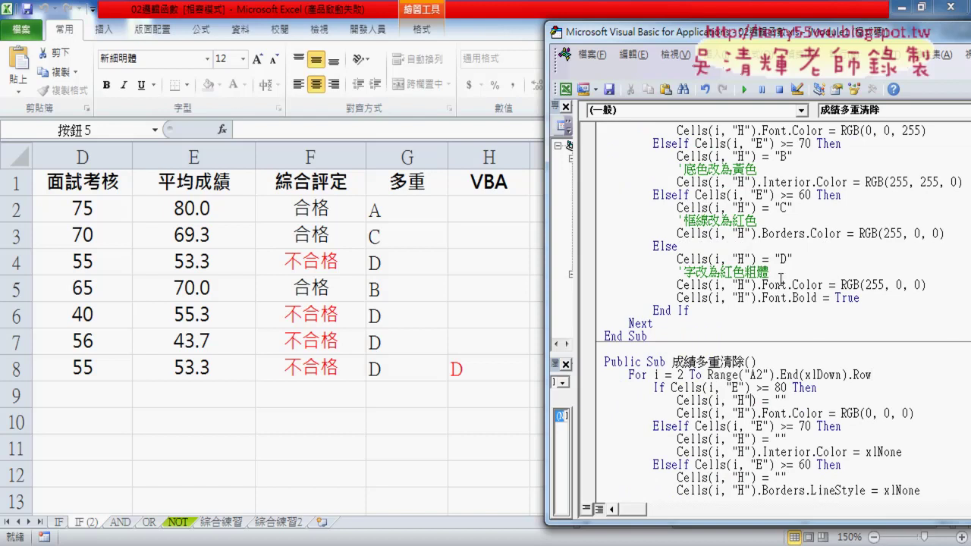
left_click(744, 92)
left_click(487, 286)
left_click(657, 358)
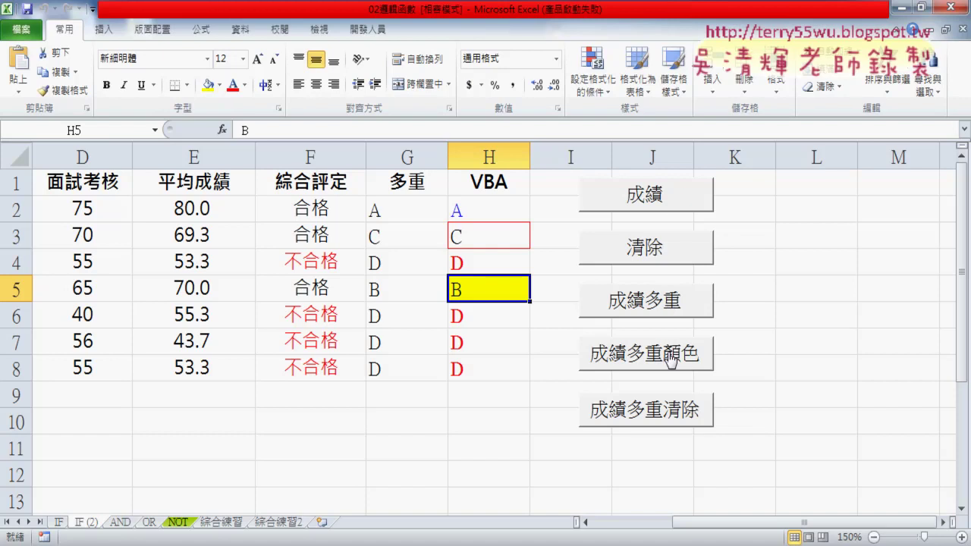
left_click(665, 255)
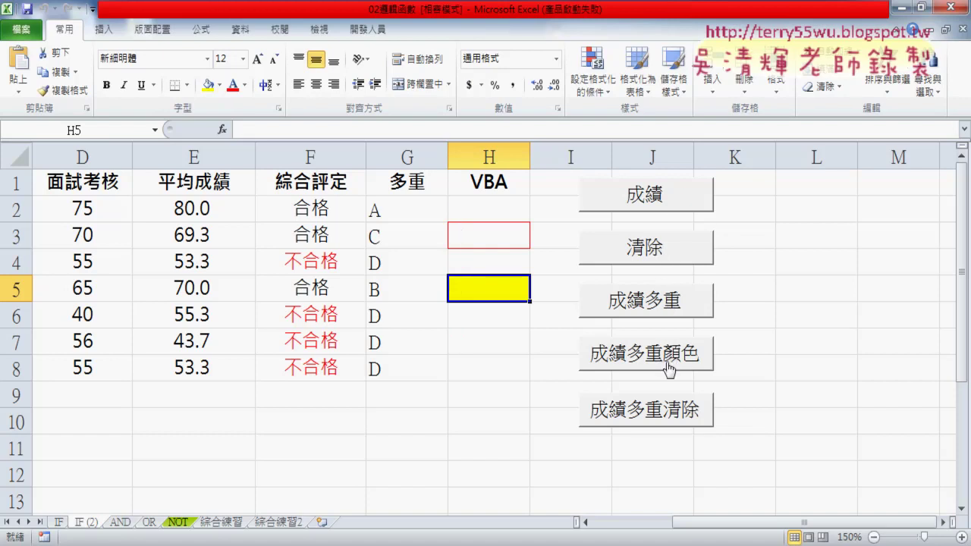
left_click(668, 369)
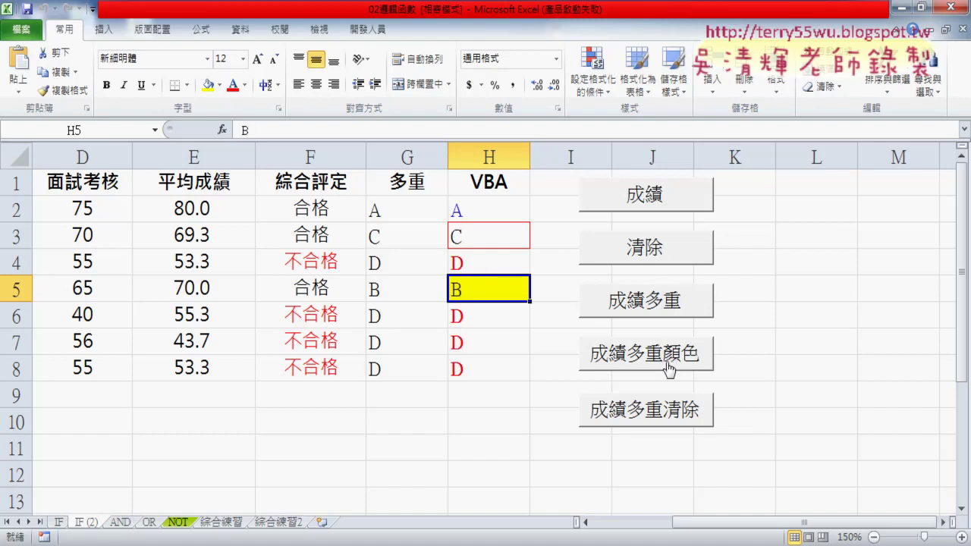
left_click(851, 289)
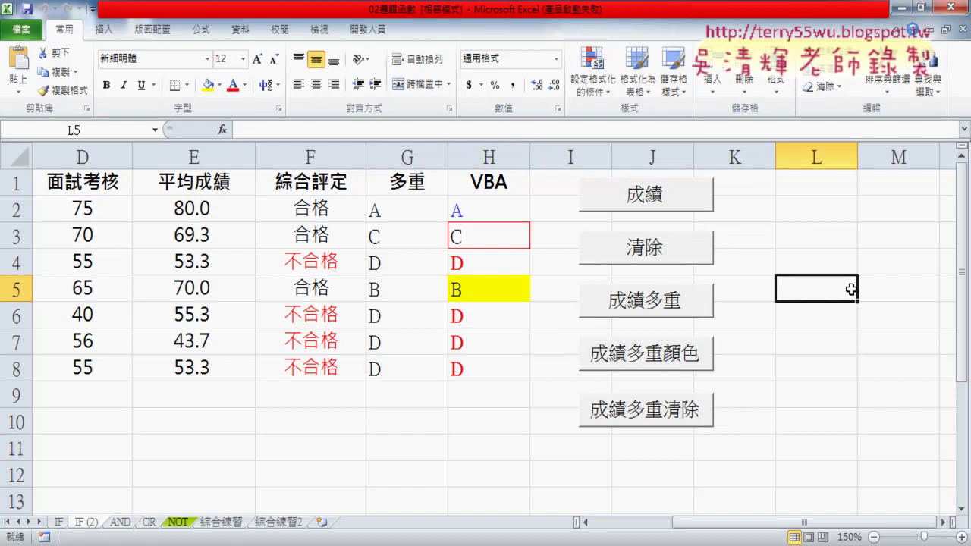